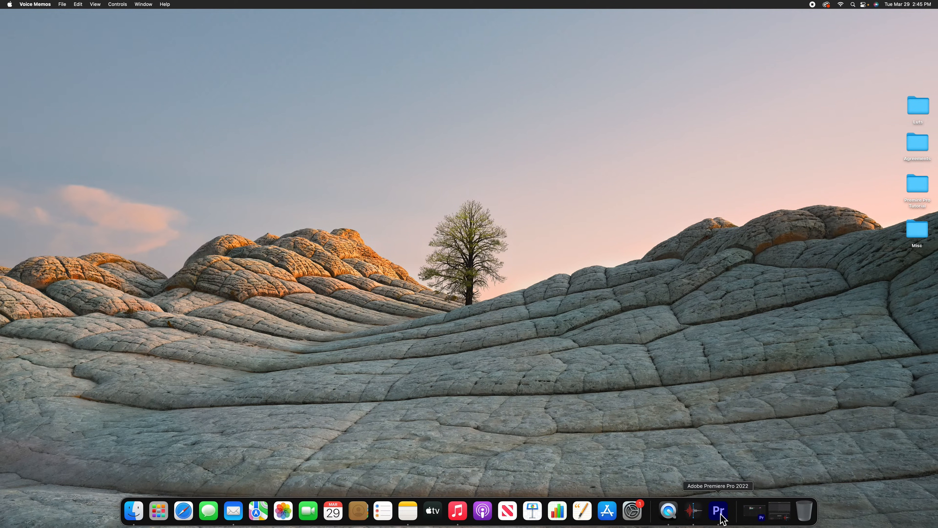
Step: Open Premiere Pro and create a new project named "Basic Editing" with the default settings
{"action": "left_click", "coordinate": [754, 518]}
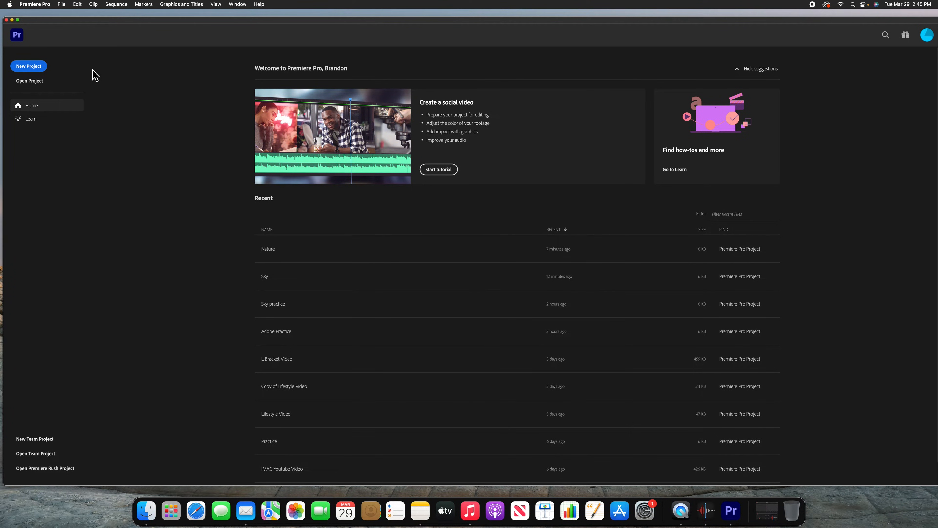
{"action": "left_click", "coordinate": [29, 67]}
{"action": "type", "text": "Bas"}
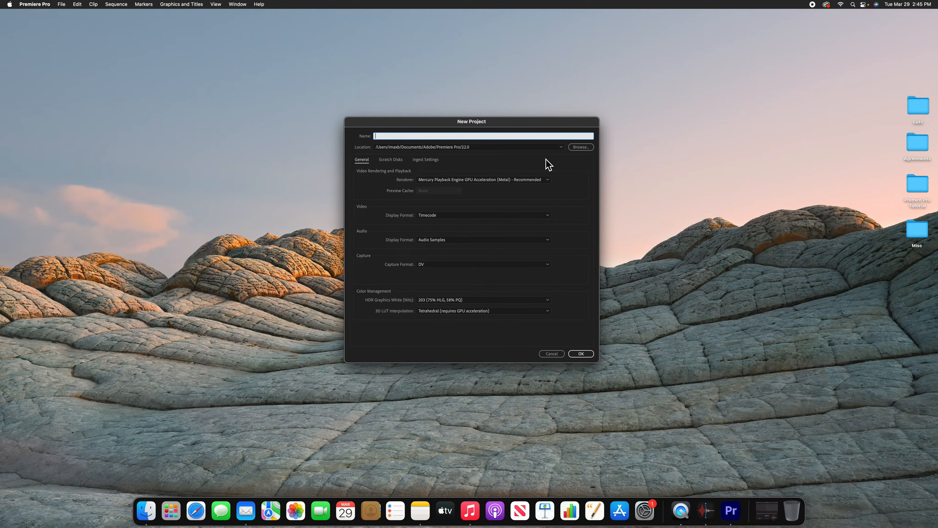
{"action": "type", "text": "ic Editing"}
{"action": "left_click", "coordinate": [580, 354]}
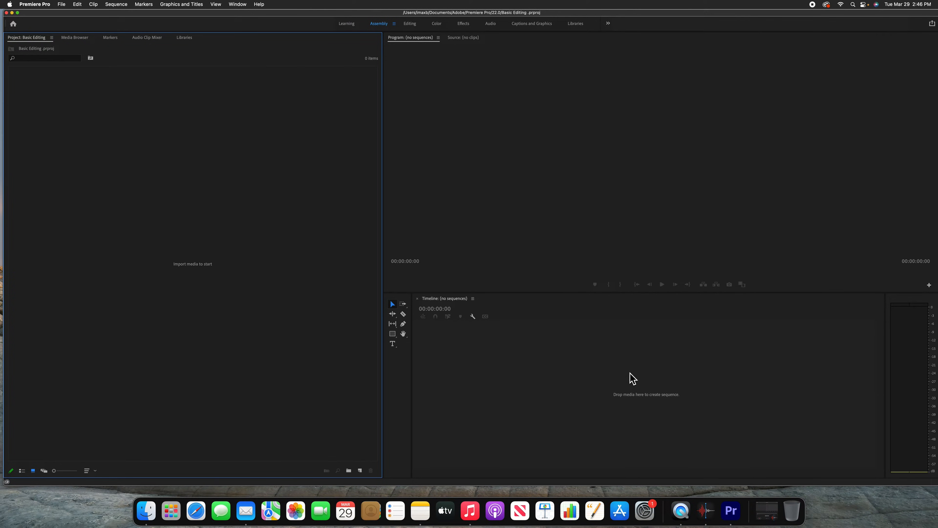
Step: Compare the layouts of the Editing and Assembly workspaces, finishing in Assembly
{"action": "left_click", "coordinate": [412, 25]}
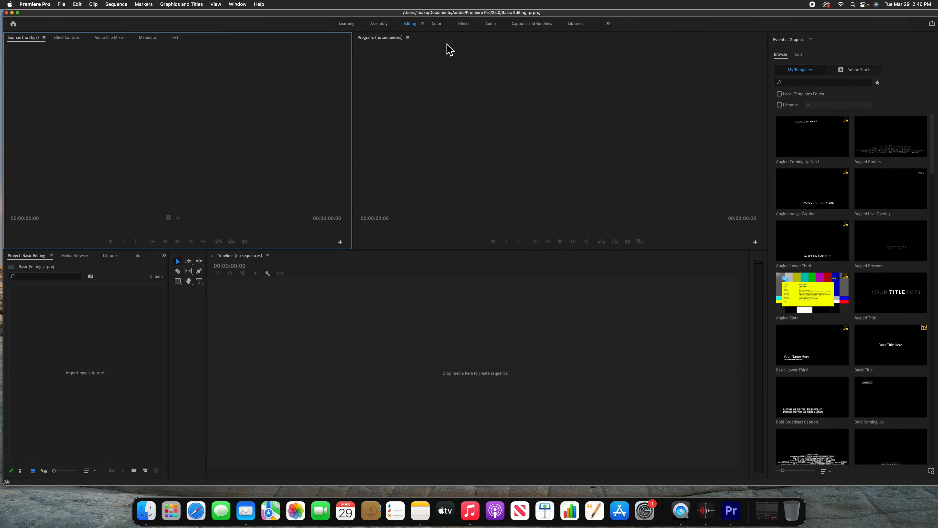
{"action": "left_click", "coordinate": [379, 24]}
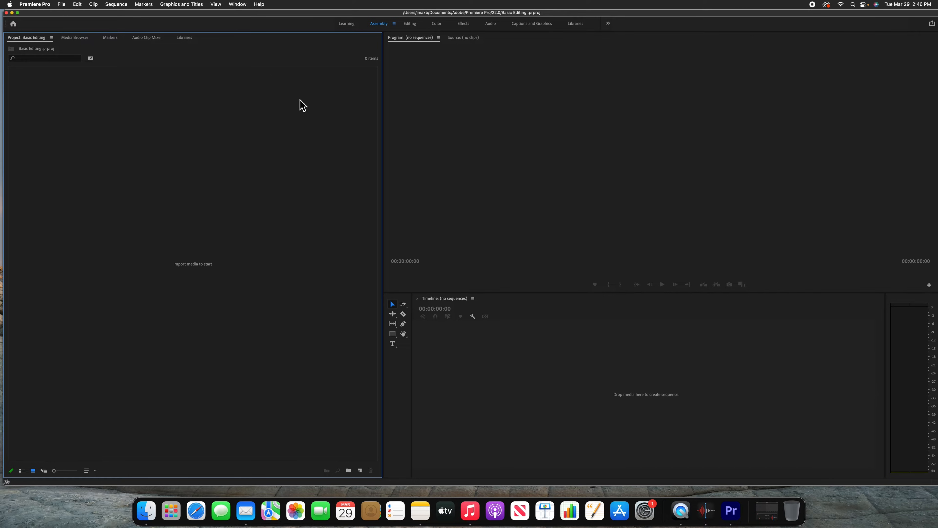
{"action": "left_click", "coordinate": [411, 25]}
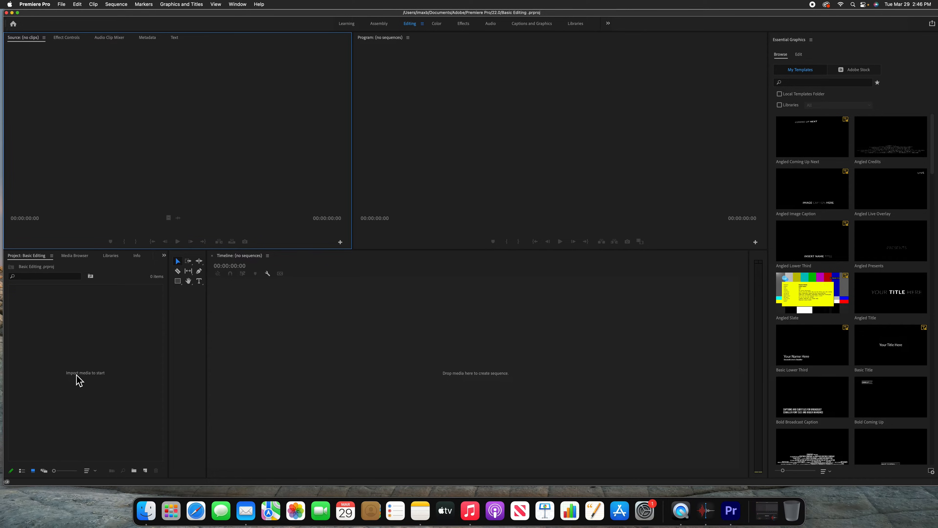
{"action": "left_click", "coordinate": [380, 25]}
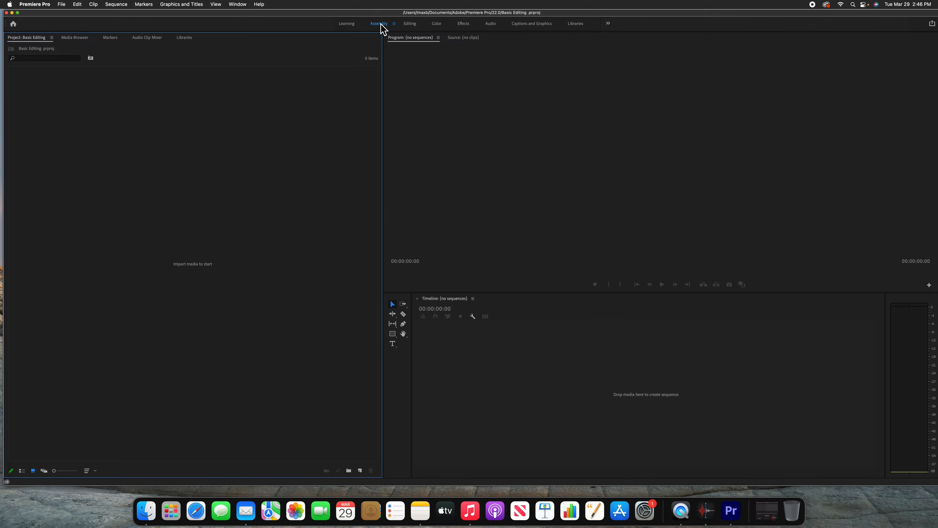
Step: Import IMG_1740.MOV and IMG_1741.MOV from the Premire Pro Tutorial folder into the project
{"action": "double_click", "coordinate": [207, 267]}
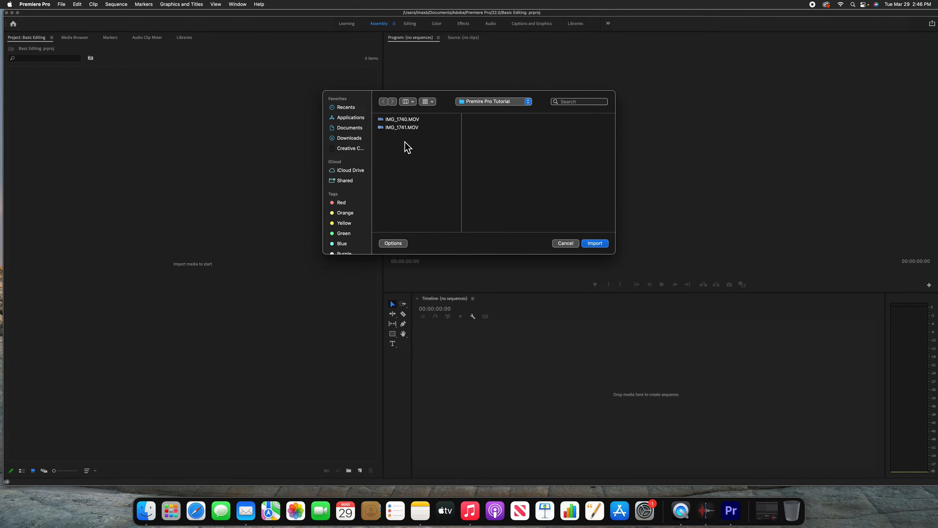
{"action": "left_click_drag", "start_coordinate": [407, 143], "coordinate": [415, 122]}
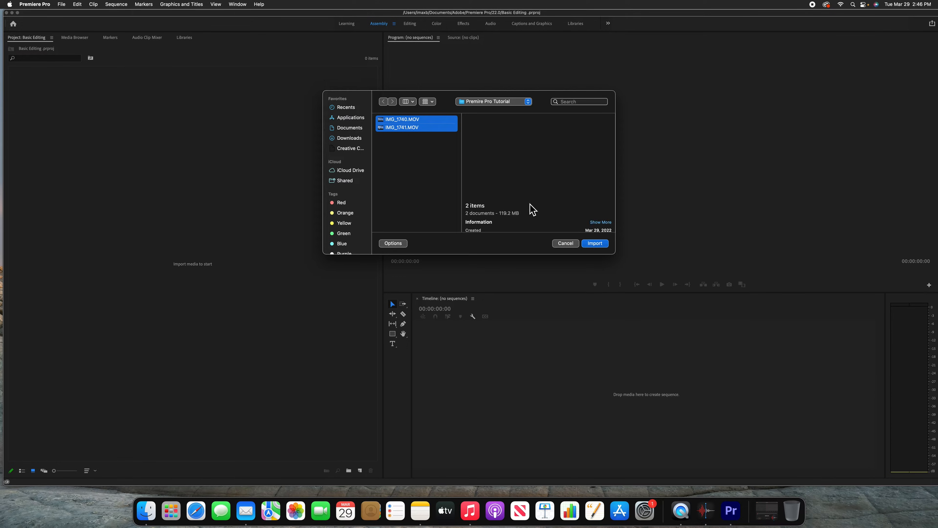
{"action": "left_click", "coordinate": [595, 244]}
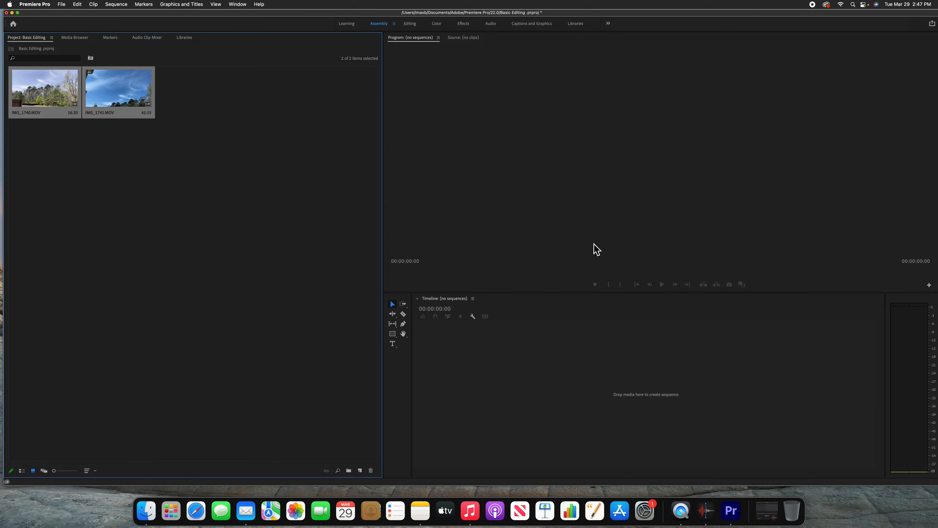
{"action": "left_click", "coordinate": [206, 211]}
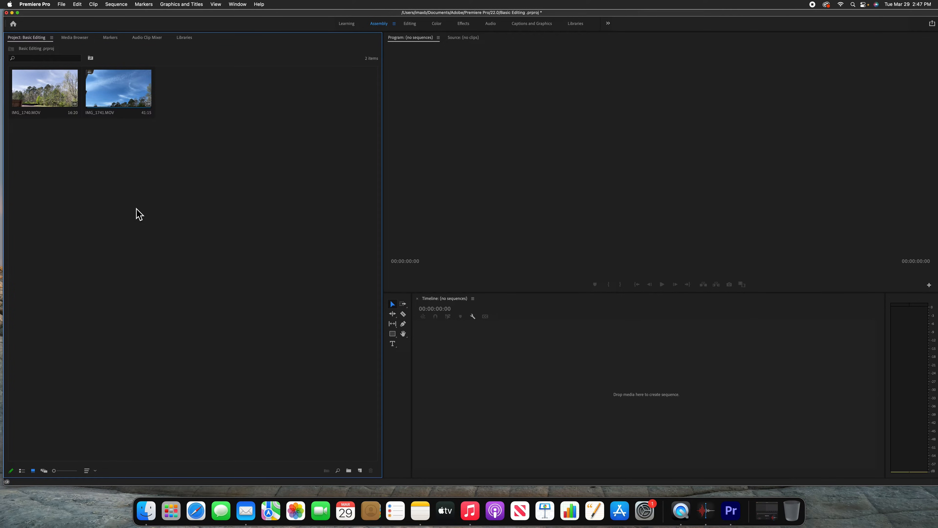
Step: Switch to the Editing workspace
{"action": "left_click", "coordinate": [410, 24]}
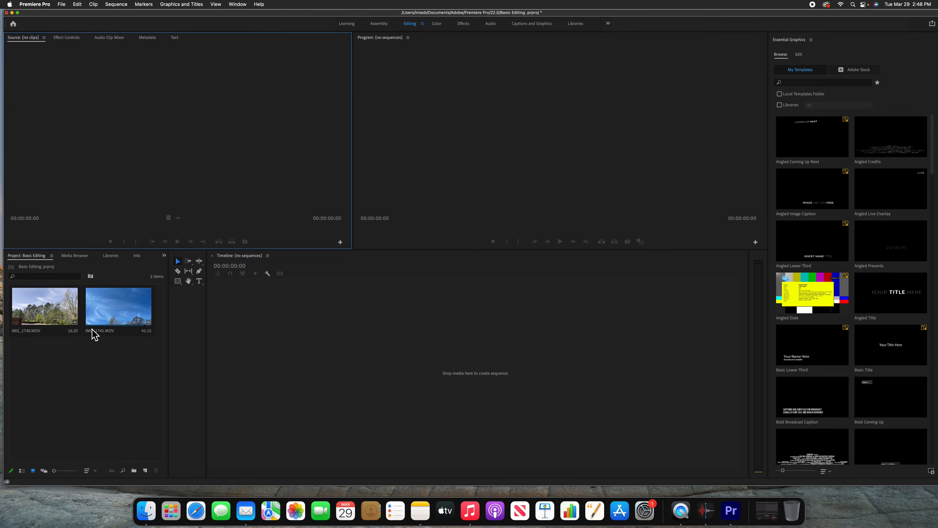
{"action": "mouse_move", "coordinate": [89, 332]}
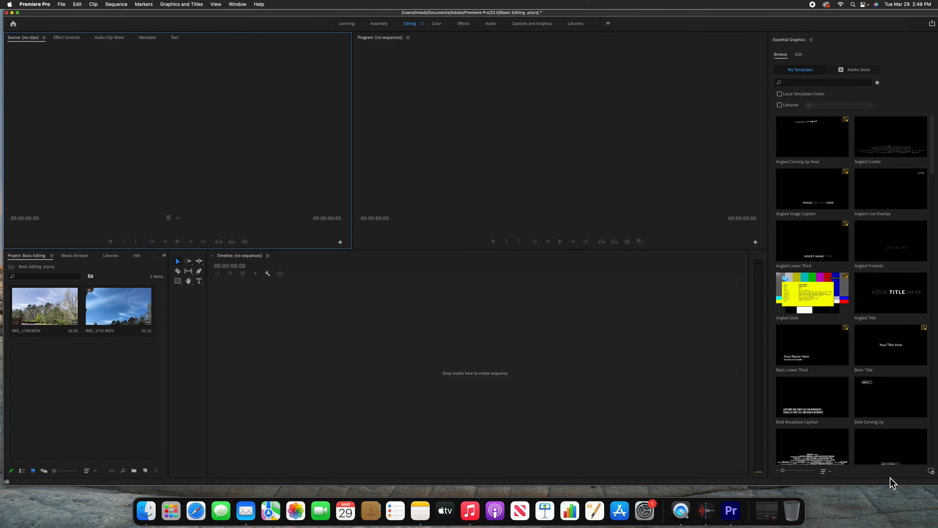
{"action": "left_click", "coordinate": [62, 379]}
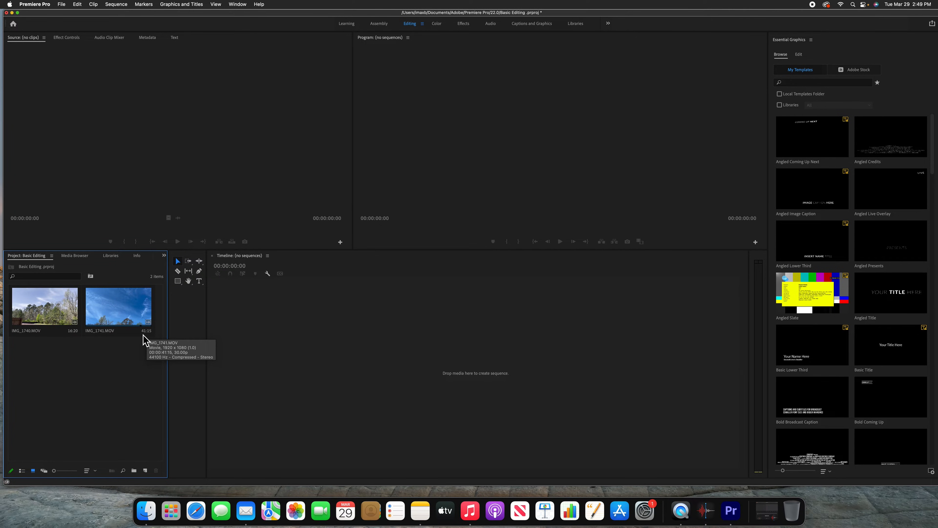
Step: Mark IMG_1741.MOV from 00:00:23:23 to 00:00:32:11 in the Source Monitor and create a sequence from that range in the empty timeline
{"action": "double_click", "coordinate": [120, 319]}
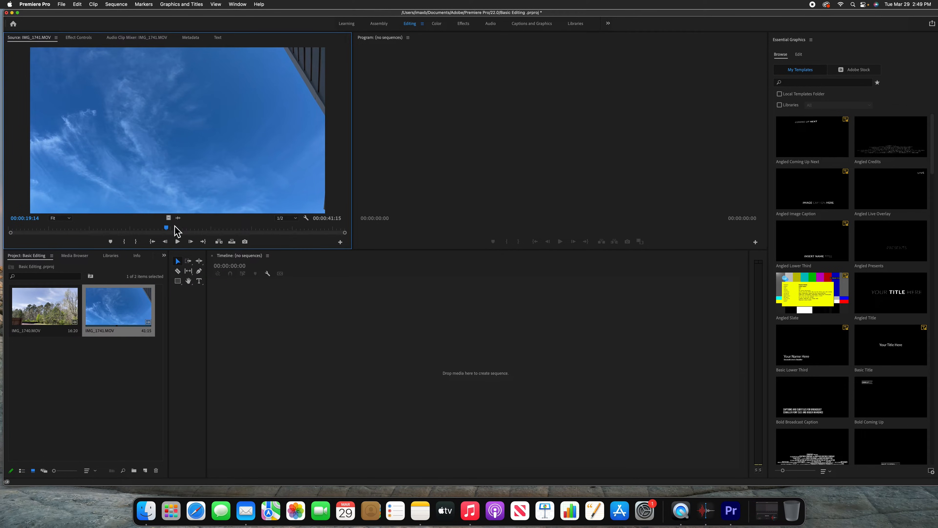
{"action": "left_click_drag", "start_coordinate": [173, 230], "coordinate": [205, 242]}
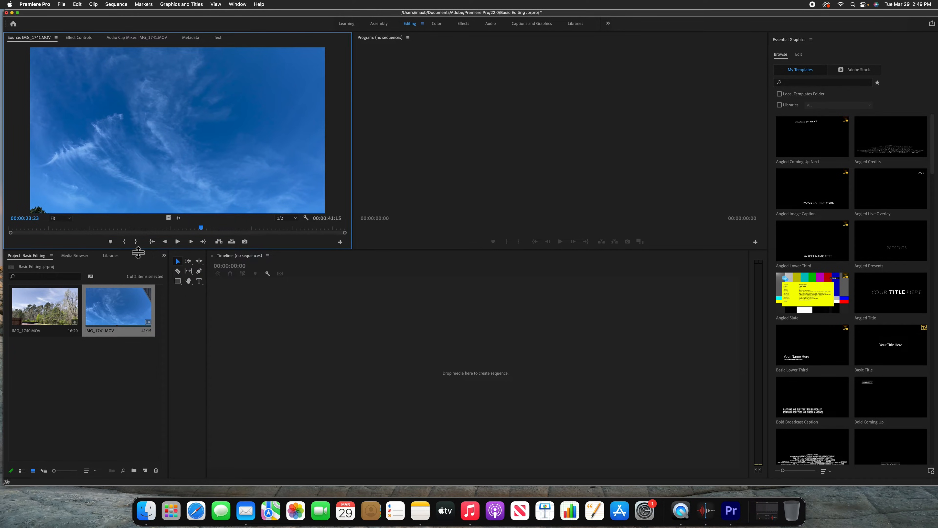
{"action": "key", "text": "i"}
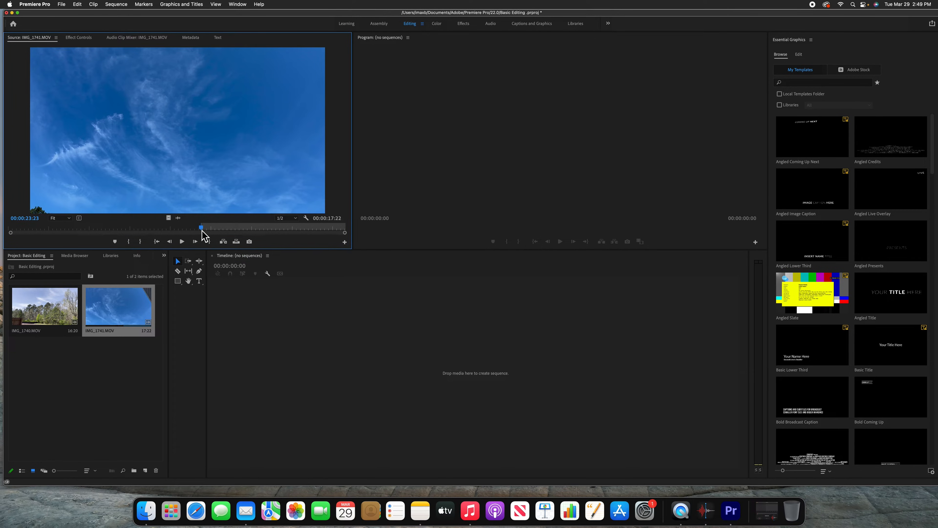
{"action": "left_click_drag", "start_coordinate": [202, 231], "coordinate": [272, 233]}
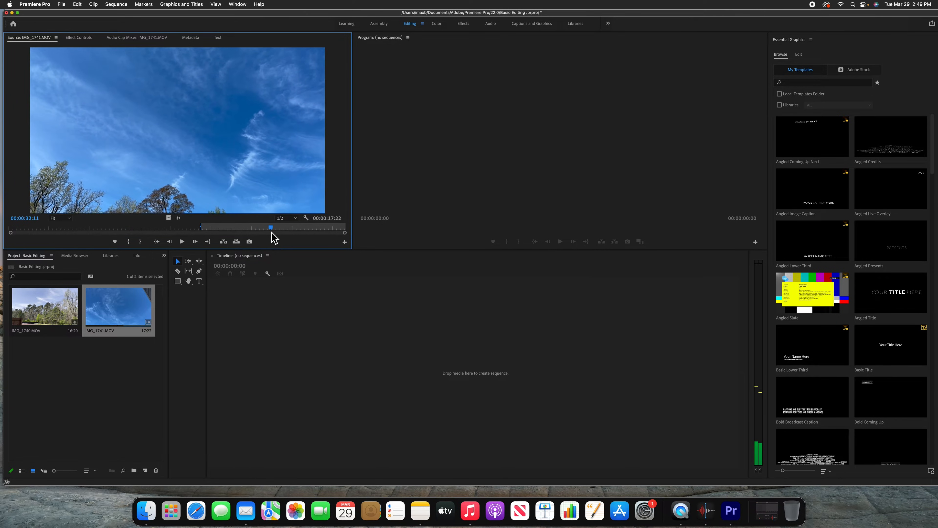
{"action": "key", "text": "o"}
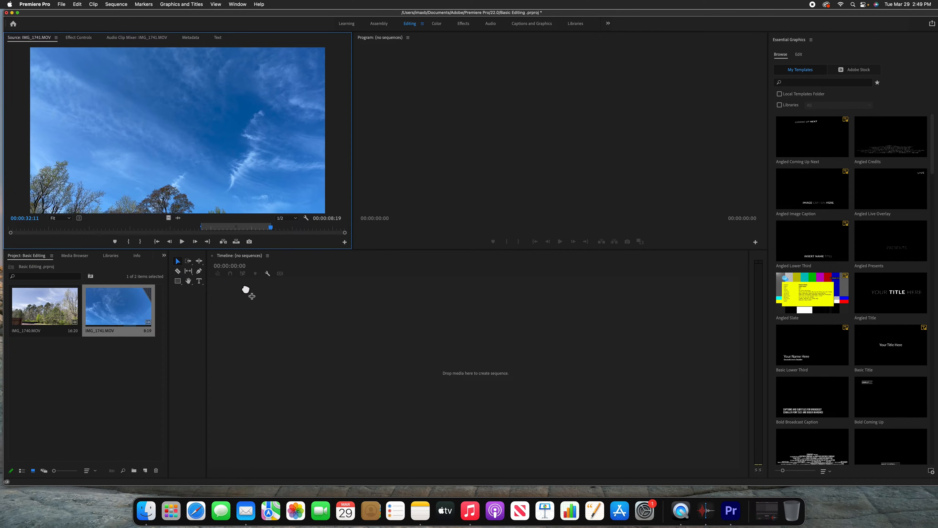
{"action": "left_click_drag", "start_coordinate": [246, 290], "coordinate": [281, 341]}
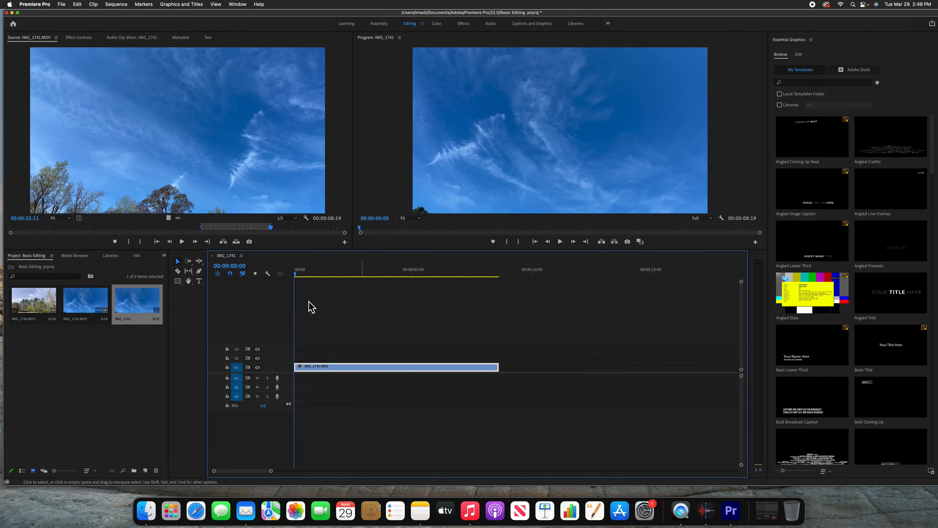
Step: Preview the IMG_1741 sequence by scrubbing and playing it in the timeline
{"action": "left_click_drag", "start_coordinate": [300, 275], "coordinate": [392, 297]}
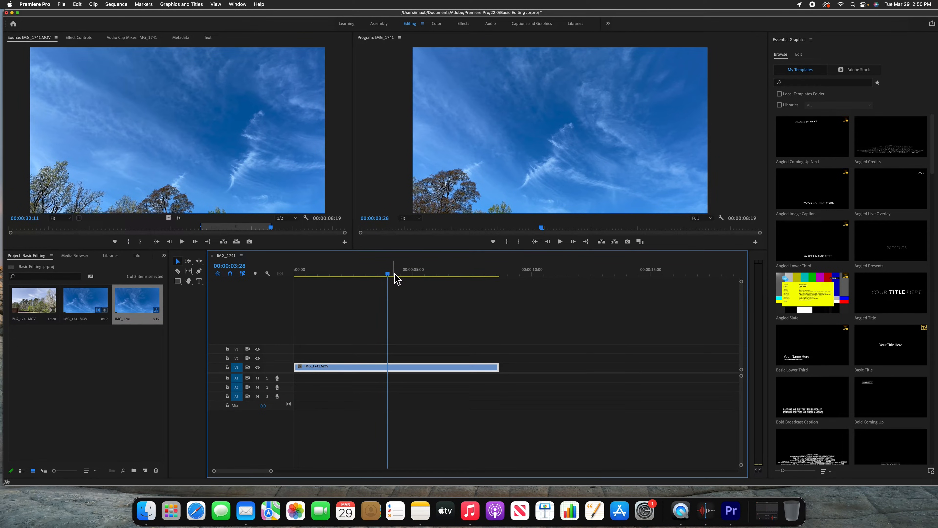
{"action": "key", "text": "Home"}
{"action": "key", "text": "space"}
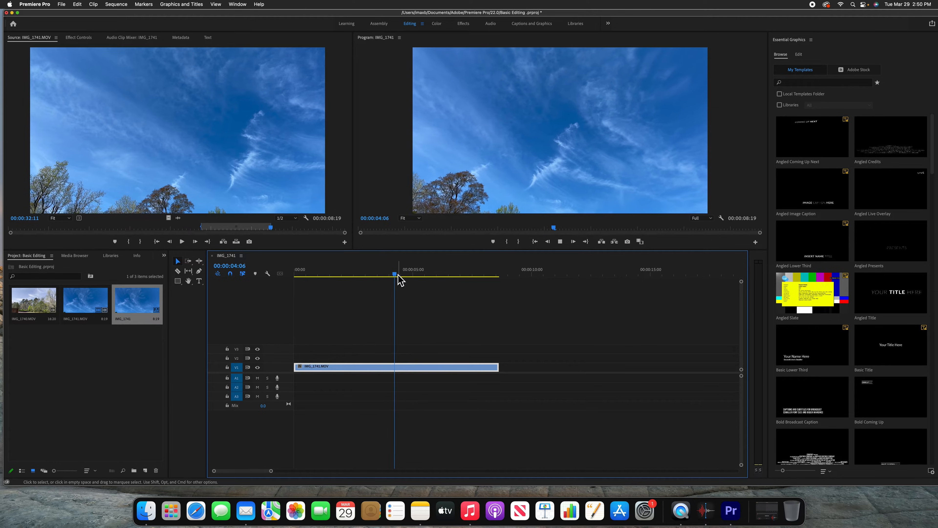
{"action": "key", "text": "space"}
{"action": "left_click_drag", "start_coordinate": [452, 275], "coordinate": [307, 332]}
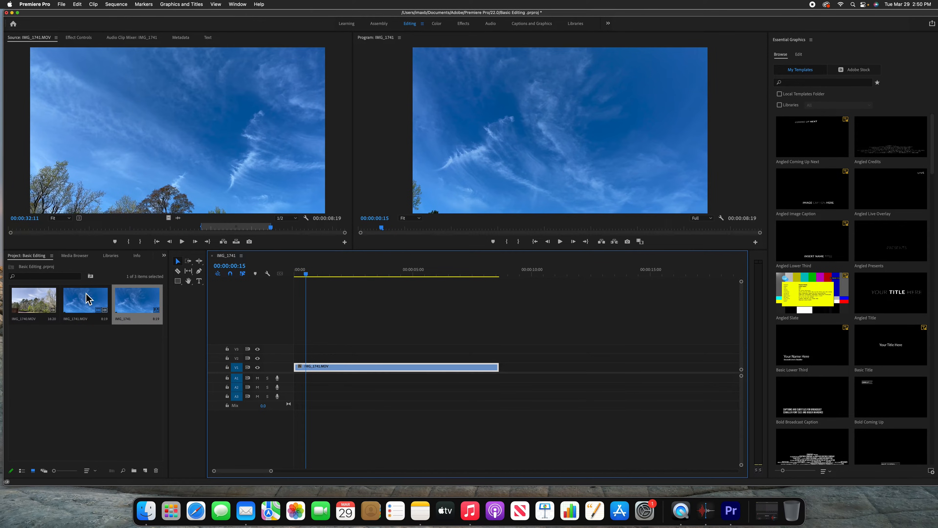
{"action": "key", "text": "space"}
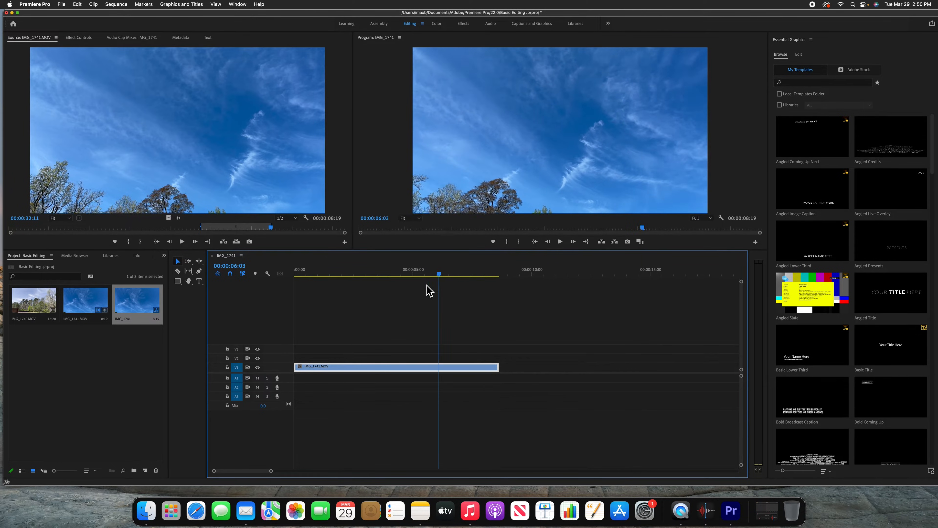
{"action": "left_click_drag", "start_coordinate": [427, 285], "coordinate": [415, 302]}
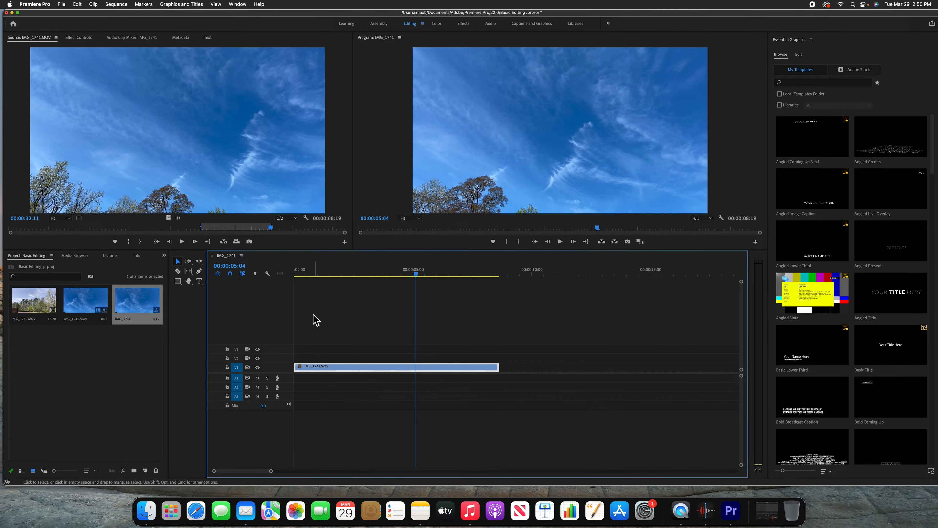
Step: Mark IMG_1740.MOV from 00:00:02:17 to 00:00:04:13 and place that range on track V2, directly after the end of the sky clip
{"action": "double_click", "coordinate": [37, 308]}
{"action": "left_click_drag", "start_coordinate": [178, 230], "coordinate": [65, 235]}
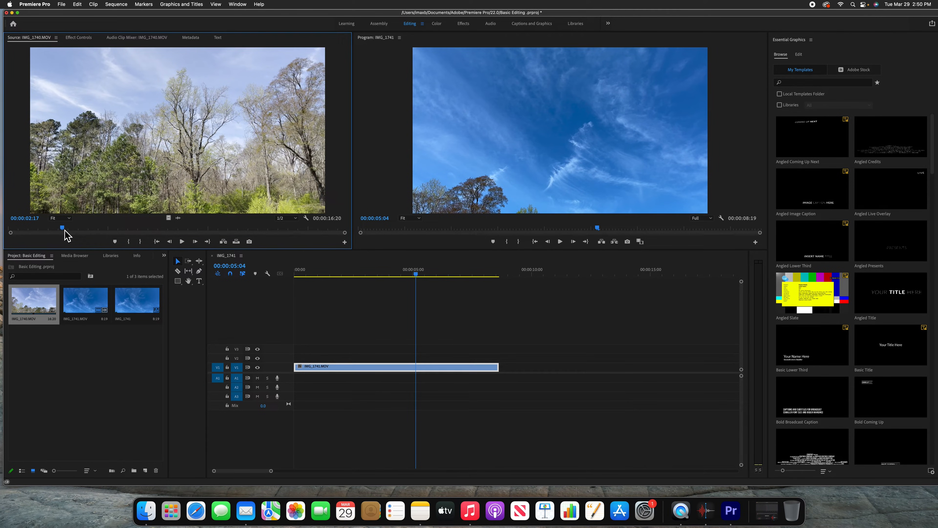
{"action": "key", "text": "i"}
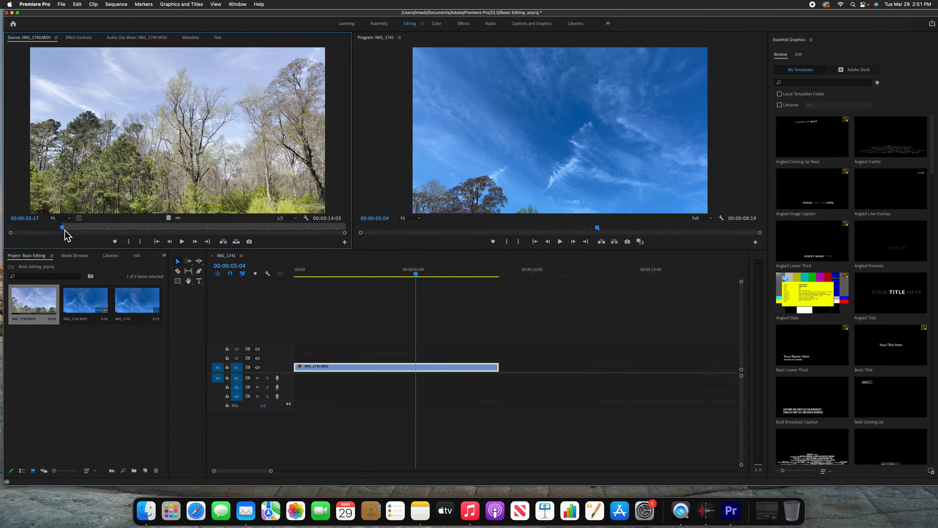
{"action": "left_click_drag", "start_coordinate": [64, 235], "coordinate": [103, 235]}
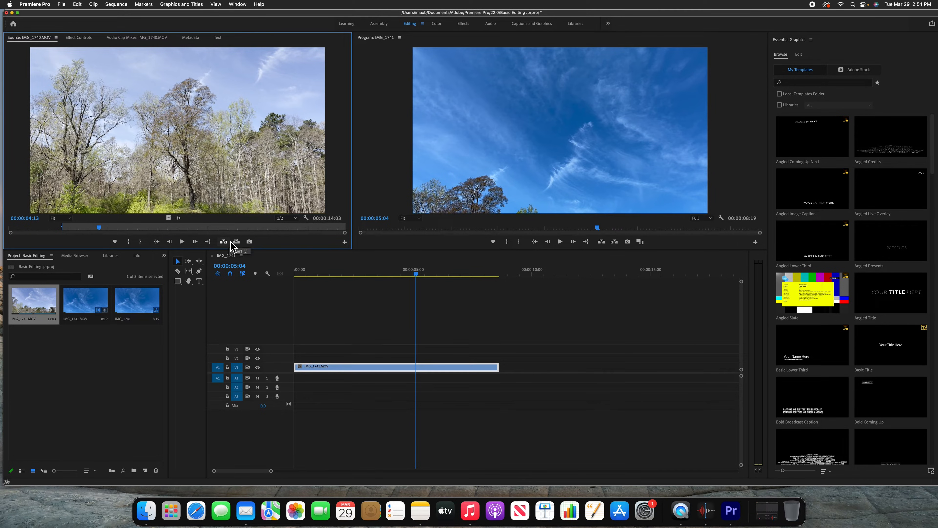
{"action": "key", "text": "o"}
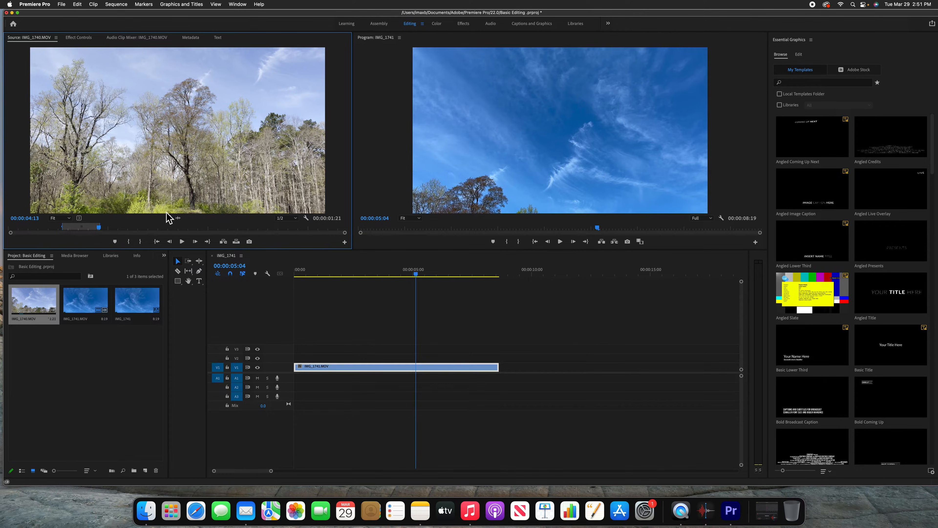
{"action": "left_click_drag", "start_coordinate": [171, 221], "coordinate": [506, 359]}
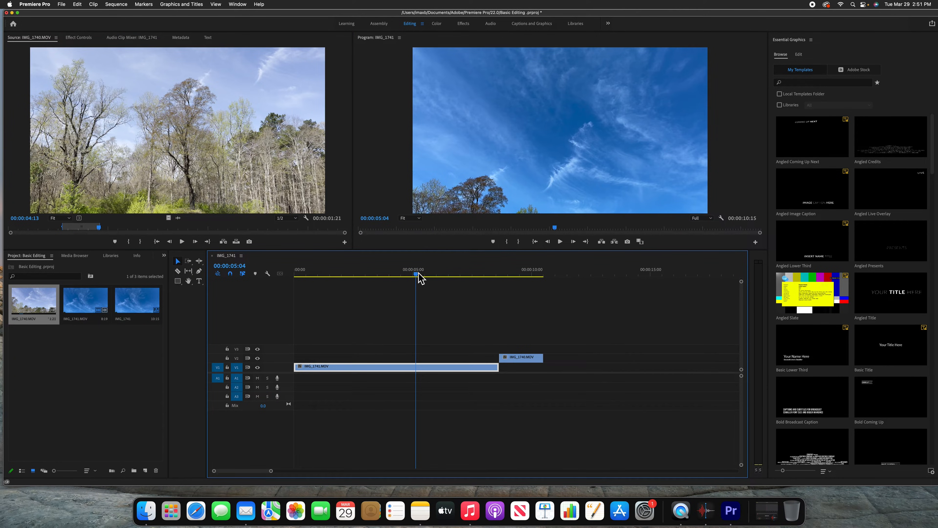
Step: Split the IMG_1741.MOV clip on track V1 at 00:00:04:29 with the Razor tool, and return to the Selection tool
{"action": "left_click_drag", "start_coordinate": [419, 275], "coordinate": [398, 315]}
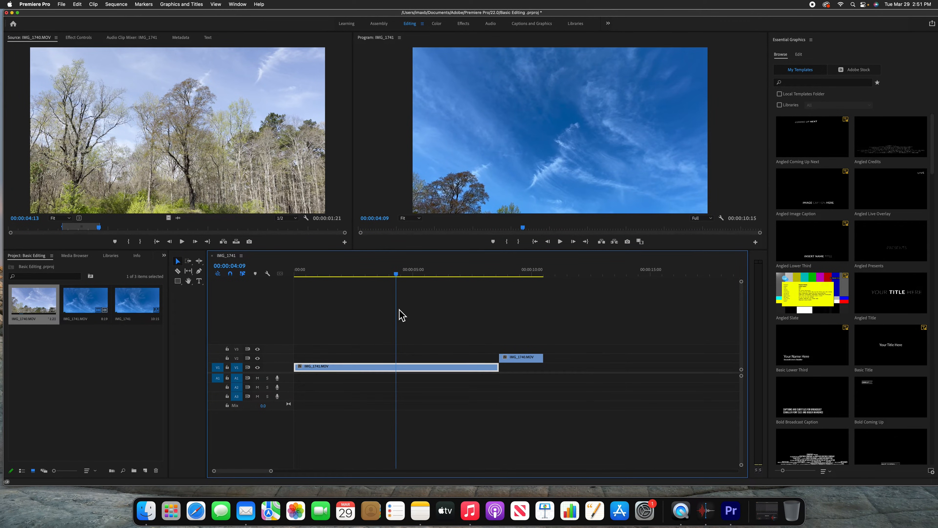
{"action": "left_click", "coordinate": [178, 272]}
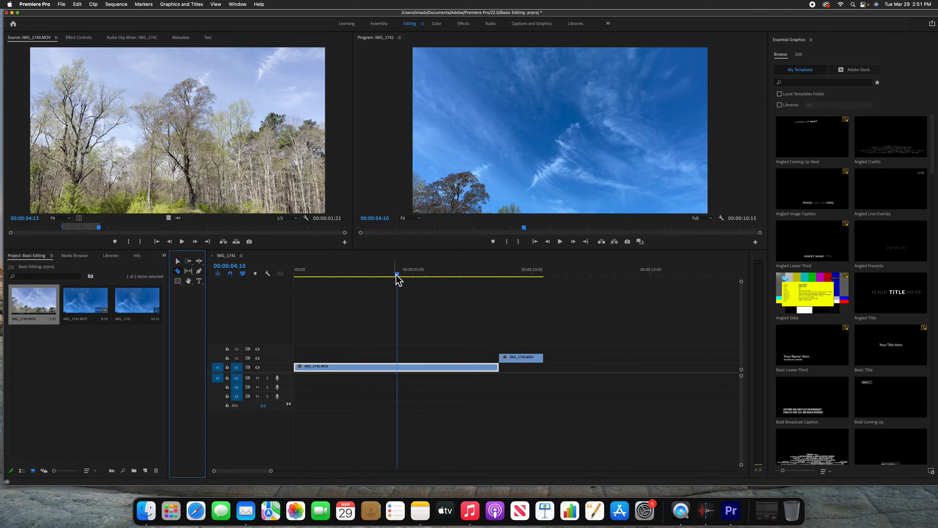
{"action": "left_click", "coordinate": [307, 274]}
{"action": "left_click_drag", "start_coordinate": [312, 289], "coordinate": [413, 292]}
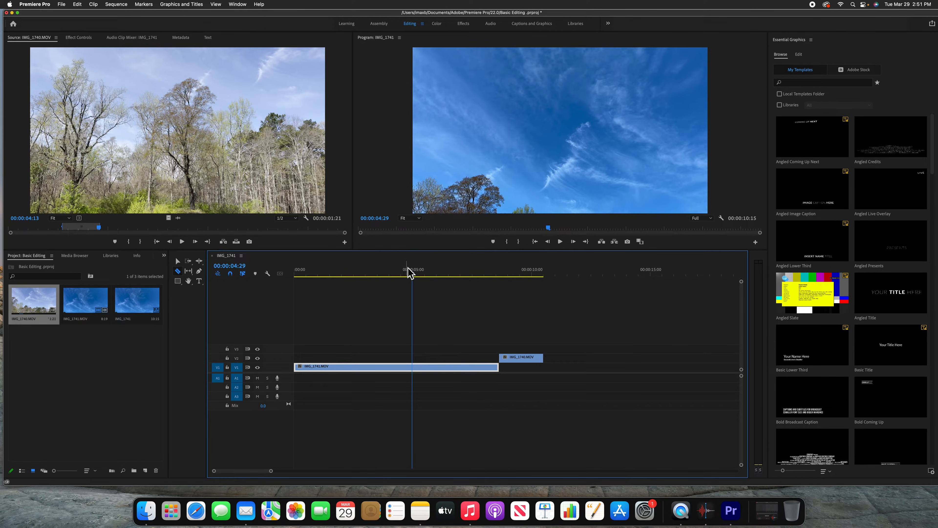
{"action": "left_click", "coordinate": [413, 368]}
{"action": "left_click_drag", "start_coordinate": [414, 276], "coordinate": [391, 275]}
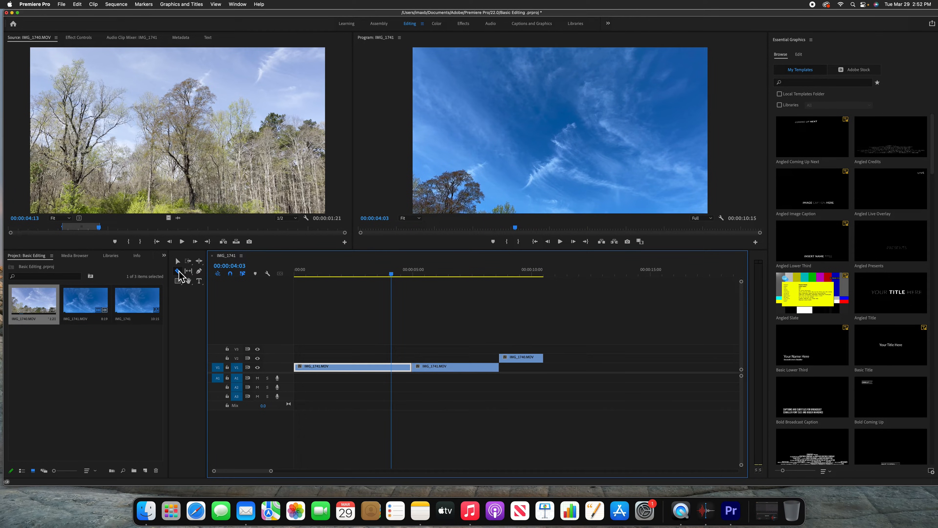
{"action": "left_click", "coordinate": [178, 261]}
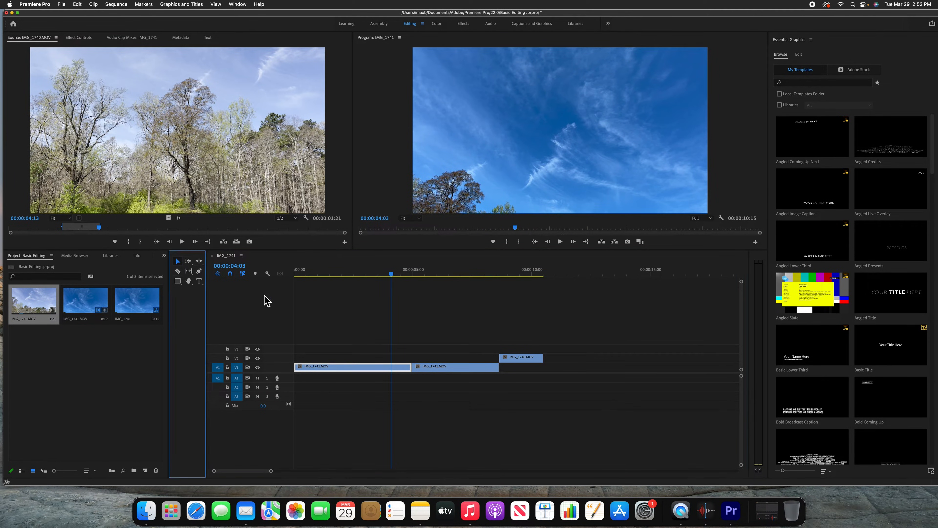
Step: Cut the second piece of the split IMG_1741.MOV clip out of track V1
{"action": "left_click", "coordinate": [443, 372]}
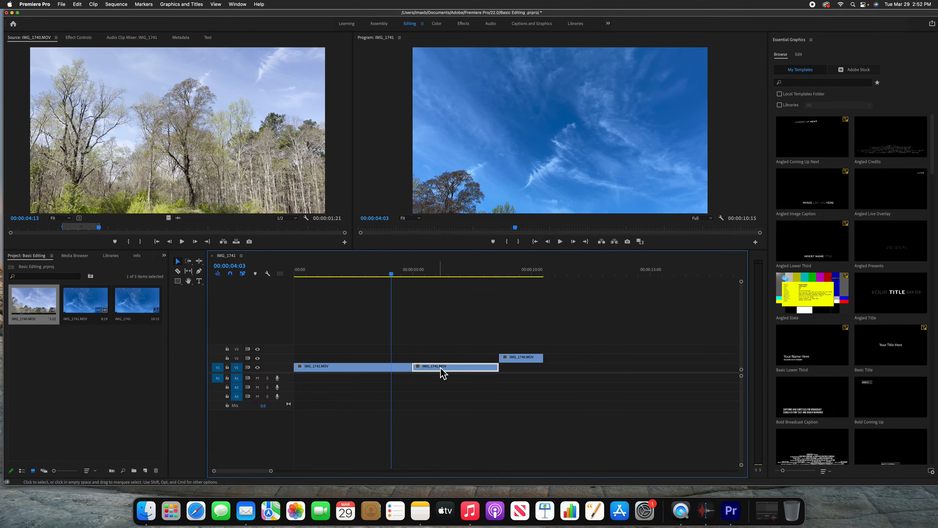
{"action": "right_click", "coordinate": [442, 373]}
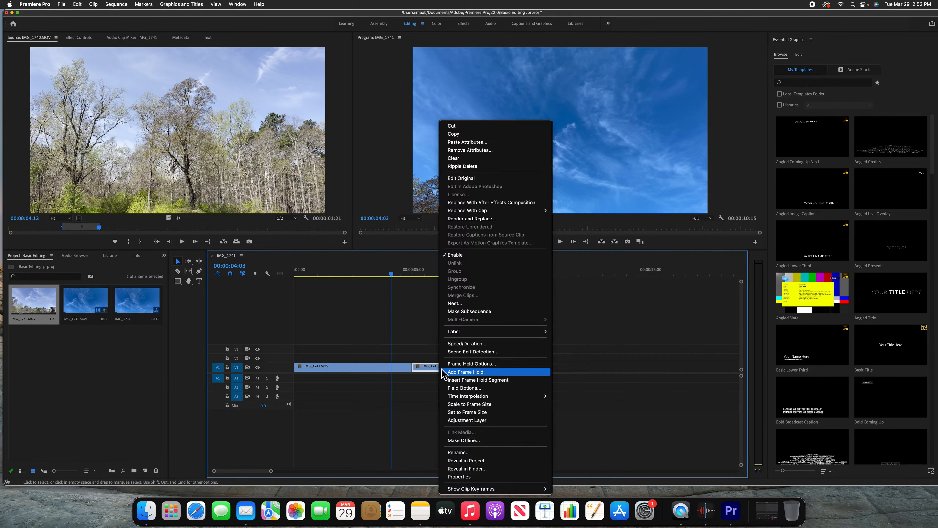
{"action": "left_click", "coordinate": [461, 126]}
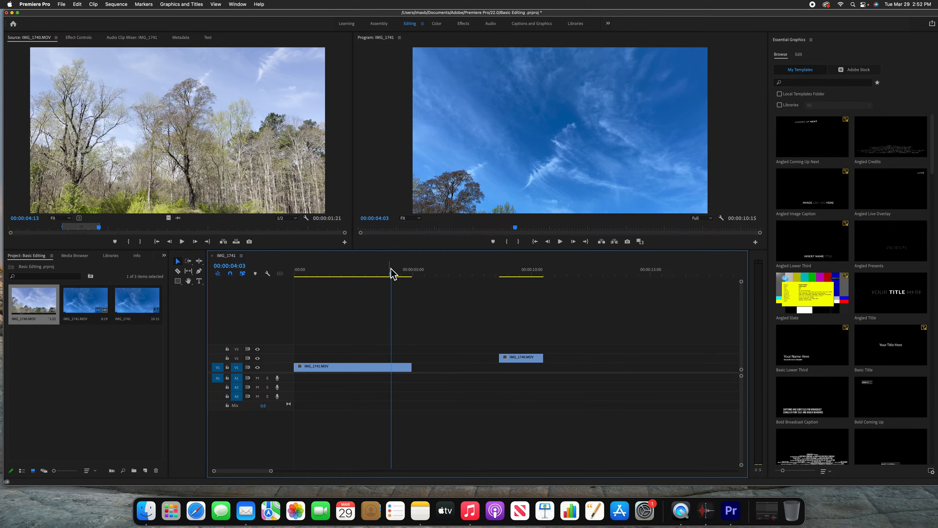
Step: Play the sequence from the start and scrub across the gap between the sky clip and IMG_1740.MOV
{"action": "key", "text": "Home"}
{"action": "key", "text": "space"}
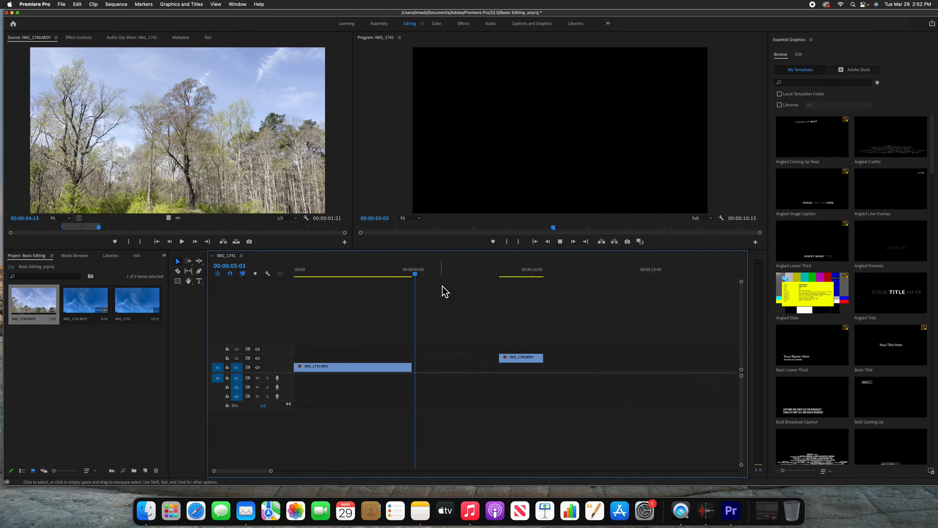
{"action": "left_click_drag", "start_coordinate": [435, 276], "coordinate": [369, 278]}
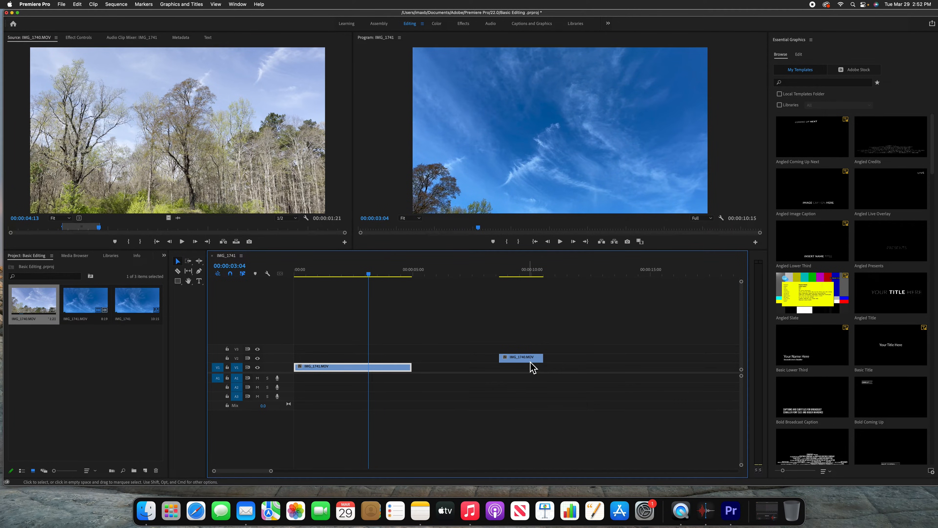
{"action": "left_click_drag", "start_coordinate": [407, 274], "coordinate": [569, 312]}
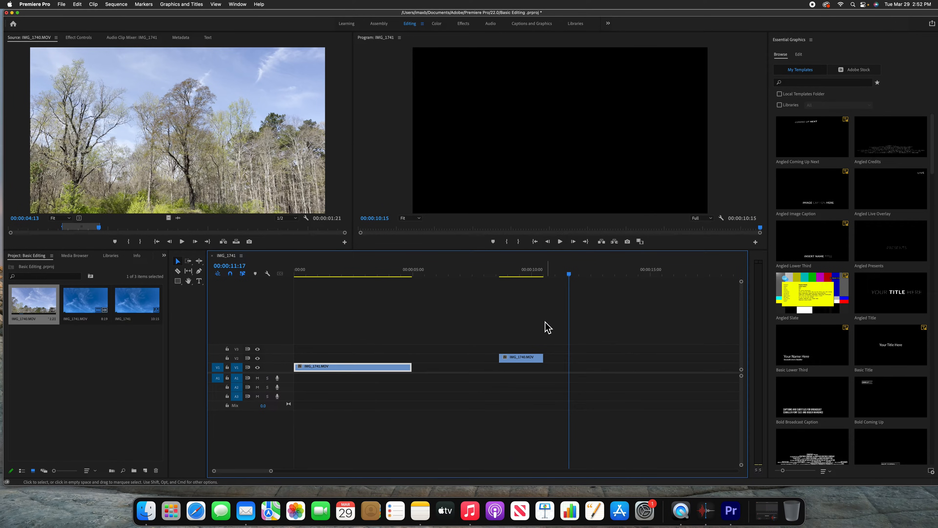
{"action": "mouse_move", "coordinate": [570, 275]}
{"action": "left_mouse_down"}
{"action": "mouse_move", "coordinate": [415, 274]}
{"action": "mouse_move", "coordinate": [582, 295]}
{"action": "mouse_move", "coordinate": [575, 288]}
{"action": "left_mouse_up"}
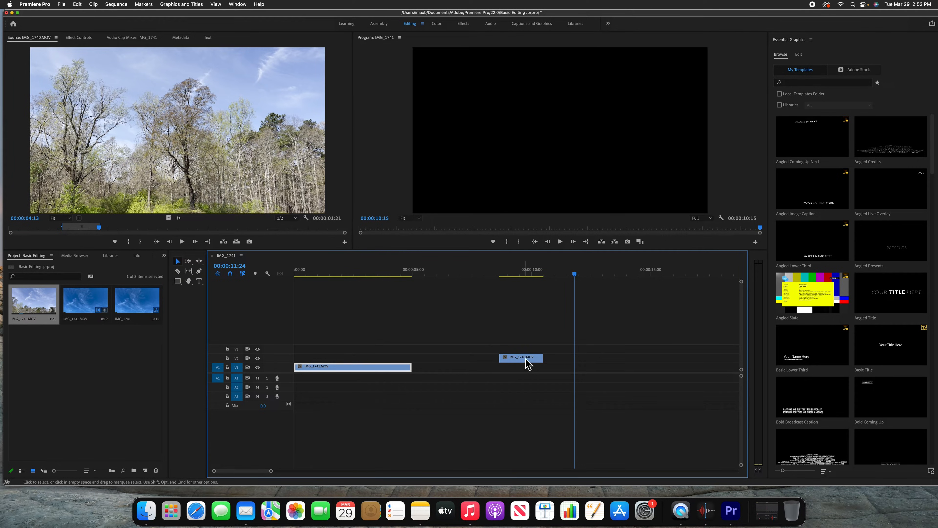
Step: Move the IMG_1740.MOV clip on track V2 to start directly at the end of the sky clip, and scrub through the join
{"action": "left_click_drag", "start_coordinate": [527, 364], "coordinate": [444, 361]}
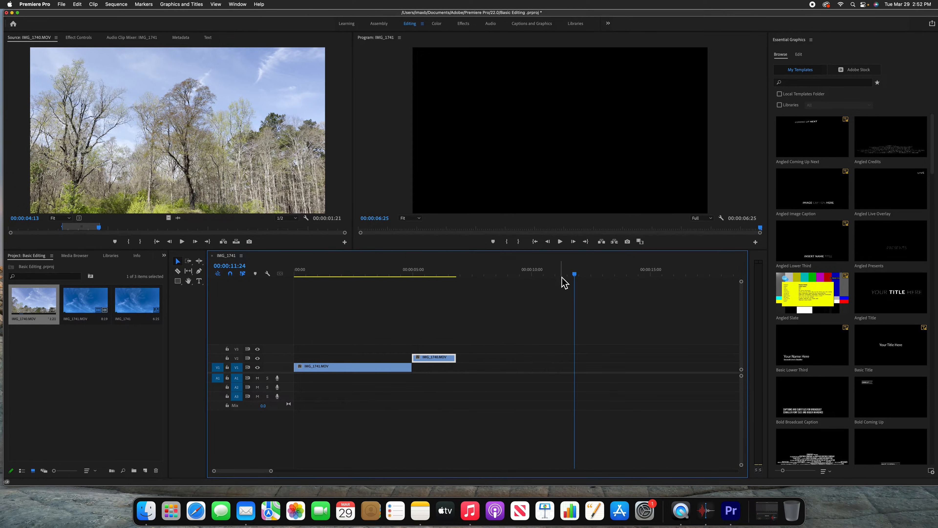
{"action": "left_click_drag", "start_coordinate": [561, 276], "coordinate": [454, 276]}
{"action": "left_click_drag", "start_coordinate": [297, 276], "coordinate": [428, 302]}
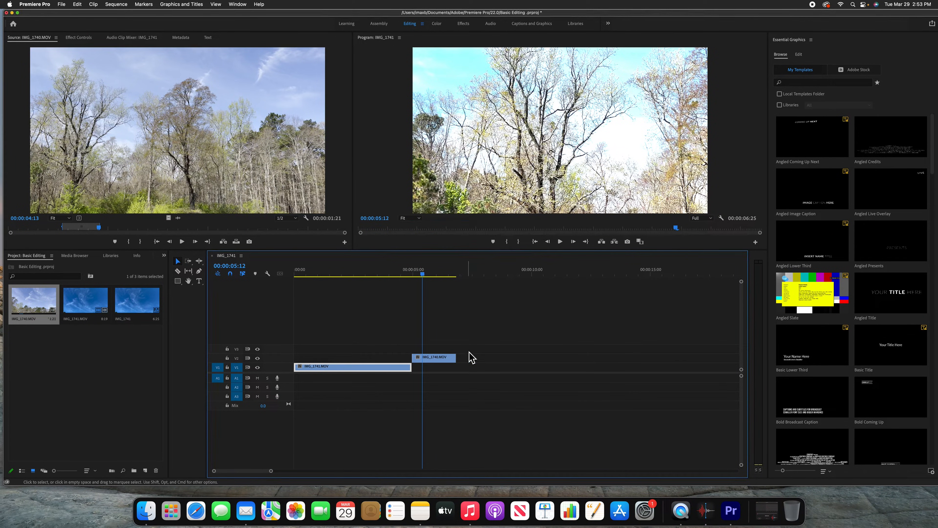
Step: Apply Scale to Frame Size to the IMG_1740.MOV clip on track V2
{"action": "left_click", "coordinate": [434, 358]}
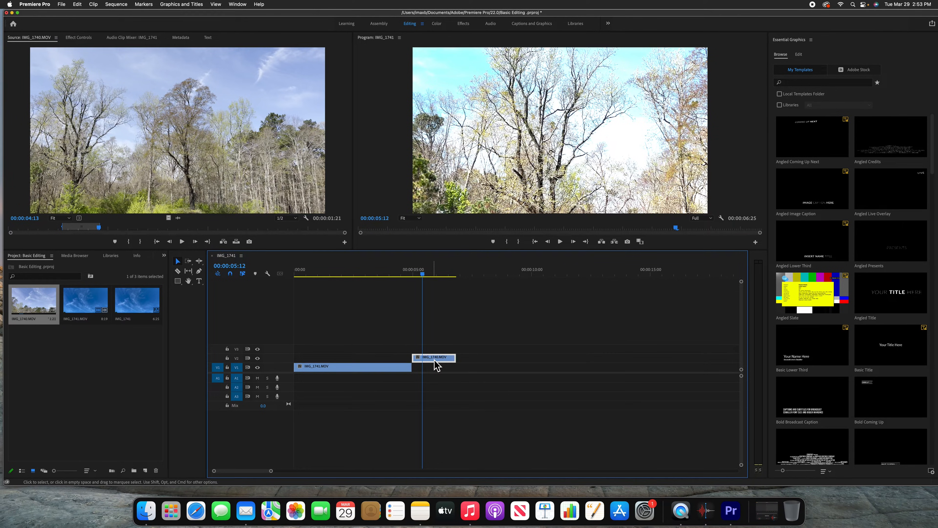
{"action": "right_click", "coordinate": [435, 362]}
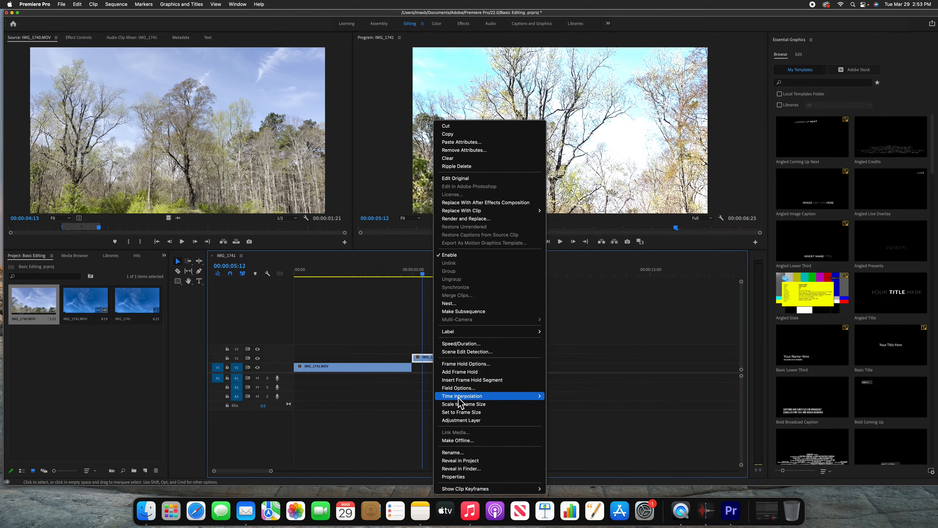
{"action": "left_click", "coordinate": [460, 404]}
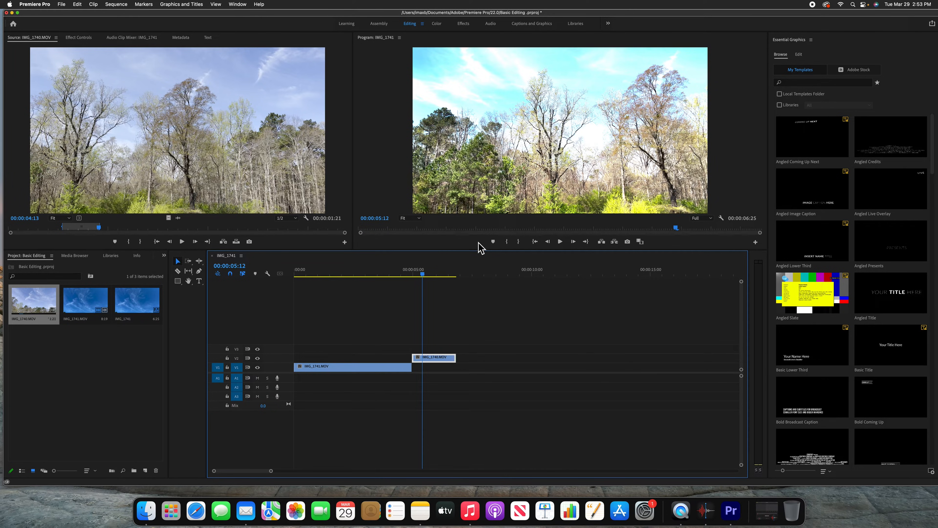
Step: Preview the sequence with the rescaled tree clip by scrubbing and playing it from the start
{"action": "left_click", "coordinate": [424, 273]}
{"action": "left_click_drag", "start_coordinate": [427, 276], "coordinate": [393, 298]}
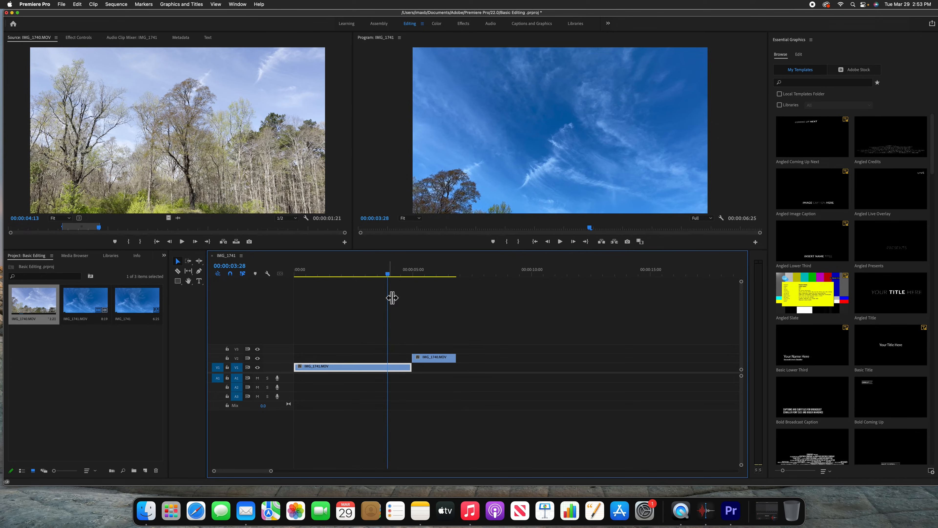
{"action": "key", "text": "Home"}
{"action": "key", "text": "space"}
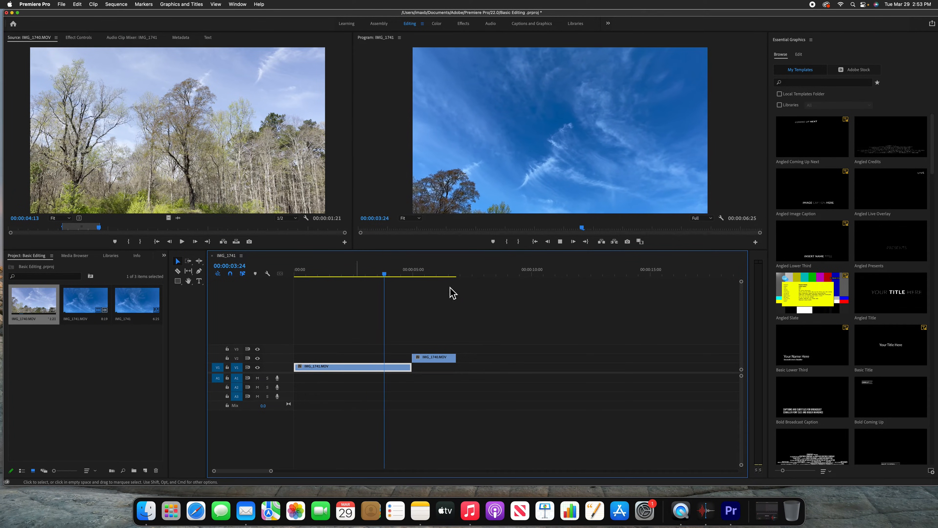
{"action": "left_click_drag", "start_coordinate": [411, 275], "coordinate": [390, 285]}
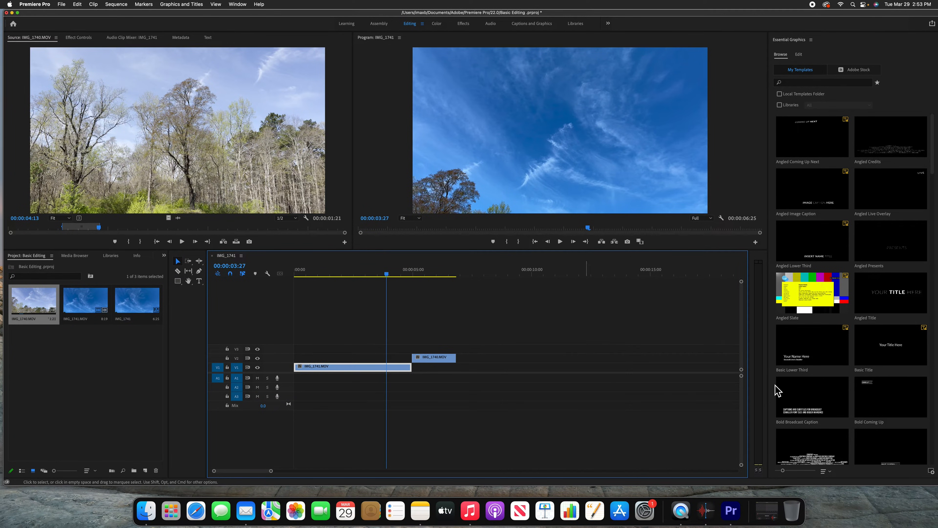
Step: Save the edited Basic Editing project with Save As
{"action": "left_click", "coordinate": [61, 4]}
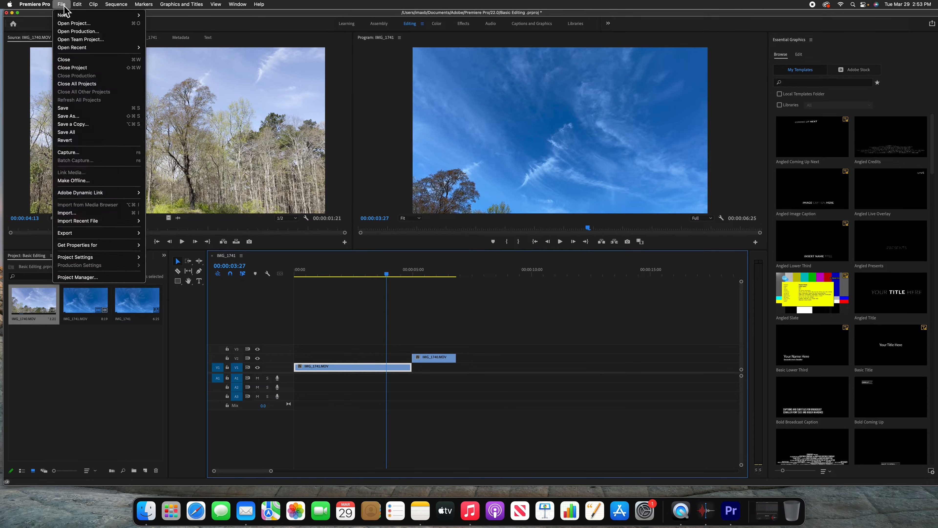
{"action": "left_click", "coordinate": [80, 117]}
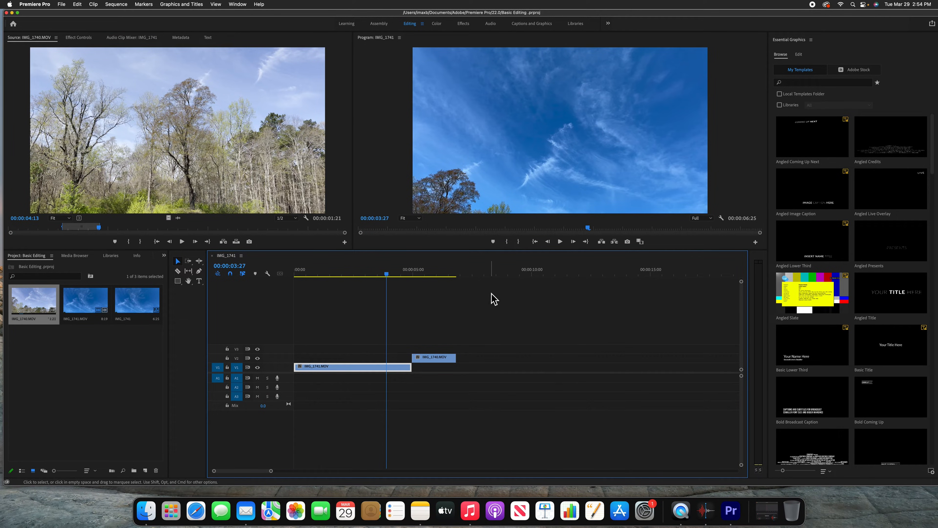
Step: Play the saved sequence from the start, and replay it in the Program Monitor
{"action": "mouse_move", "coordinate": [388, 273]}
{"action": "left_mouse_down"}
{"action": "mouse_move", "coordinate": [331, 275]}
{"action": "mouse_move", "coordinate": [372, 277]}
{"action": "left_mouse_up"}
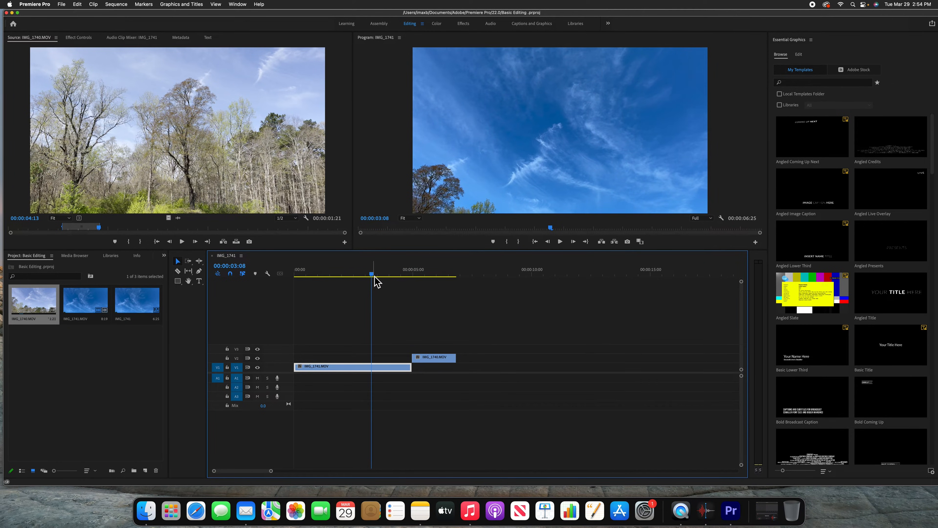
{"action": "key", "text": "Home"}
{"action": "key", "text": "space"}
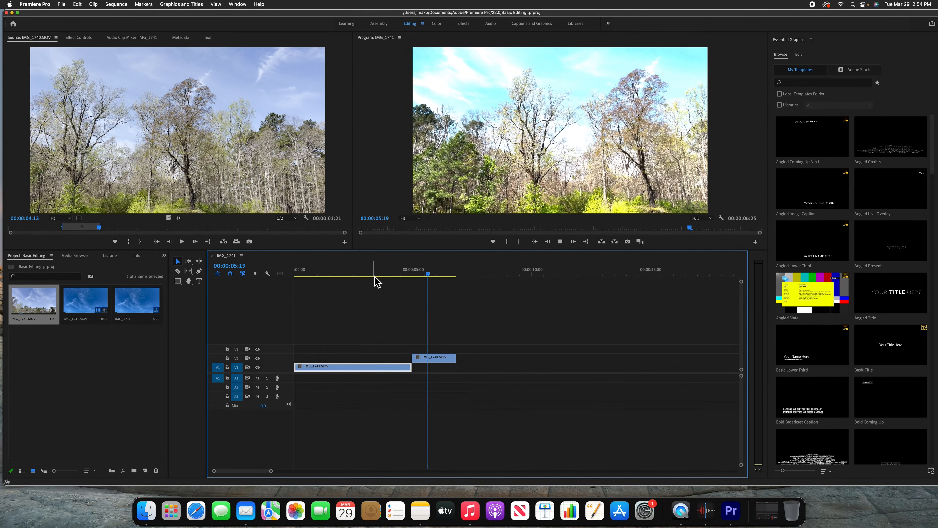
{"action": "left_click", "coordinate": [560, 241]}
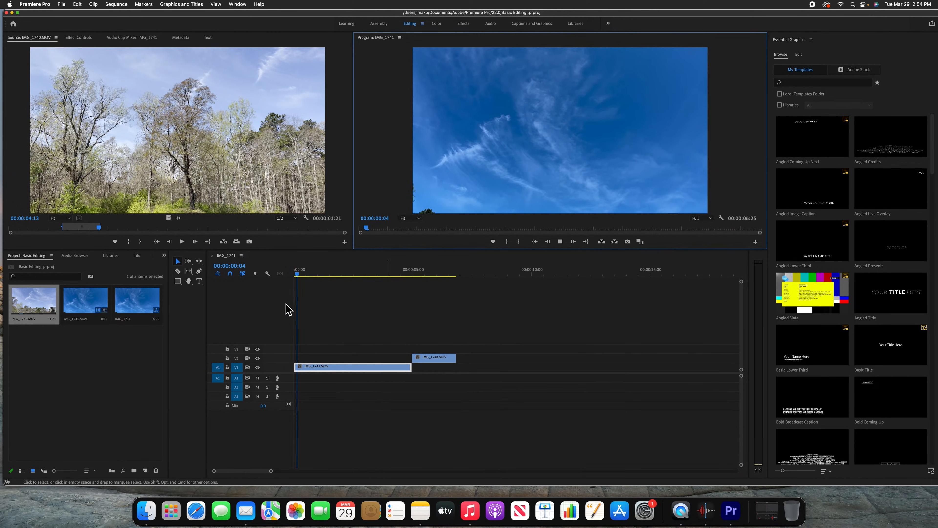
Step: Move the IMG_1740.MOV clip from track V2 down to track V1, directly after IMG_1741.MOV
{"action": "left_click", "coordinate": [343, 275]}
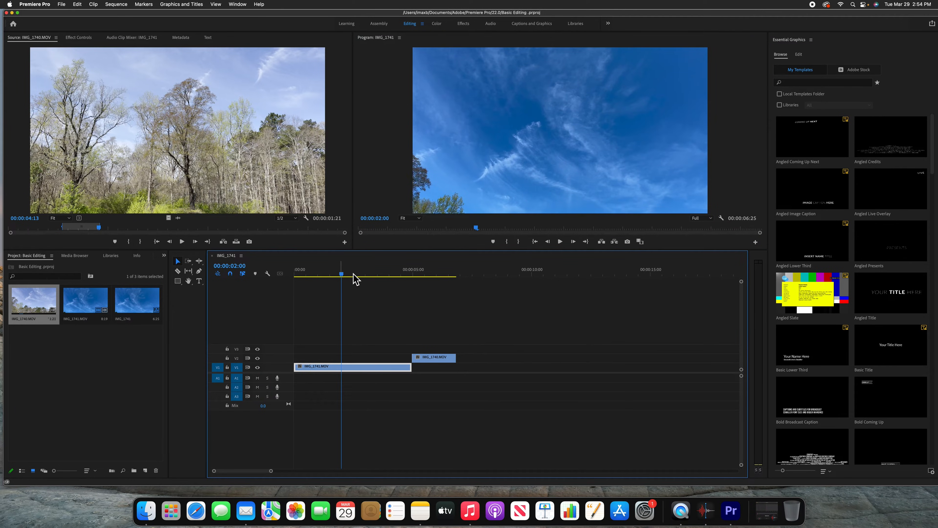
{"action": "left_click_drag", "start_coordinate": [353, 274], "coordinate": [394, 296]}
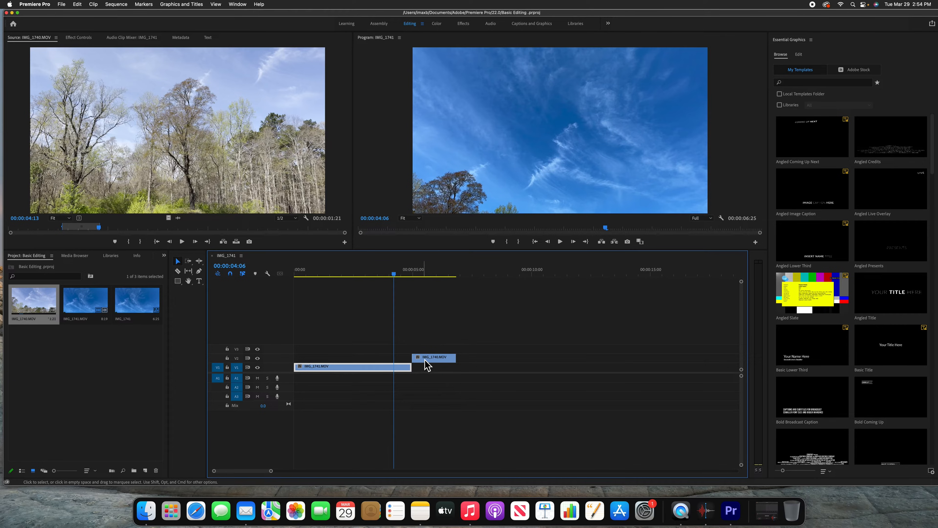
{"action": "left_click_drag", "start_coordinate": [427, 364], "coordinate": [431, 368]}
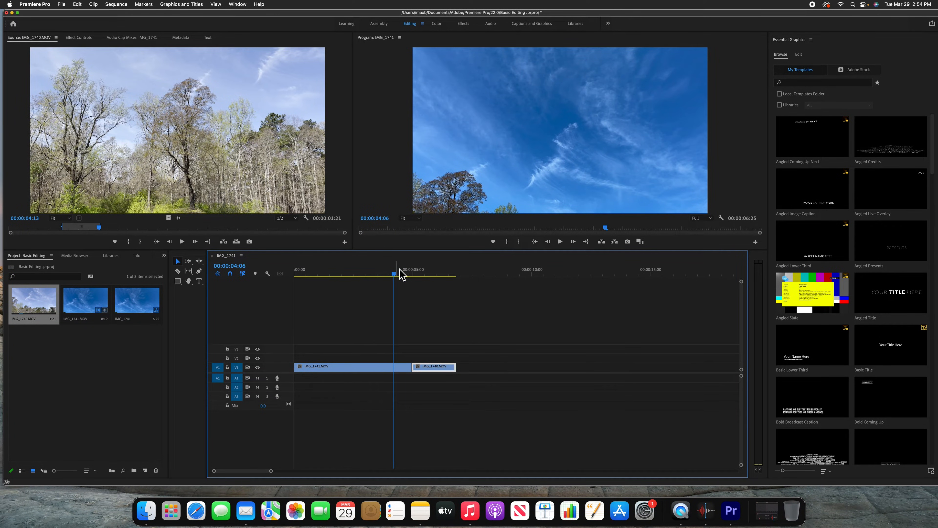
Step: Trim the end of the IMG_1741.MOV clip on track V1 back to 00:00:03:00, and scrub through it
{"action": "left_click_drag", "start_coordinate": [395, 275], "coordinate": [369, 281]}
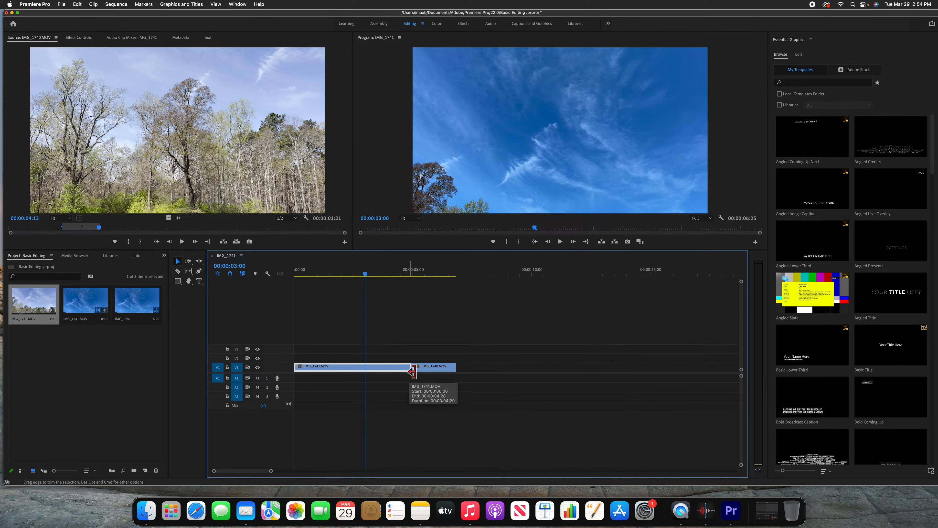
{"action": "left_click_drag", "start_coordinate": [414, 371], "coordinate": [365, 369]}
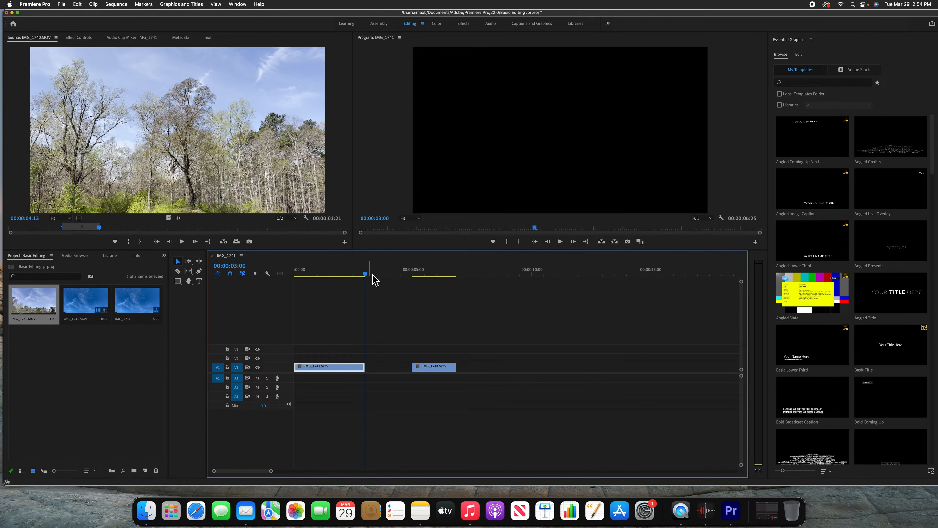
{"action": "left_click_drag", "start_coordinate": [373, 279], "coordinate": [325, 286]}
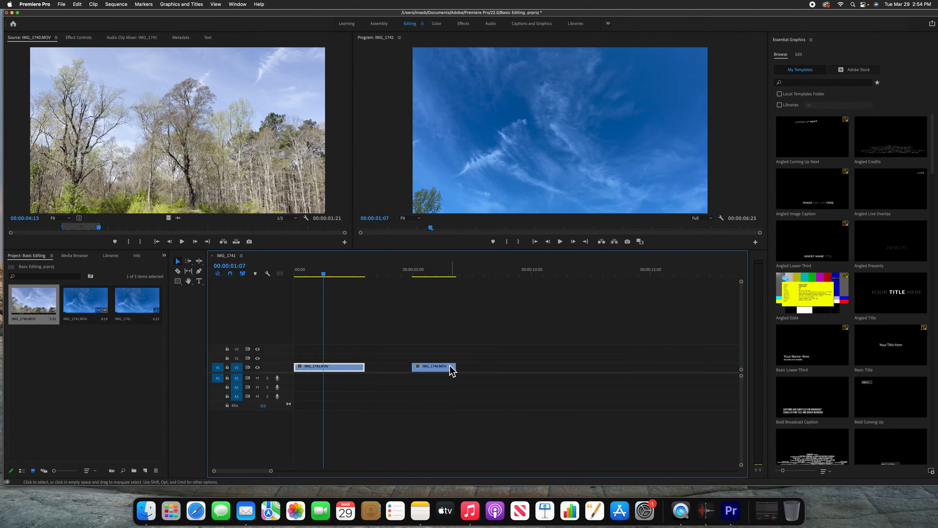
Step: Close the gap on track V1 by moving the IMG_1740.MOV clip against the end of IMG_1741.MOV
{"action": "left_click", "coordinate": [443, 370]}
{"action": "left_click_drag", "start_coordinate": [444, 374], "coordinate": [392, 357]}
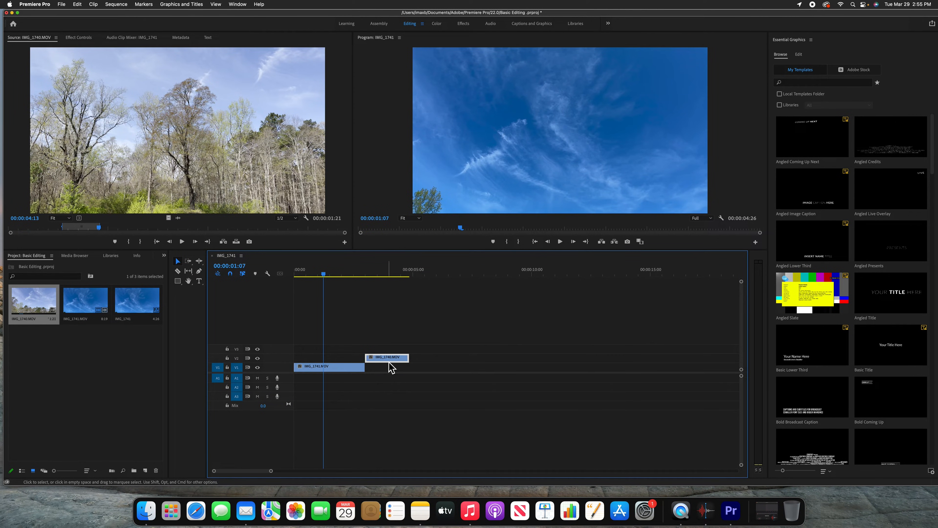
{"action": "left_click_drag", "start_coordinate": [387, 362], "coordinate": [388, 370]}
Step: Play the shortened sequence from the beginning and scrub back over the cut
{"action": "key", "text": "Home"}
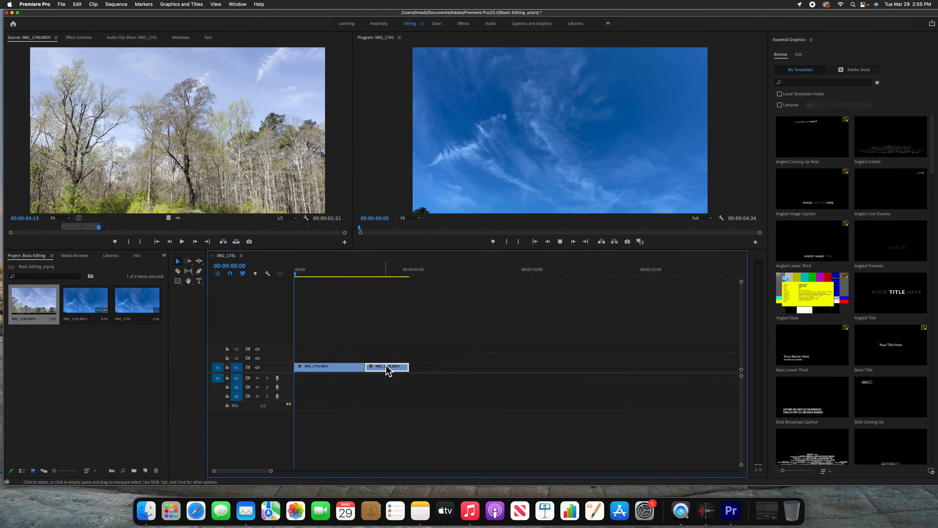
{"action": "key", "text": "space"}
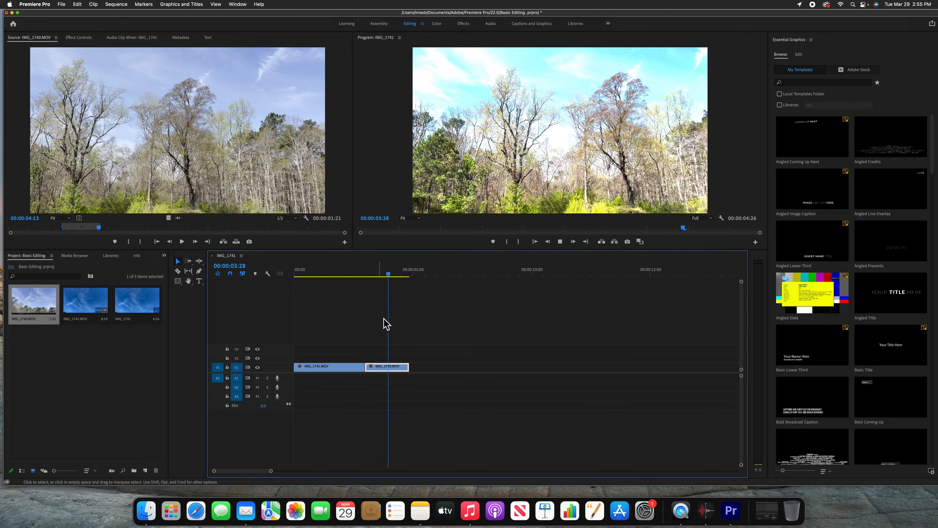
{"action": "left_click_drag", "start_coordinate": [410, 277], "coordinate": [353, 287]}
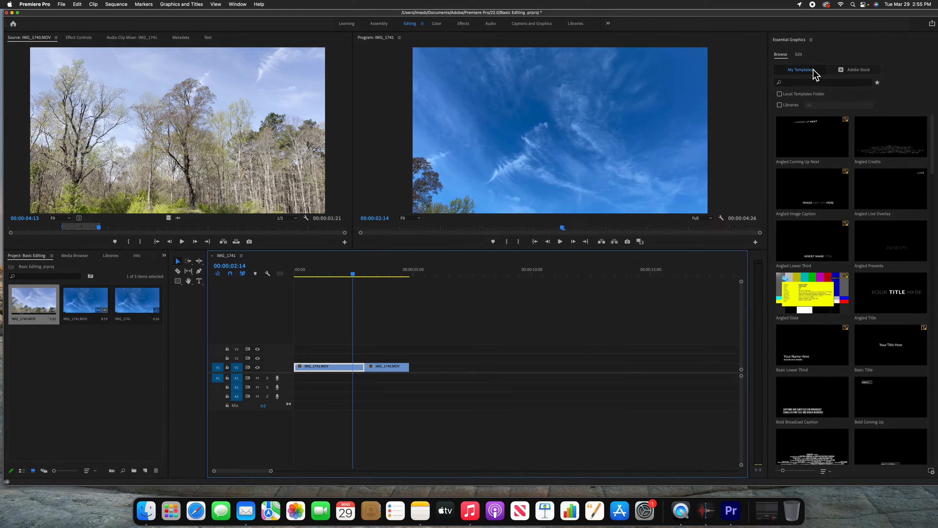
Step: Switch to the Effects workspace, search for "cross", and apply Cross Dissolve at the cut between IMG_1741.MOV and IMG_1740.MOV
{"action": "left_click", "coordinate": [464, 24]}
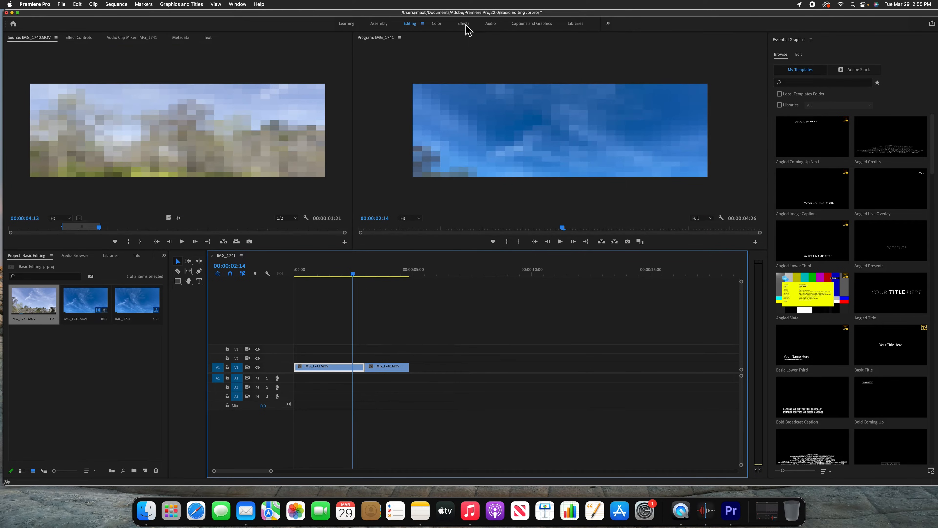
{"action": "left_click", "coordinate": [784, 48]}
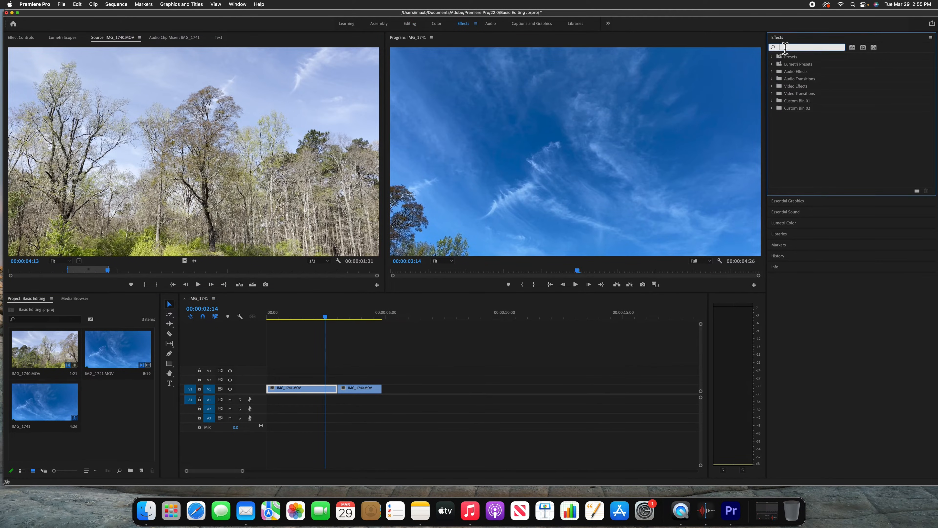
{"action": "type", "text": "cross"}
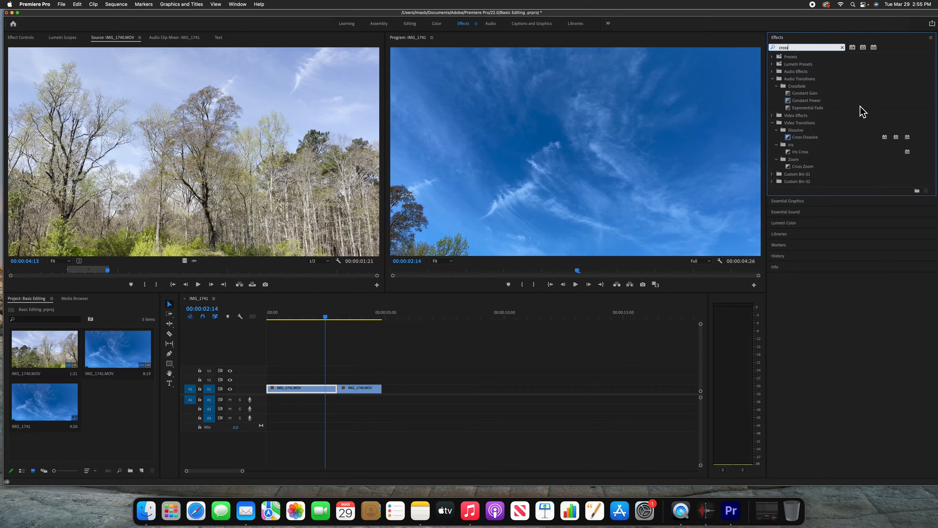
{"action": "left_click", "coordinate": [814, 139]}
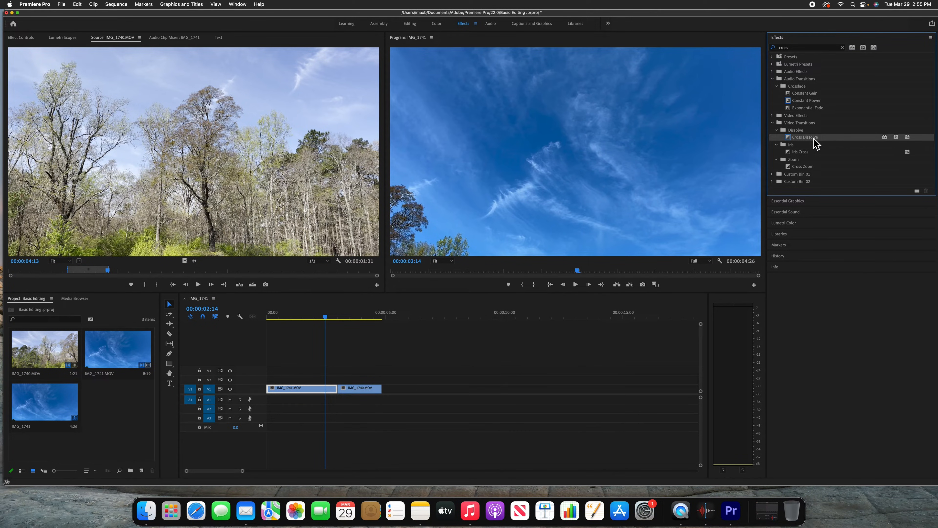
{"action": "left_click_drag", "start_coordinate": [815, 144], "coordinate": [341, 391]}
{"action": "mouse_move", "coordinate": [324, 315]}
{"action": "left_mouse_down"}
{"action": "mouse_move", "coordinate": [309, 316]}
{"action": "mouse_move", "coordinate": [322, 314]}
{"action": "left_mouse_up"}
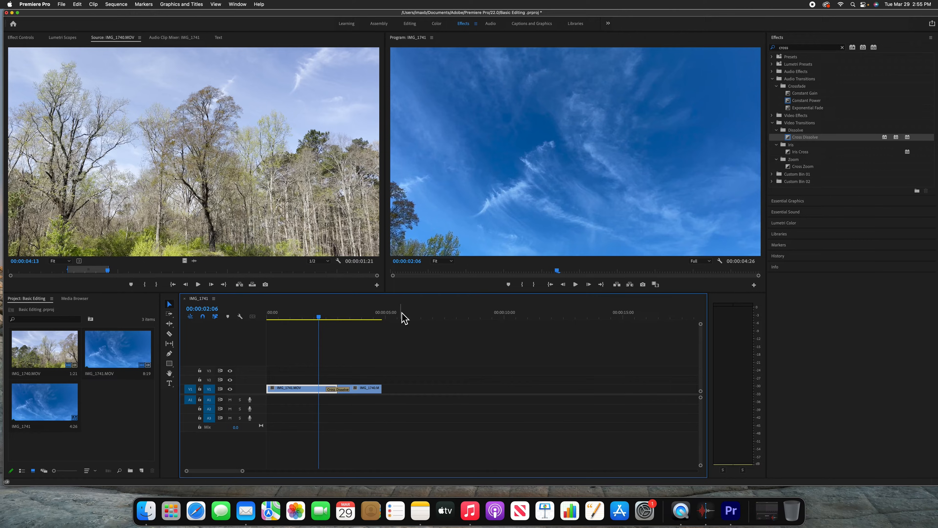
Step: Play across the cut, lengthen the Cross Dissolve between IMG_1741.MOV and IMG_1740.MOV, and play the longer transition
{"action": "key", "text": "space"}
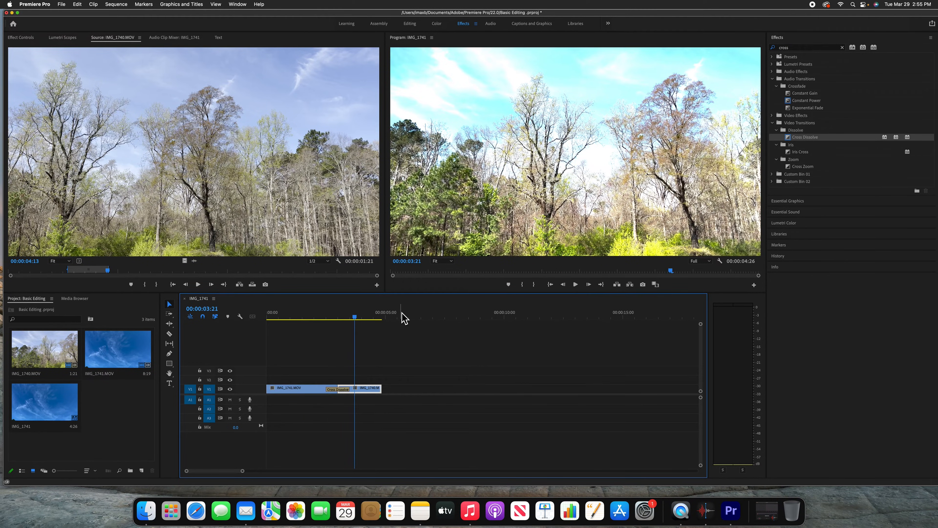
{"action": "left_click_drag", "start_coordinate": [348, 389], "coordinate": [359, 390]}
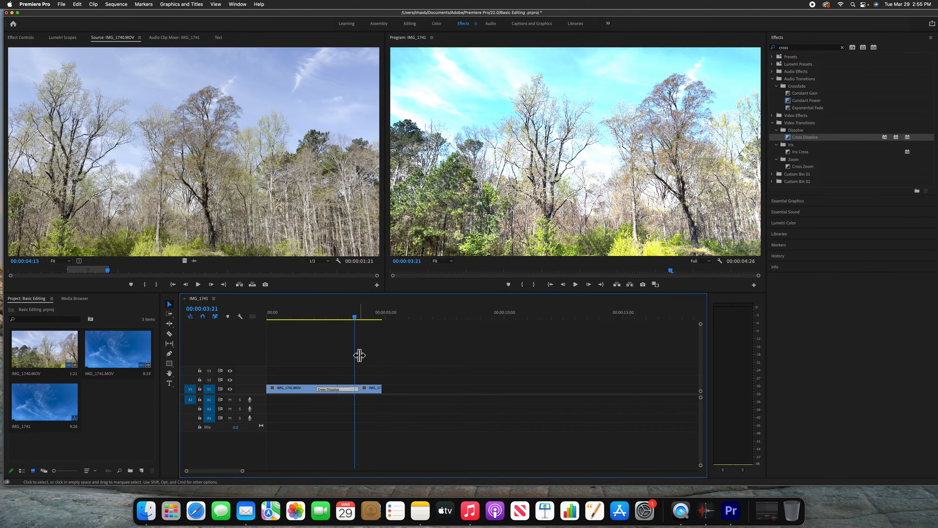
{"action": "left_click_drag", "start_coordinate": [355, 315], "coordinate": [319, 319]}
{"action": "key", "text": "space"}
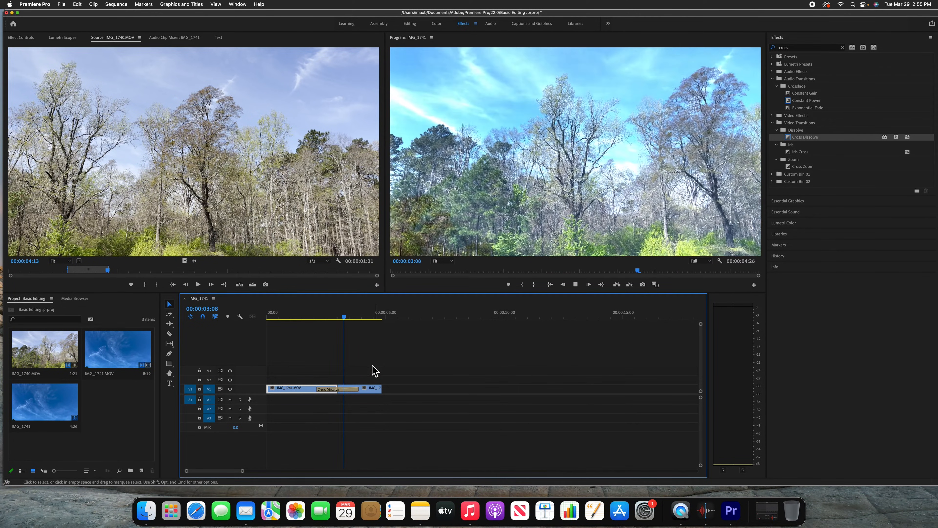
{"action": "key", "text": "space"}
Step: Shorten the Cross Dissolve at the cut between the two clips to about 16 frames and play across it
{"action": "left_click_drag", "start_coordinate": [359, 392], "coordinate": [345, 390]}
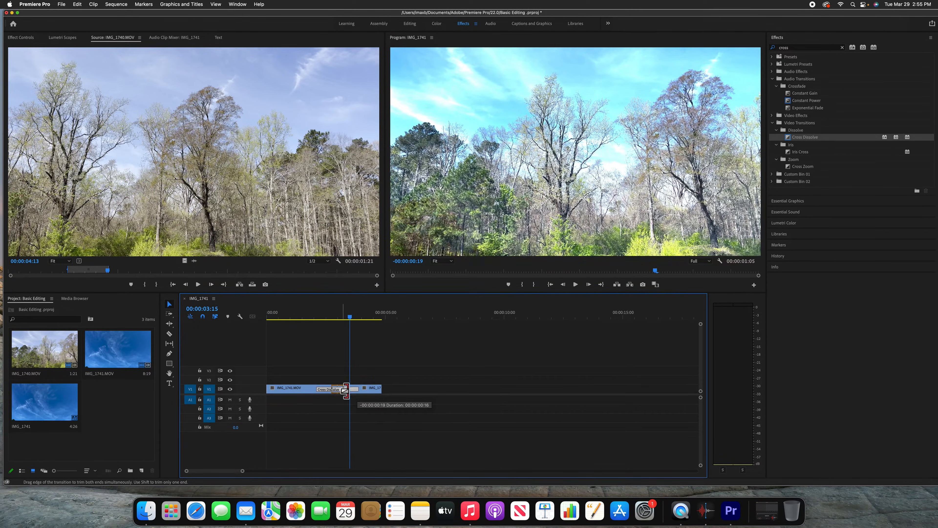
{"action": "left_click_drag", "start_coordinate": [350, 319], "coordinate": [329, 320]}
{"action": "key", "text": "space"}
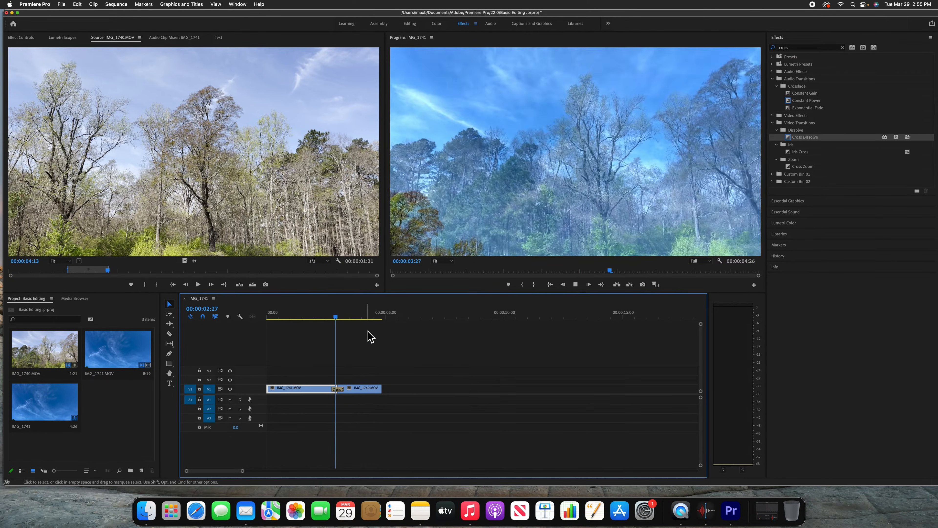
{"action": "key", "text": "space"}
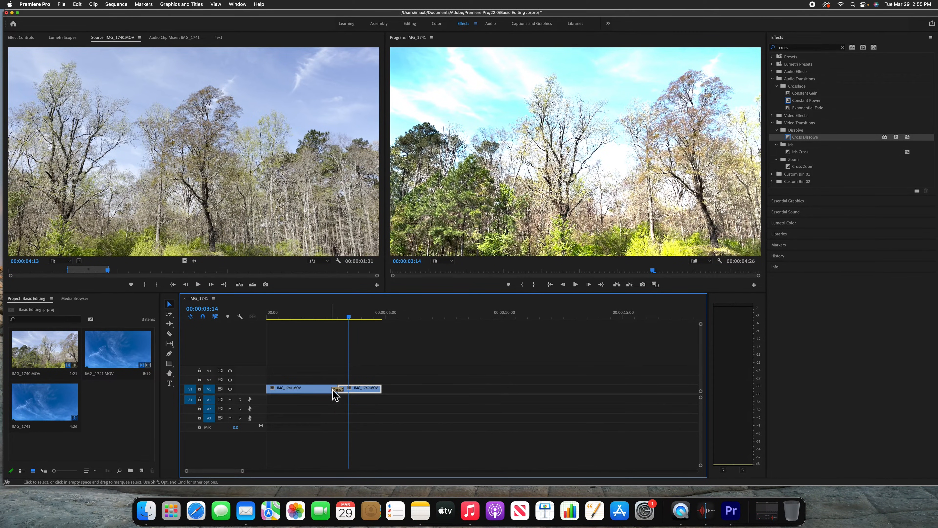
Step: Lengthen the Cross Dissolve at the cut between the two clips slightly and scrub back into it
{"action": "left_click_drag", "start_coordinate": [333, 390], "coordinate": [326, 391]}
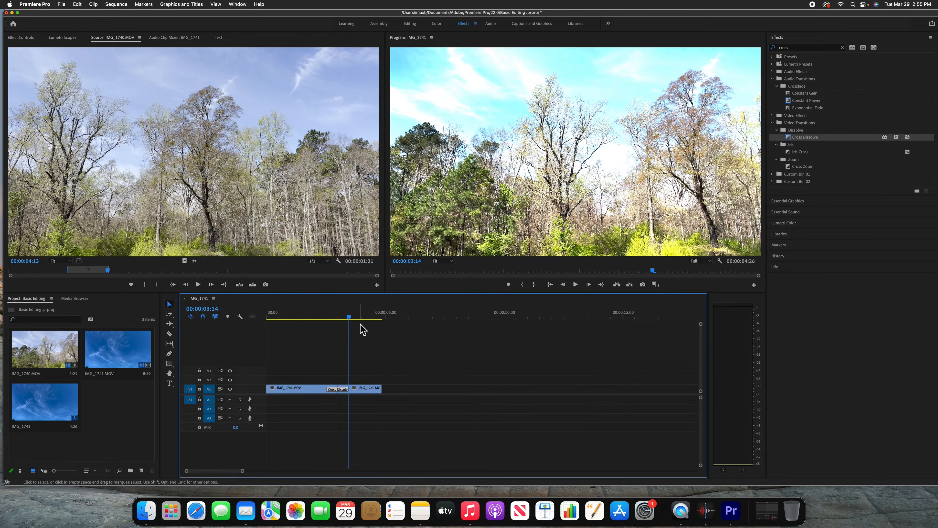
{"action": "left_click_drag", "start_coordinate": [346, 316], "coordinate": [333, 316]}
Step: Apply Cross Dissolve to the start of the IMG_1741.MOV clip on track V1 and play the sequence from the beginning
{"action": "left_click_drag", "start_coordinate": [793, 139], "coordinate": [475, 354]}
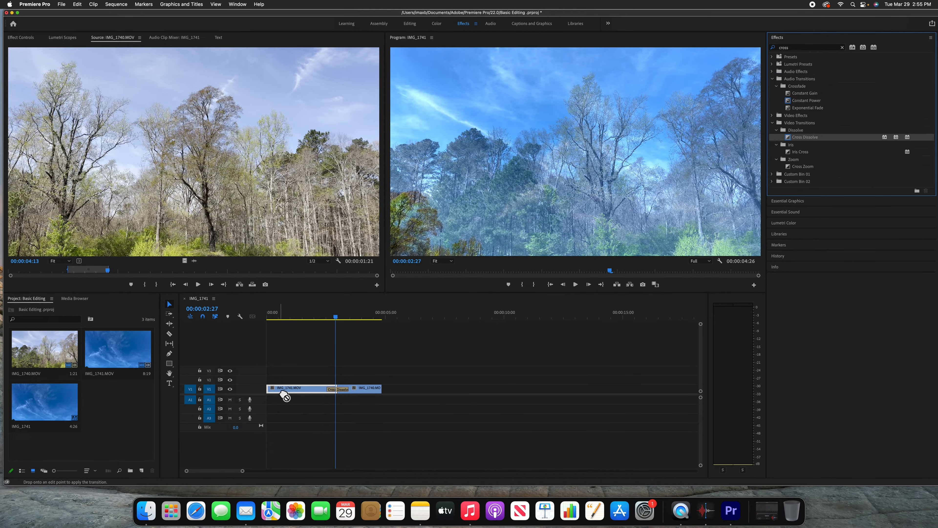
{"action": "left_click_drag", "start_coordinate": [270, 397], "coordinate": [272, 393]}
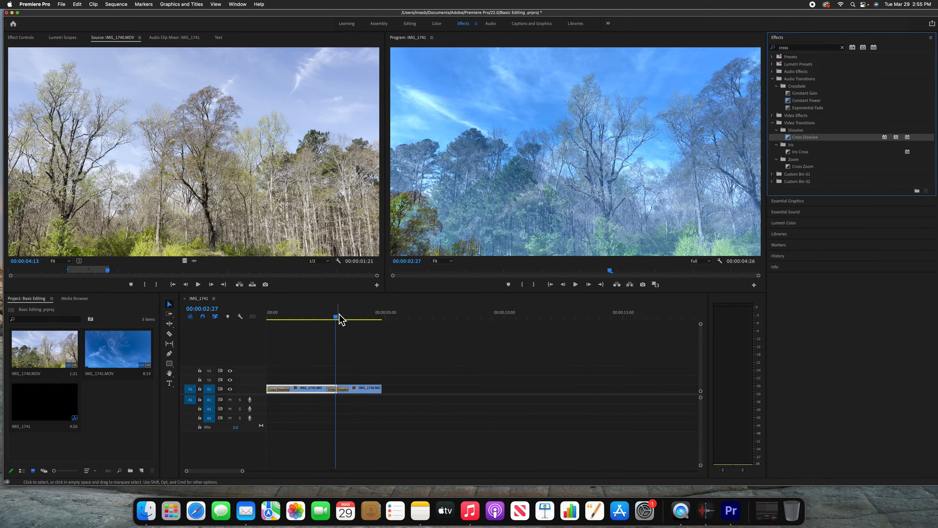
{"action": "left_click", "coordinate": [340, 316]}
{"action": "key", "text": "Home"}
{"action": "key", "text": "space"}
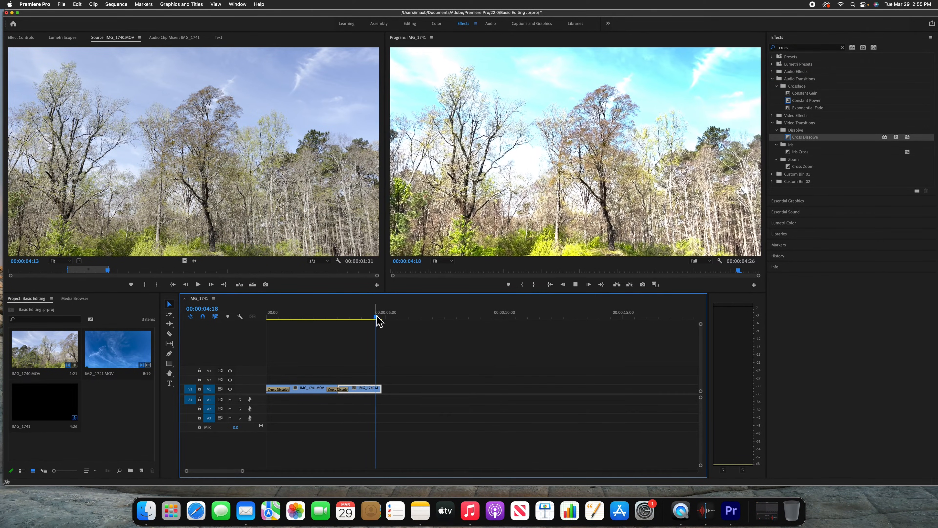
{"action": "left_click_drag", "start_coordinate": [377, 318], "coordinate": [314, 318]}
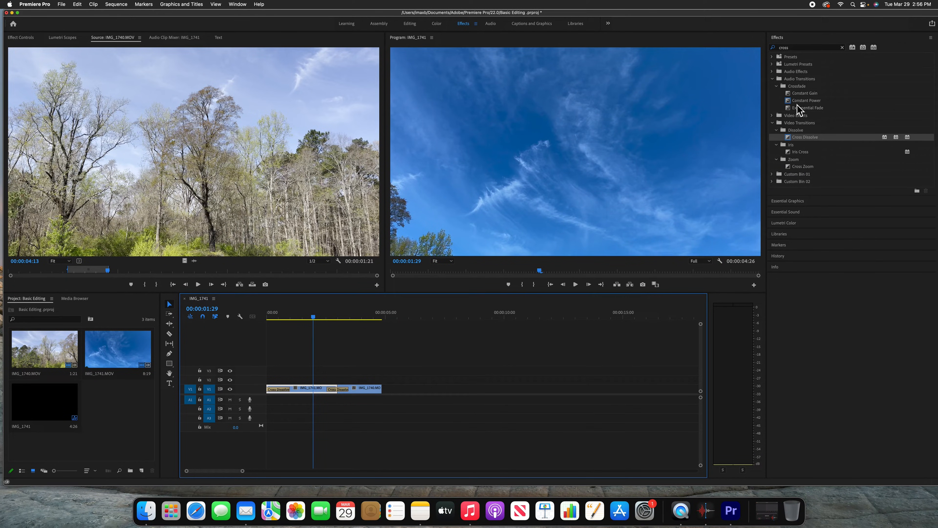
Step: Search the effects for "dip", apply Dip to Black to the end of the IMG_1740.MOV clip, and play the ending
{"action": "left_click", "coordinate": [842, 48]}
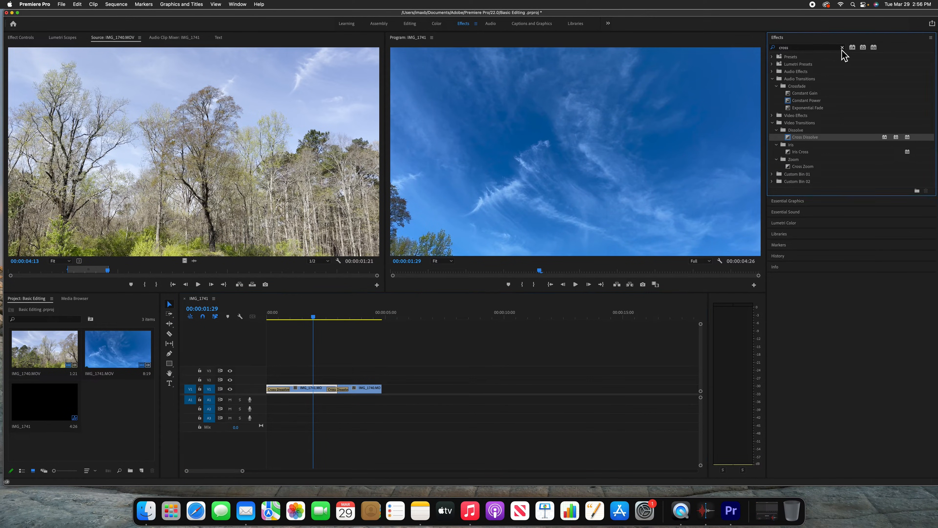
{"action": "left_click", "coordinate": [822, 48]}
{"action": "type", "text": "dip"}
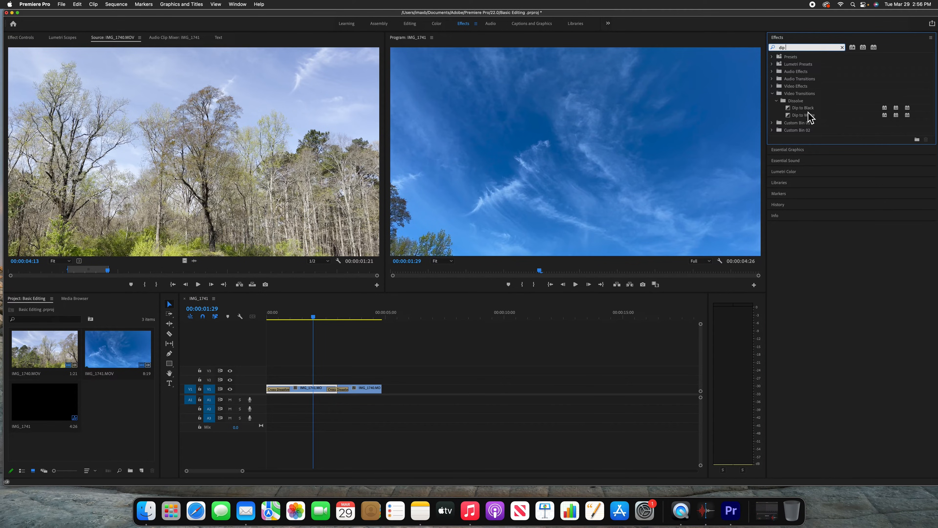
{"action": "left_click_drag", "start_coordinate": [805, 108], "coordinate": [380, 391]}
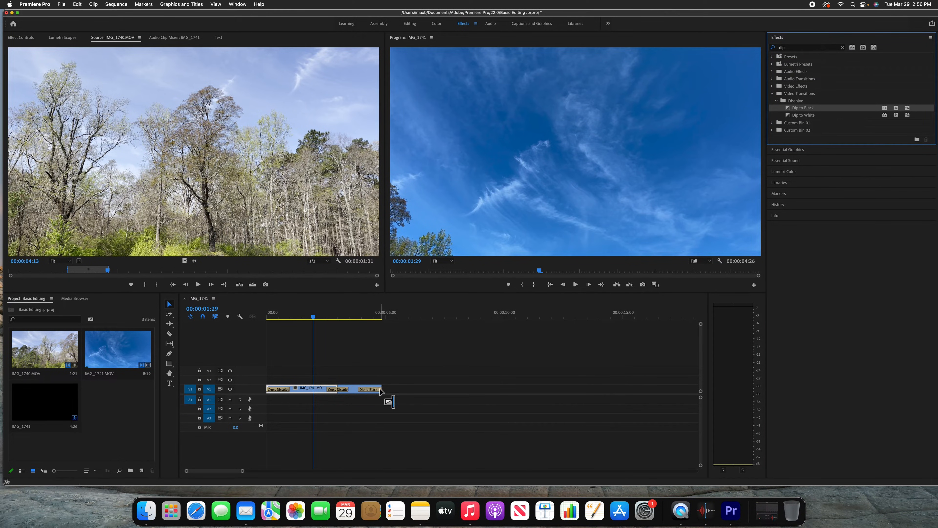
{"action": "left_click_drag", "start_coordinate": [314, 317], "coordinate": [345, 314]}
{"action": "key", "text": "space"}
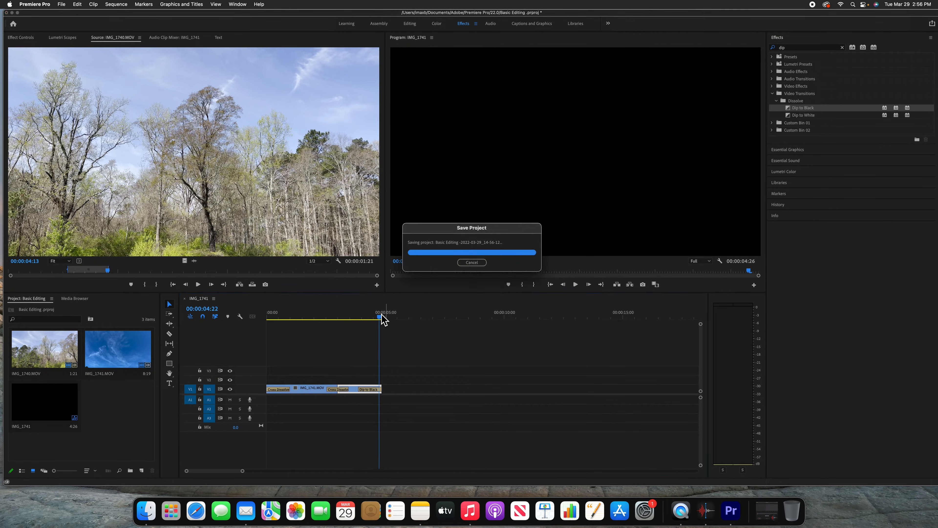
{"action": "left_click", "coordinate": [367, 316]}
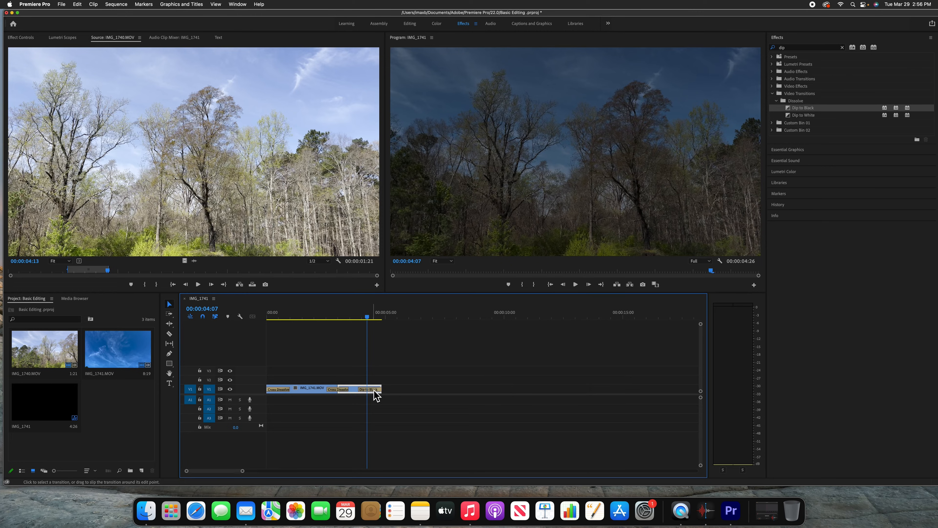
Step: Clear the Dip to Black transition from the end of the IMG_1740.MOV clip
{"action": "right_click", "coordinate": [374, 392]}
{"action": "left_click", "coordinate": [390, 407]}
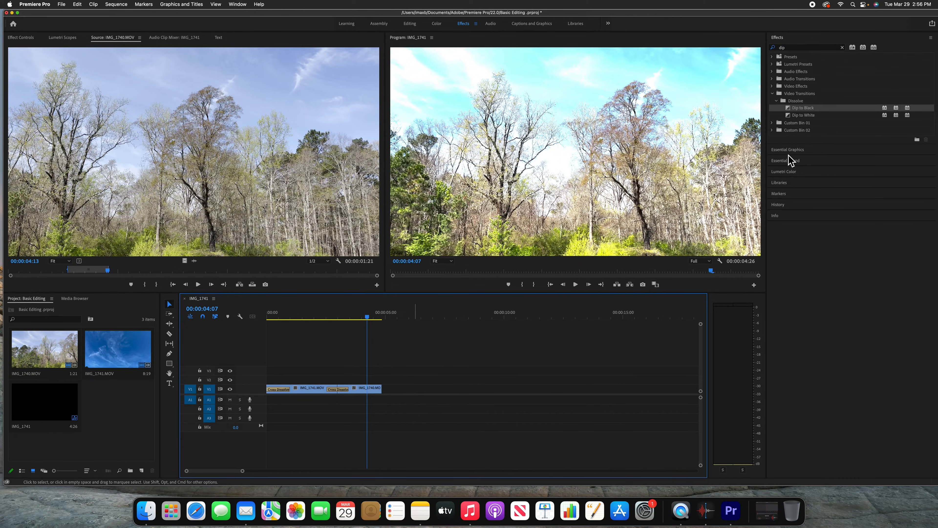
Step: Search the effects for "cross" and apply Cross Dissolve to the end of the IMG_1740.MOV clip on track V1
{"action": "left_click", "coordinate": [843, 48]}
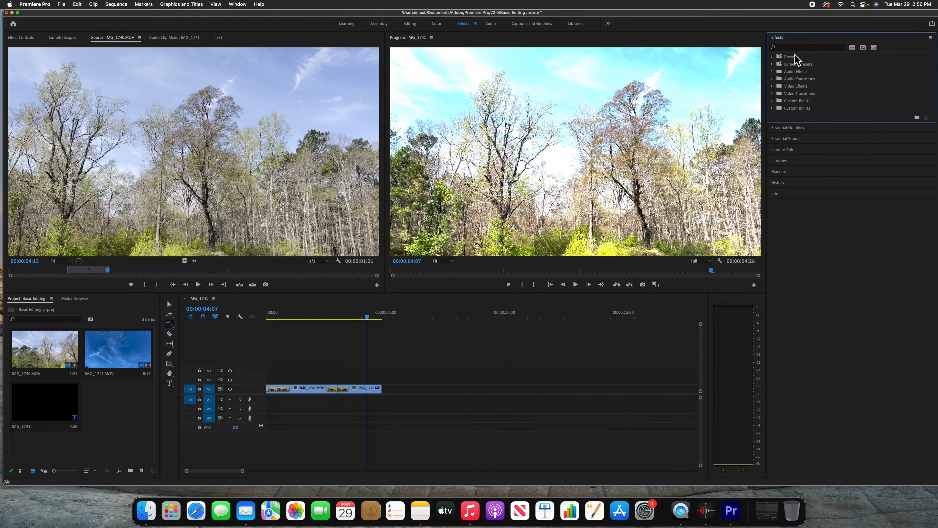
{"action": "left_click", "coordinate": [790, 48]}
{"action": "type", "text": "cross"}
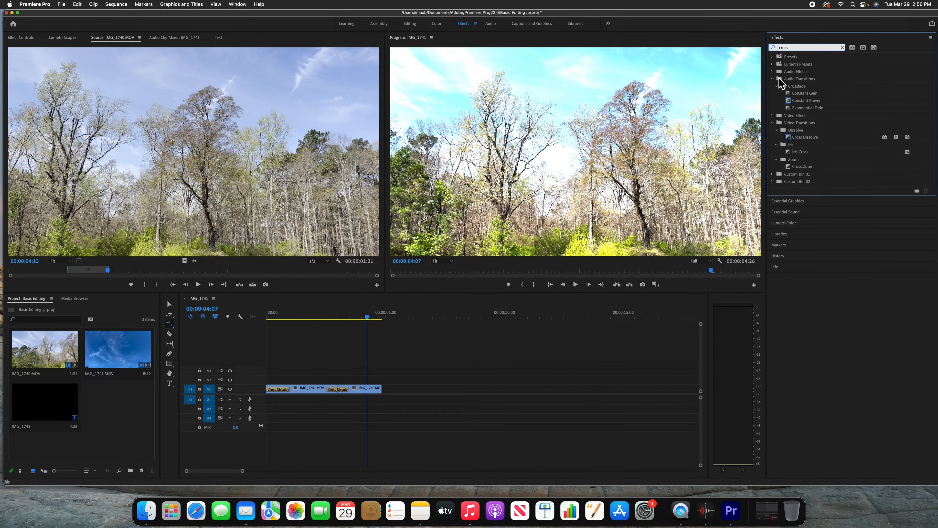
{"action": "left_click_drag", "start_coordinate": [794, 137], "coordinate": [379, 392]}
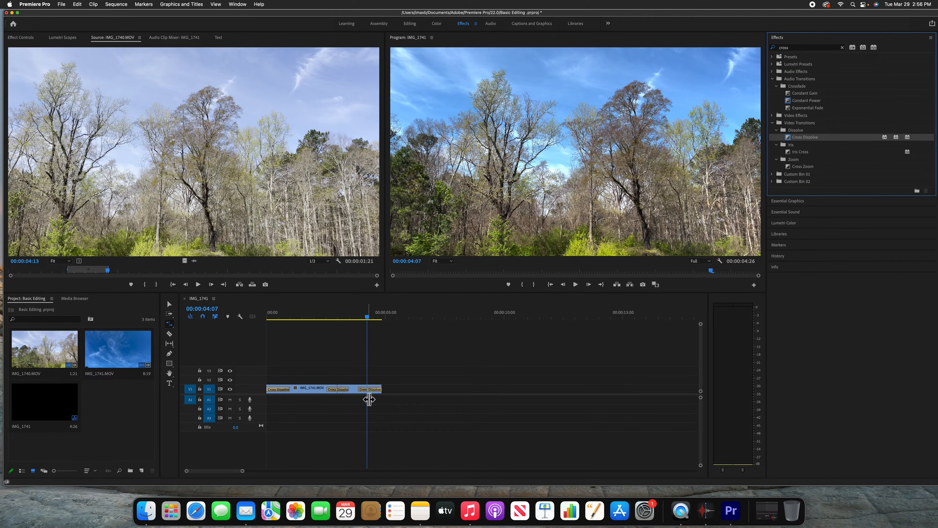
Step: Shorten the Cross Dissolve at the end of IMG_1740.MOV to start at the playhead, then play and scrub the sequence
{"action": "left_click", "coordinate": [169, 304]}
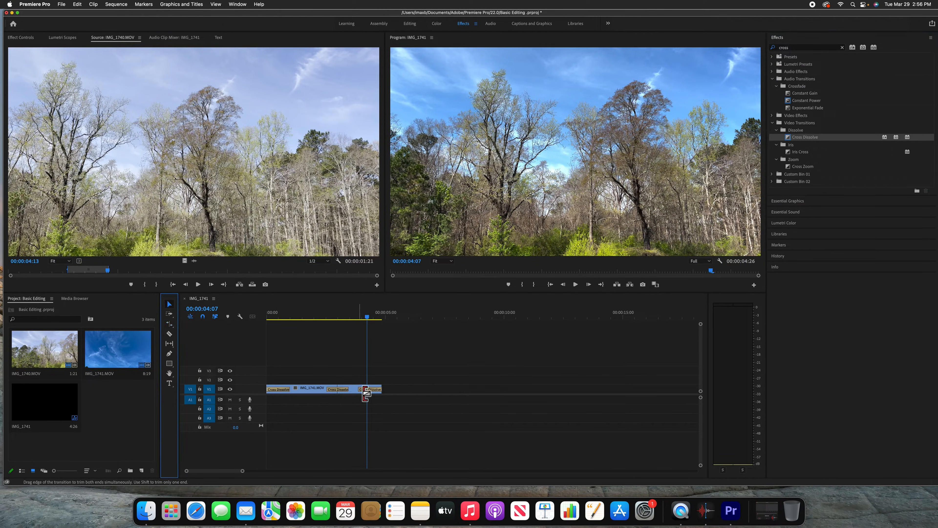
{"action": "left_click_drag", "start_coordinate": [360, 390], "coordinate": [375, 393]}
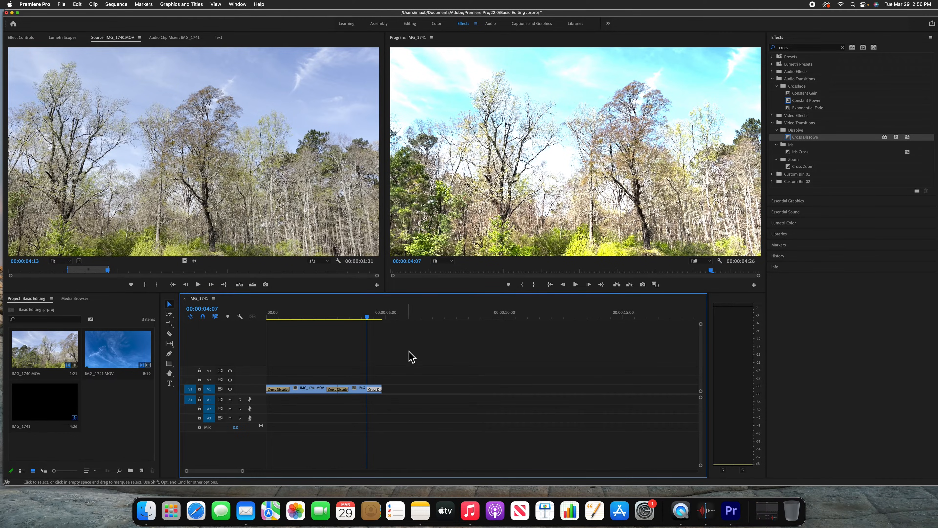
{"action": "key", "text": "space"}
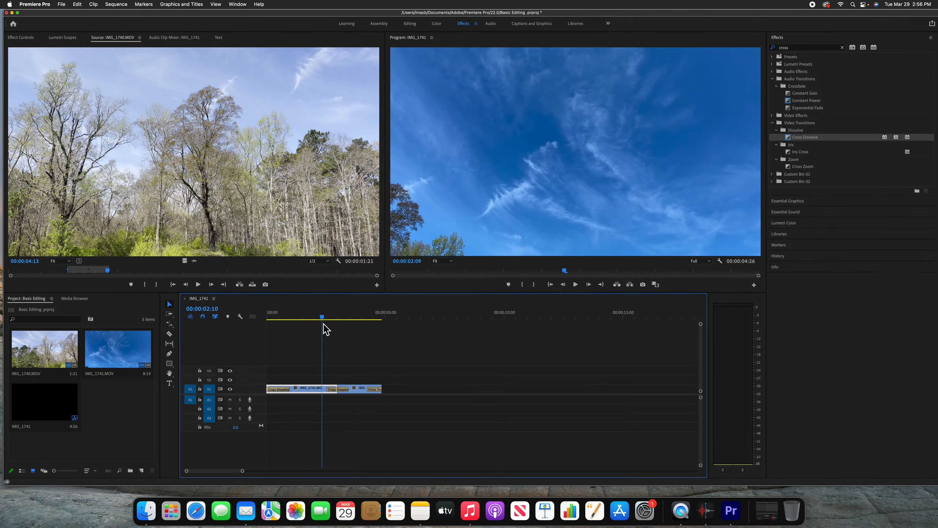
{"action": "key", "text": "space"}
{"action": "left_click_drag", "start_coordinate": [327, 325], "coordinate": [299, 317]}
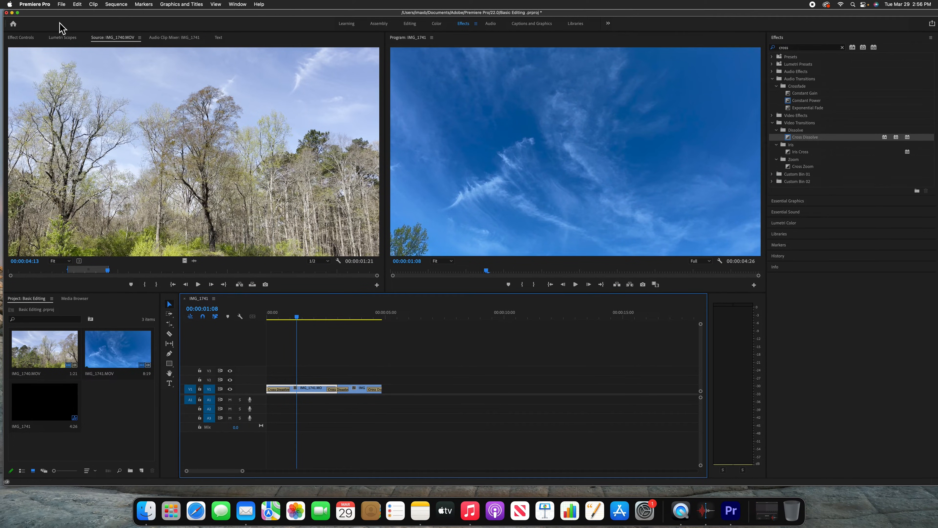
{"action": "left_click", "coordinate": [62, 4]}
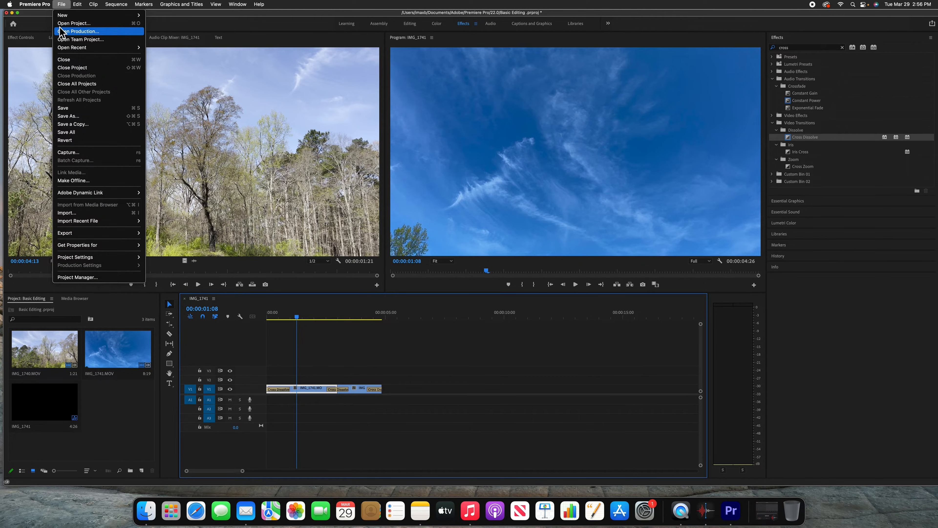
{"action": "mouse_move", "coordinate": [85, 15]}
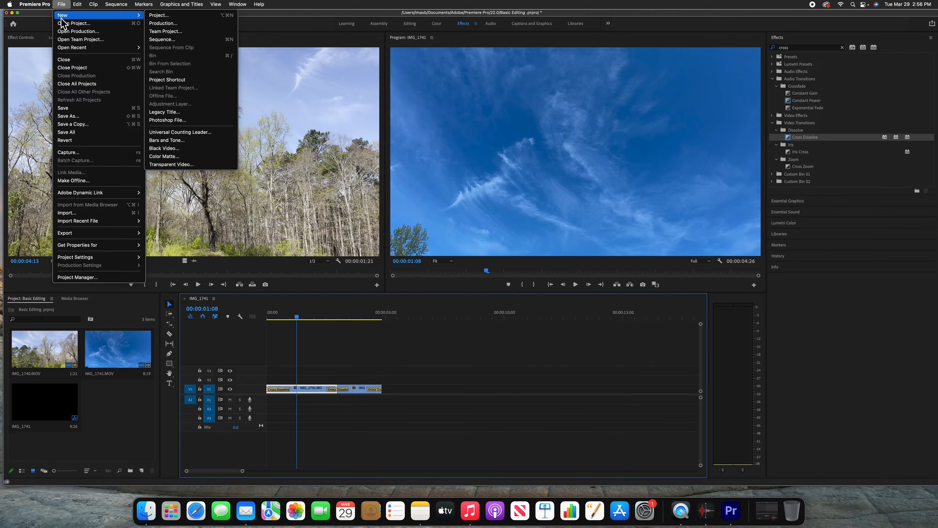
{"action": "left_click", "coordinate": [169, 112]}
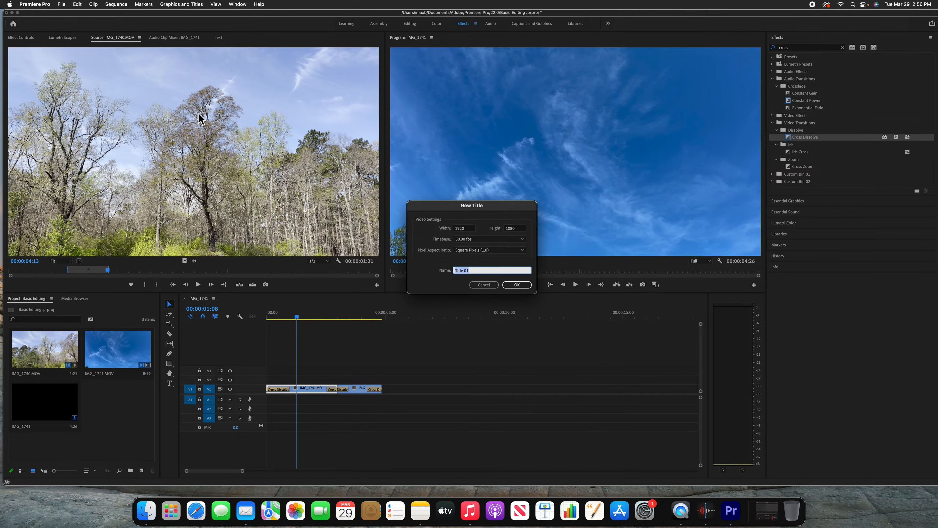
{"action": "left_click", "coordinate": [490, 286]}
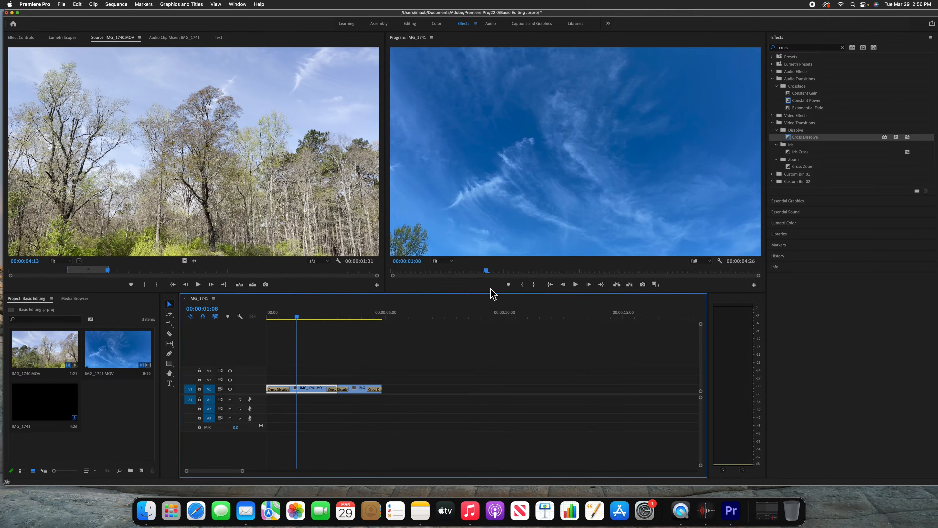
Step: Switch to the Captions and Graphics workspace and browse the Essential Graphics title templates
{"action": "left_click", "coordinate": [541, 23]}
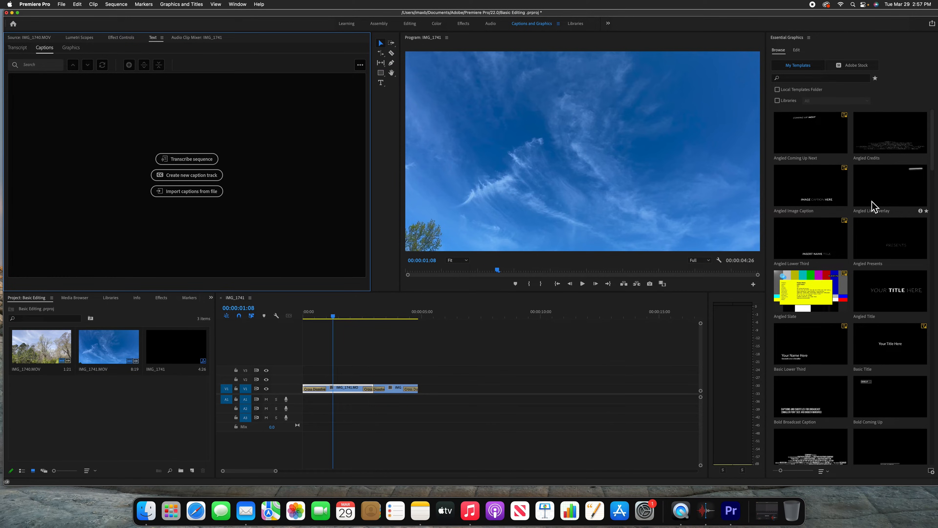
{"action": "scroll", "coordinate": [874, 203], "scroll_direction": "down", "scroll_amount": 10}
{"action": "mouse_move", "coordinate": [925, 193]}
{"action": "left_mouse_down"}
{"action": "mouse_move", "coordinate": [934, 201]}
{"action": "mouse_move", "coordinate": [934, 296]}
{"action": "mouse_move", "coordinate": [930, 198]}
{"action": "left_mouse_up"}
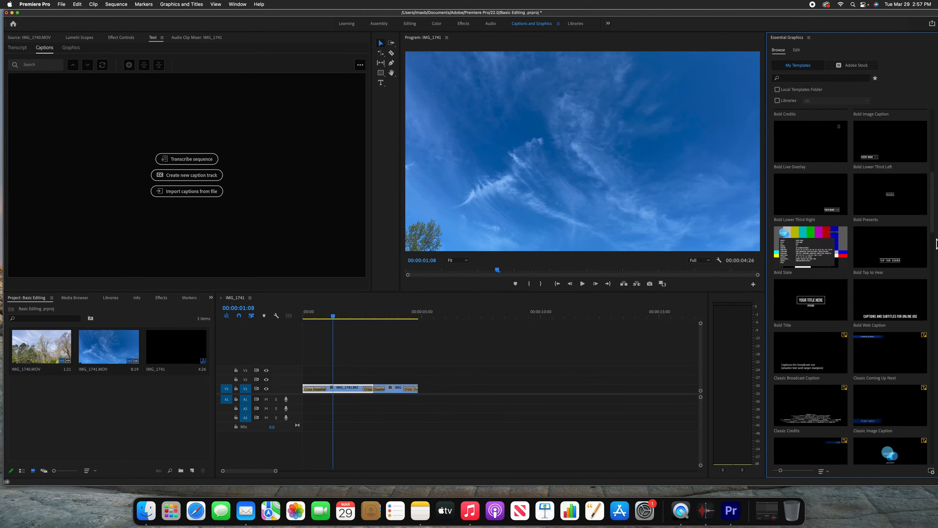
{"action": "scroll", "coordinate": [926, 222], "scroll_direction": "up", "scroll_amount": 3}
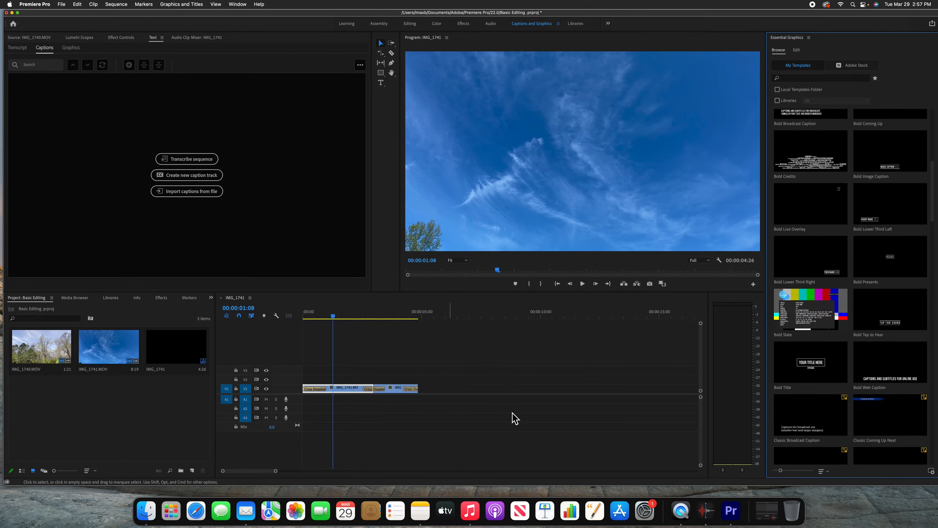
Step: Create a new legacy title with the default name and 1920 × 1080, 30 fps settings, accepting the titling tools notice
{"action": "left_click", "coordinate": [61, 4]}
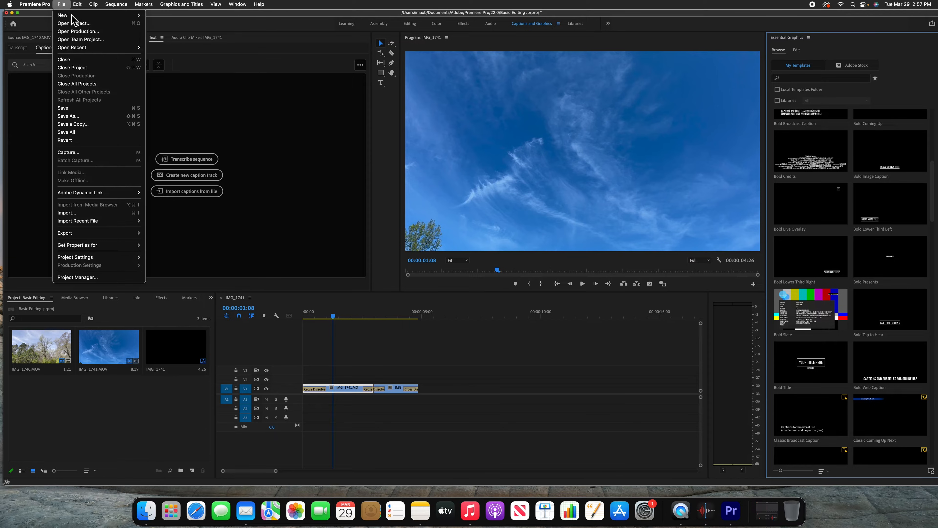
{"action": "mouse_move", "coordinate": [122, 15]}
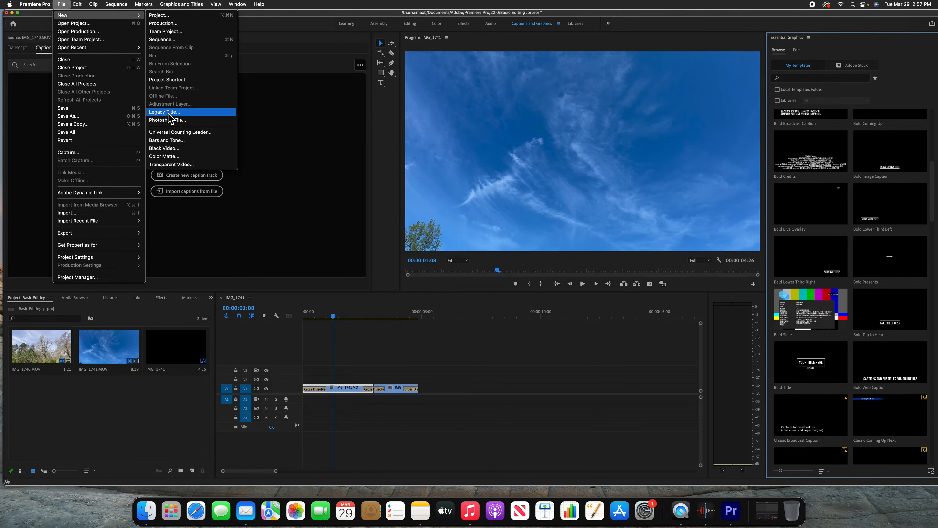
{"action": "mouse_move", "coordinate": [62, 15]}
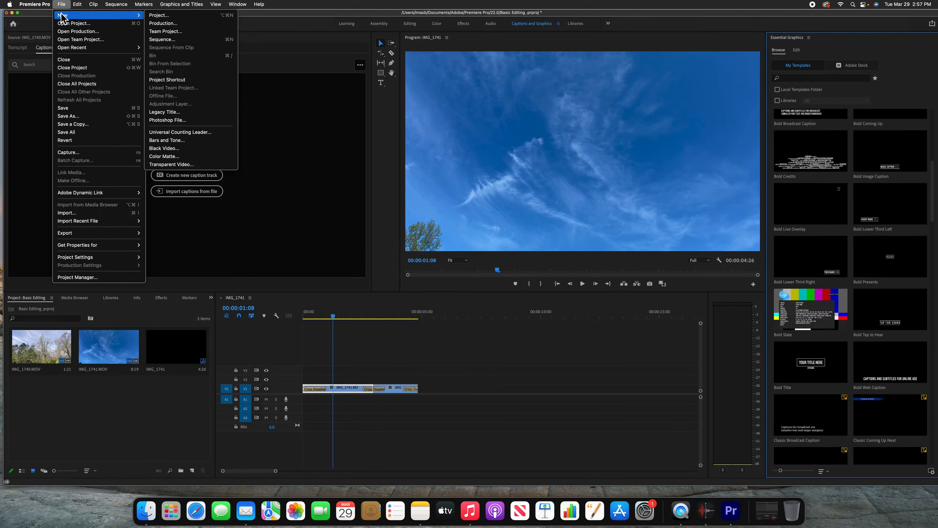
{"action": "left_click", "coordinate": [179, 117]}
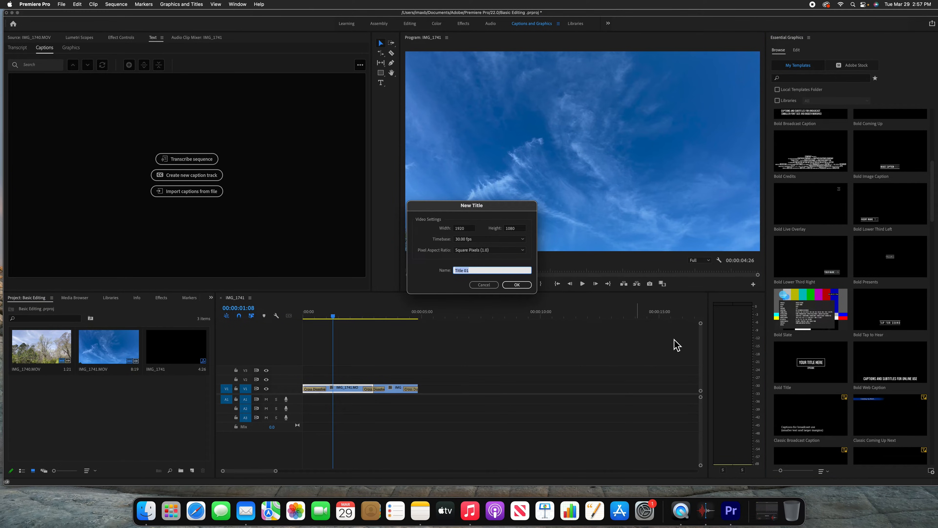
{"action": "left_click", "coordinate": [519, 285]}
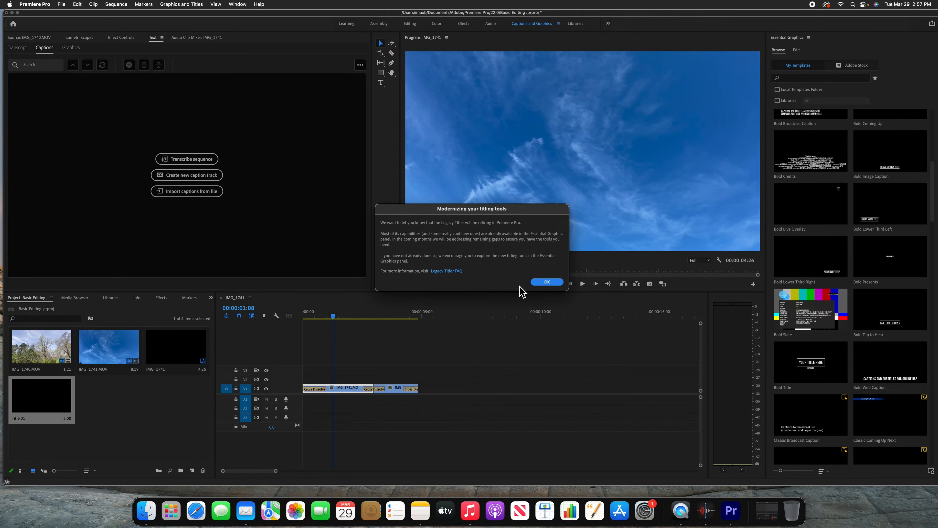
{"action": "left_click", "coordinate": [547, 282]}
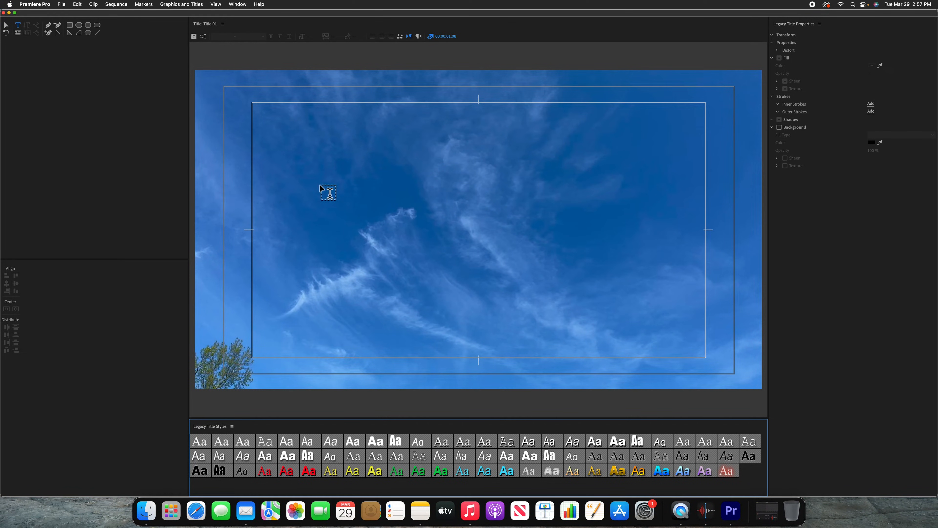
Step: Start a text line in the title and set its font to American Typewriter Bold, size 200
{"action": "left_click", "coordinate": [279, 235]}
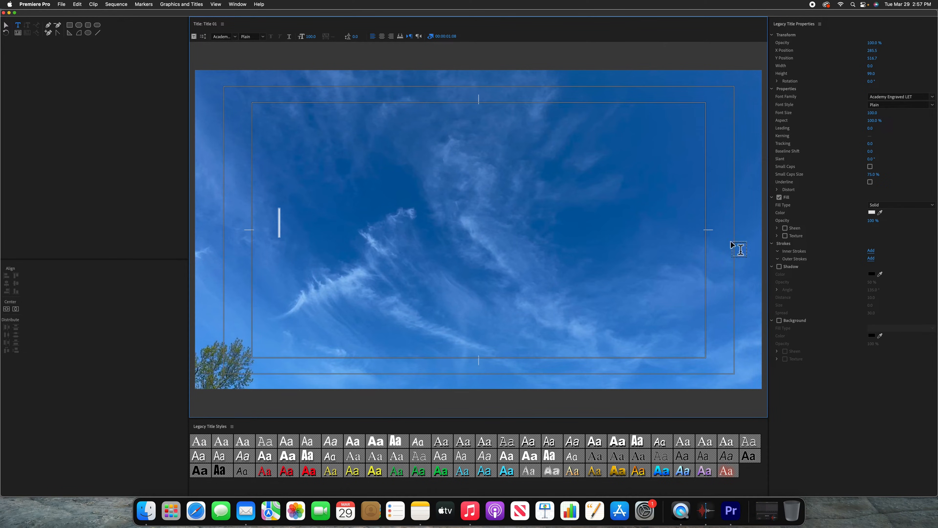
{"action": "left_click", "coordinate": [235, 37]}
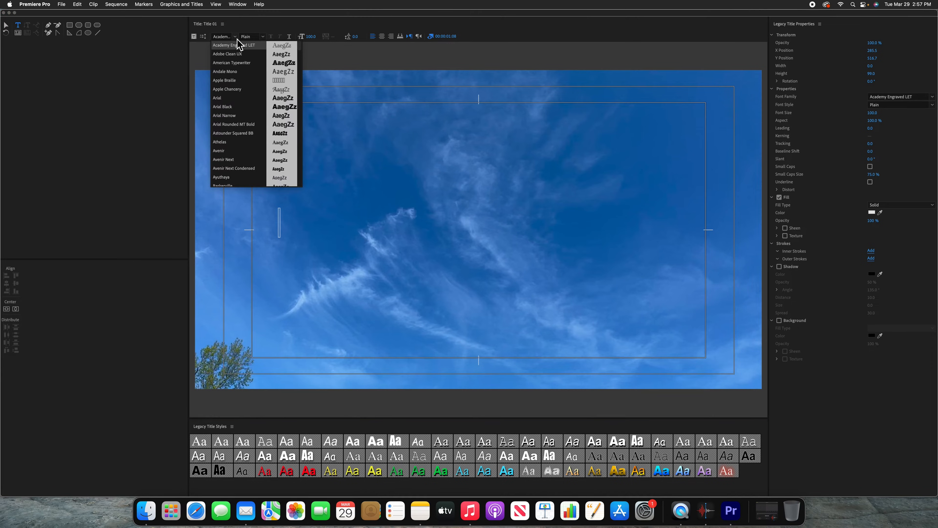
{"action": "left_click", "coordinate": [240, 66]}
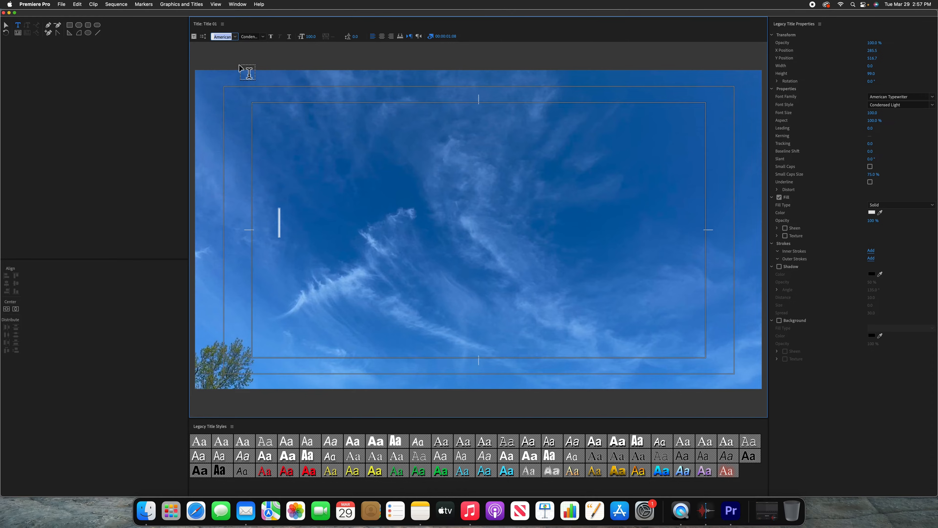
{"action": "left_click", "coordinate": [263, 36]}
{"action": "left_click", "coordinate": [259, 45]}
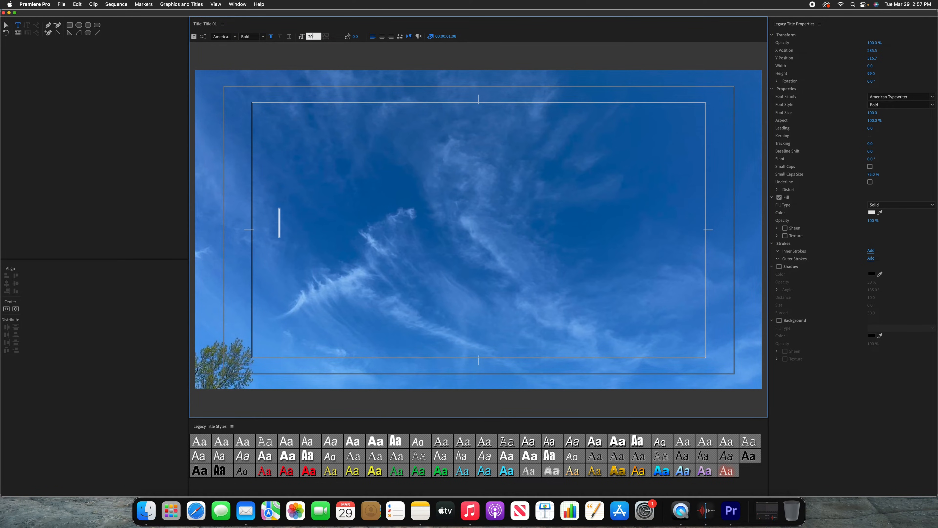
{"action": "key", "text": "Return"}
Step: Enter "Sky" as the title text and center it horizontally in the frame
{"action": "type", "text": "Sk"}
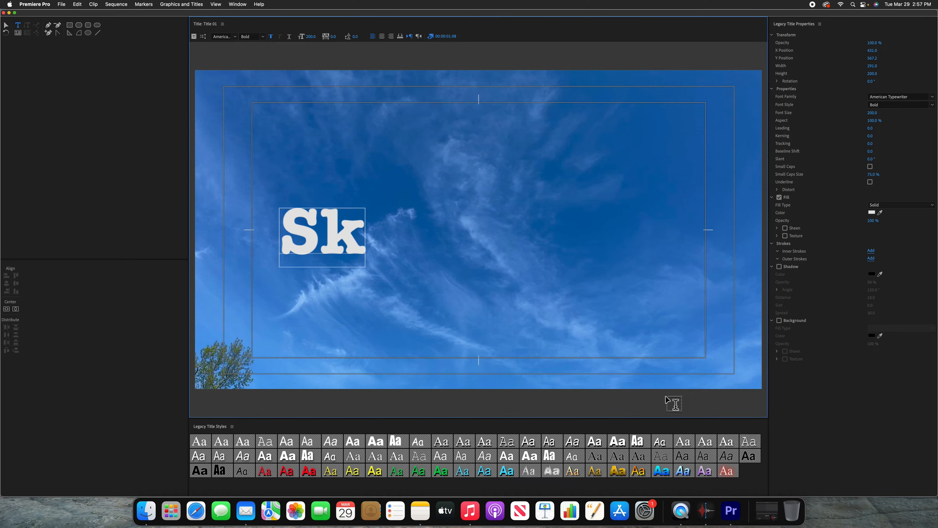
{"action": "type", "text": "y"}
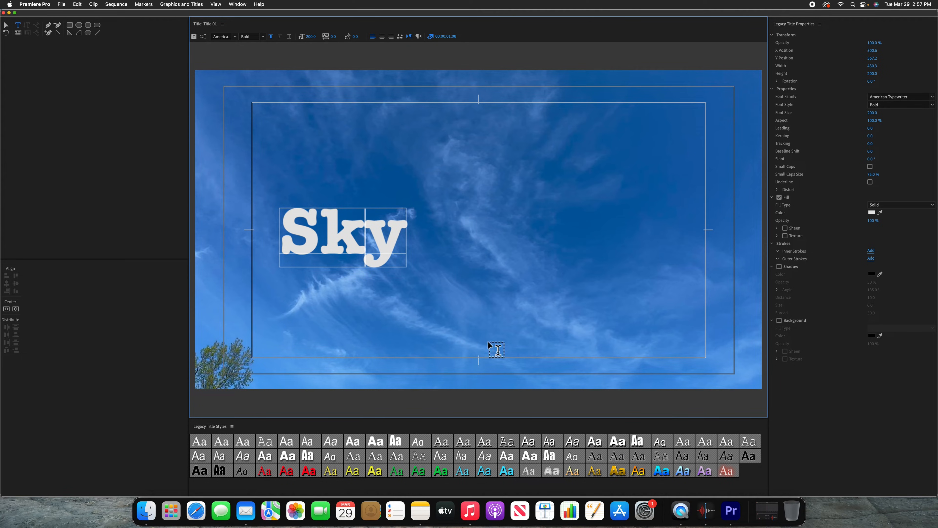
{"action": "left_click_drag", "start_coordinate": [282, 242], "coordinate": [405, 242]}
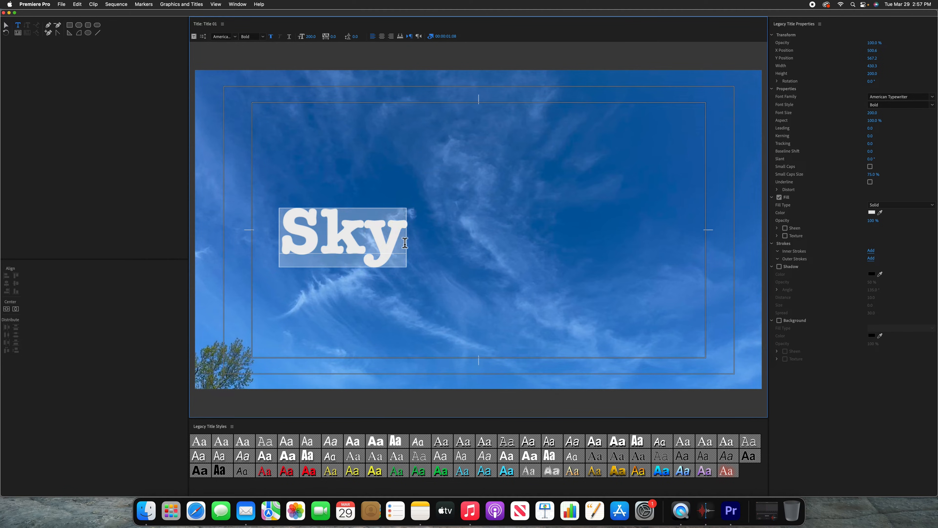
{"action": "left_click", "coordinate": [17, 310]}
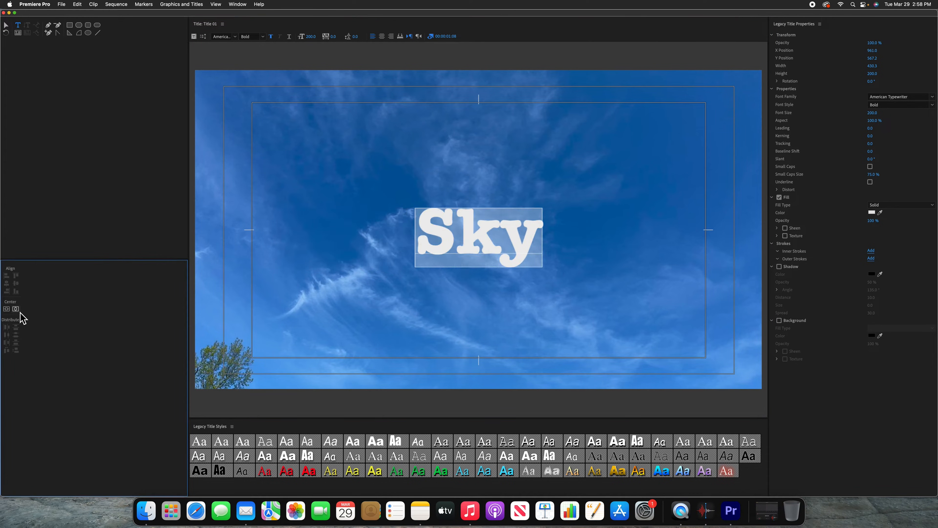
Step: Change the fill color of the "Sky" text to pure red
{"action": "left_click", "coordinate": [431, 244]}
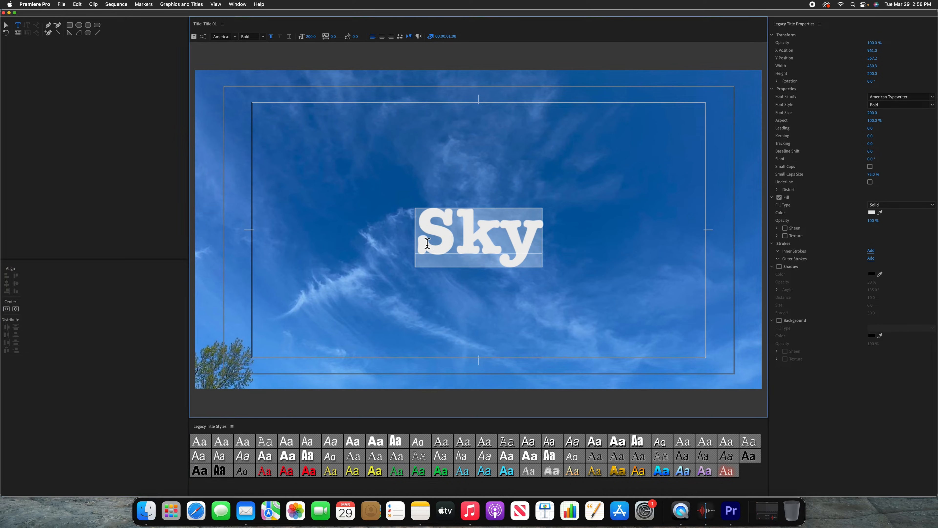
{"action": "left_click", "coordinate": [875, 215]}
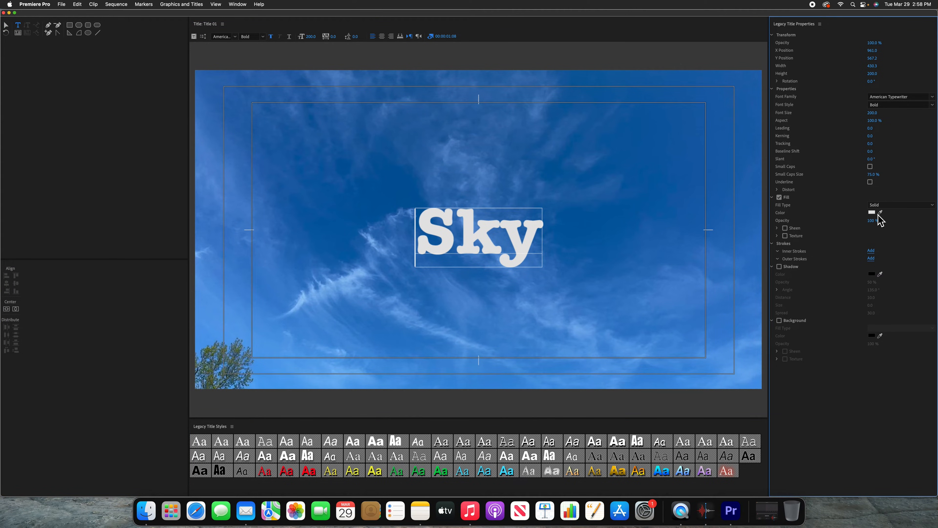
{"action": "left_click", "coordinate": [874, 213]}
{"action": "left_click_drag", "start_coordinate": [400, 235], "coordinate": [473, 297]}
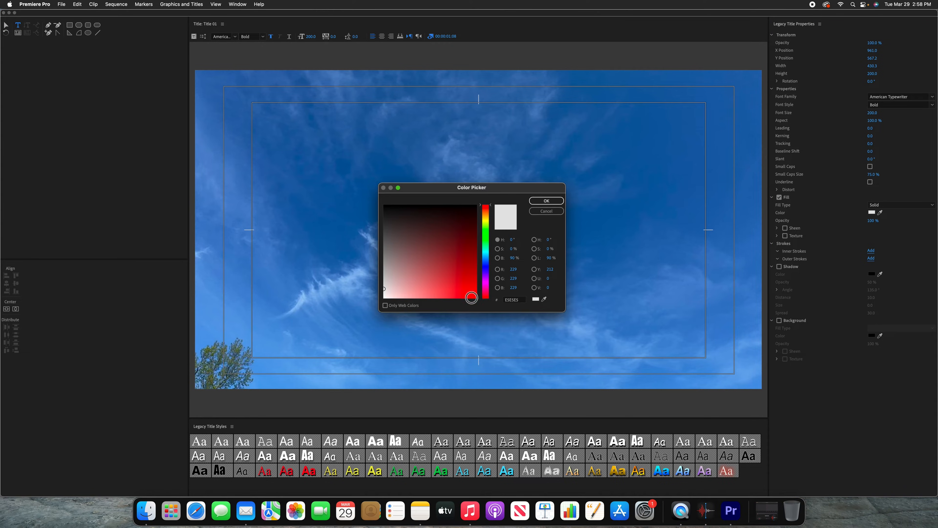
{"action": "left_click", "coordinate": [549, 202]}
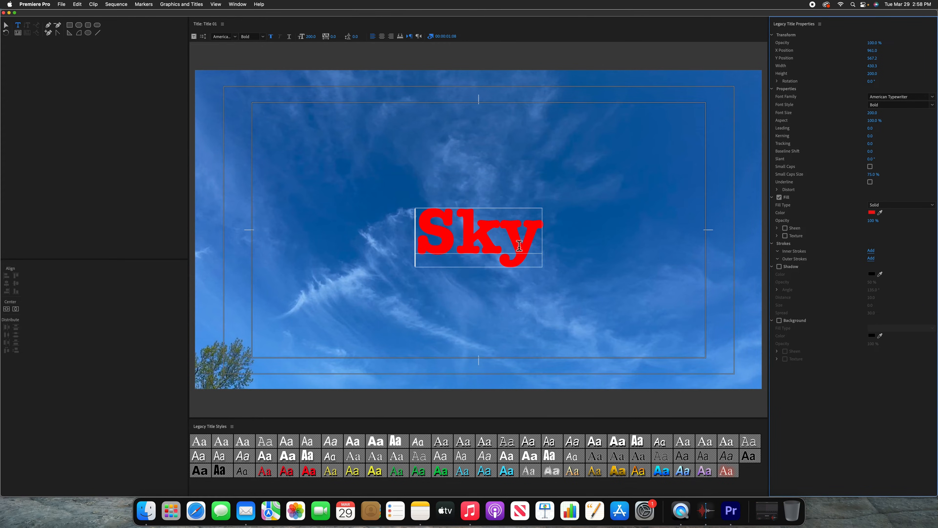
{"action": "left_click", "coordinate": [416, 243]}
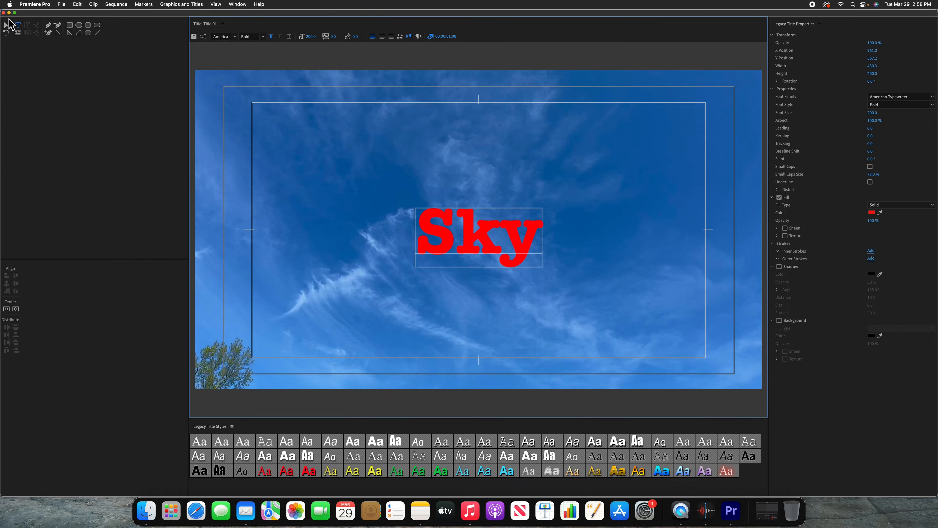
Step: Close the title editor, place Title 01 on track V3 starting at 00:00:01:08, and play the sequence briefly
{"action": "left_click", "coordinate": [4, 13]}
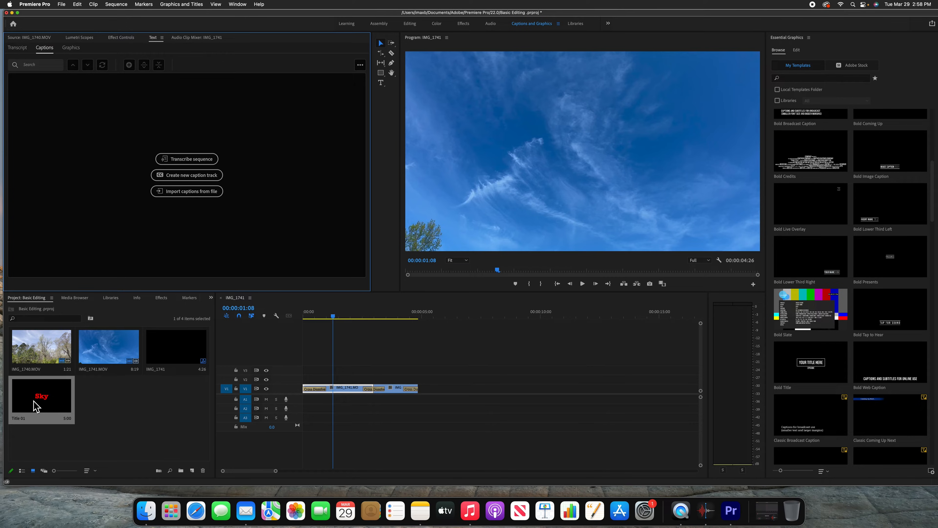
{"action": "left_click_drag", "start_coordinate": [36, 406], "coordinate": [334, 374]}
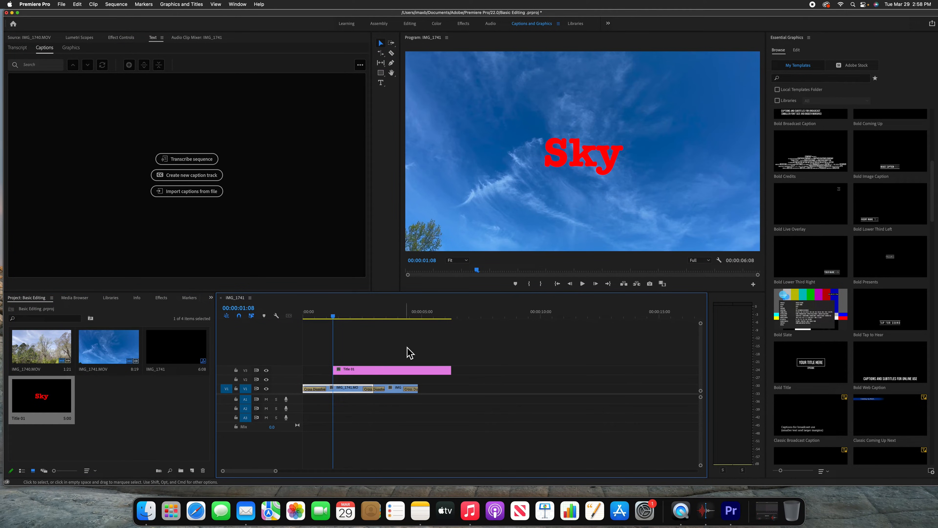
{"action": "key", "text": "space"}
{"action": "key", "text": "space"}
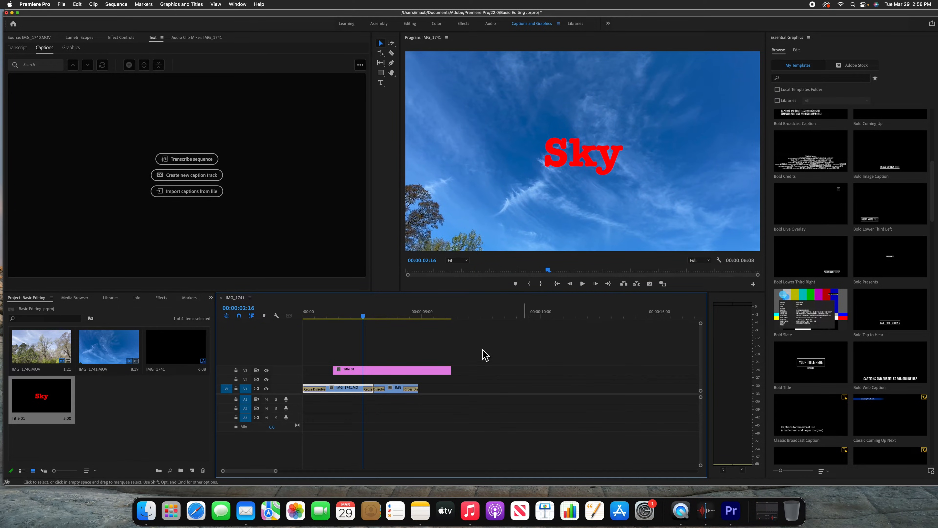
Step: Trim the Title 01 clip on V3 to end at 00:00:02:17 and extend its start back to about 00:00:01:00
{"action": "left_click", "coordinate": [363, 317]}
{"action": "mouse_move", "coordinate": [364, 314]}
{"action": "left_mouse_down"}
{"action": "mouse_move", "coordinate": [386, 319]}
{"action": "mouse_move", "coordinate": [364, 324]}
{"action": "mouse_move", "coordinate": [399, 323]}
{"action": "mouse_move", "coordinate": [365, 320]}
{"action": "left_mouse_up"}
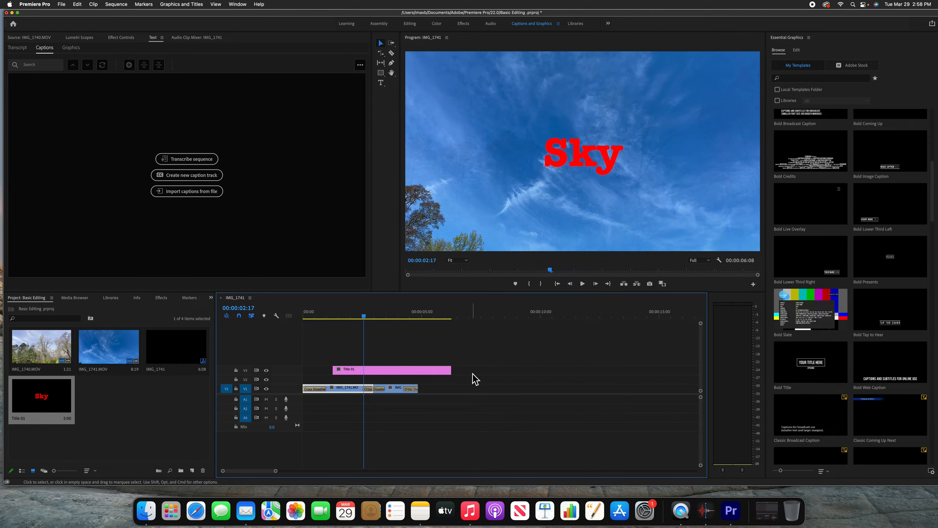
{"action": "left_click_drag", "start_coordinate": [451, 371], "coordinate": [364, 374]}
{"action": "left_click_drag", "start_coordinate": [365, 319], "coordinate": [327, 311]}
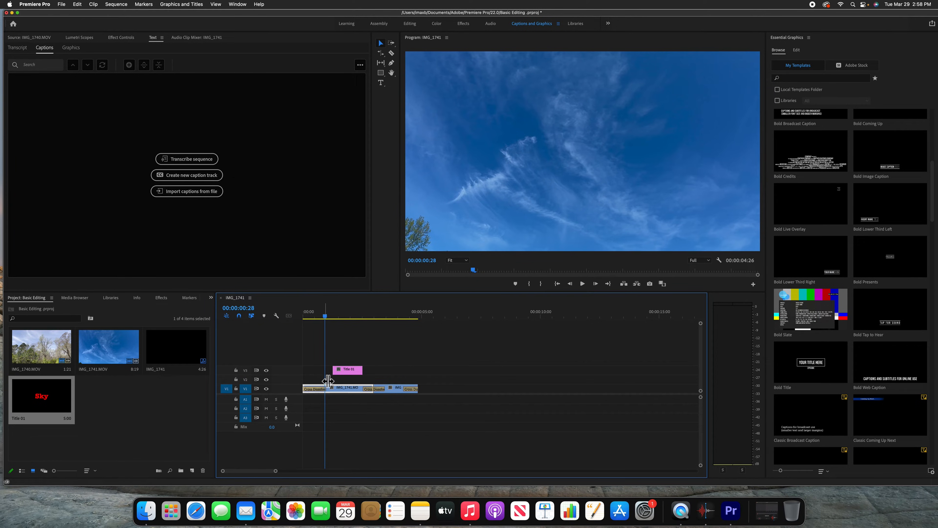
{"action": "left_click_drag", "start_coordinate": [333, 370], "coordinate": [334, 373]}
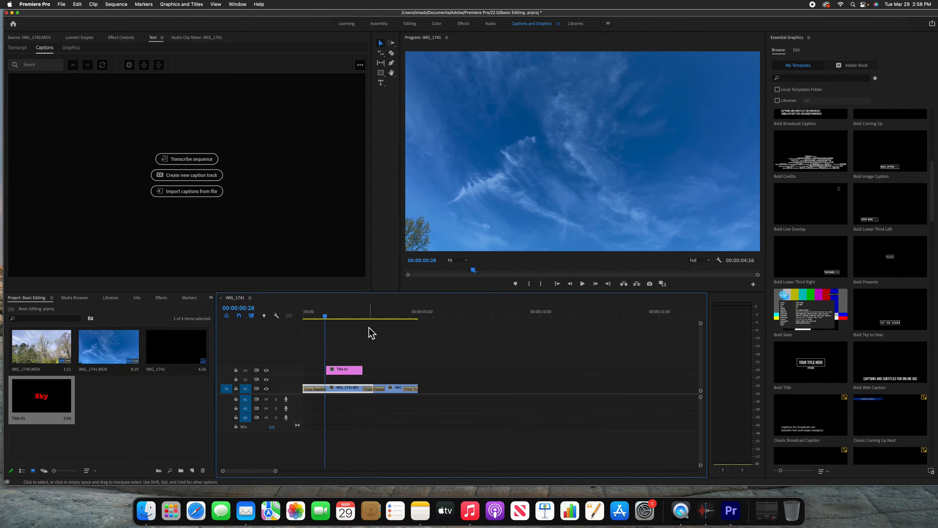
Step: Play the sequence through the trimmed title and return the playhead to the title's start
{"action": "left_click", "coordinate": [323, 316]}
{"action": "key", "text": "space"}
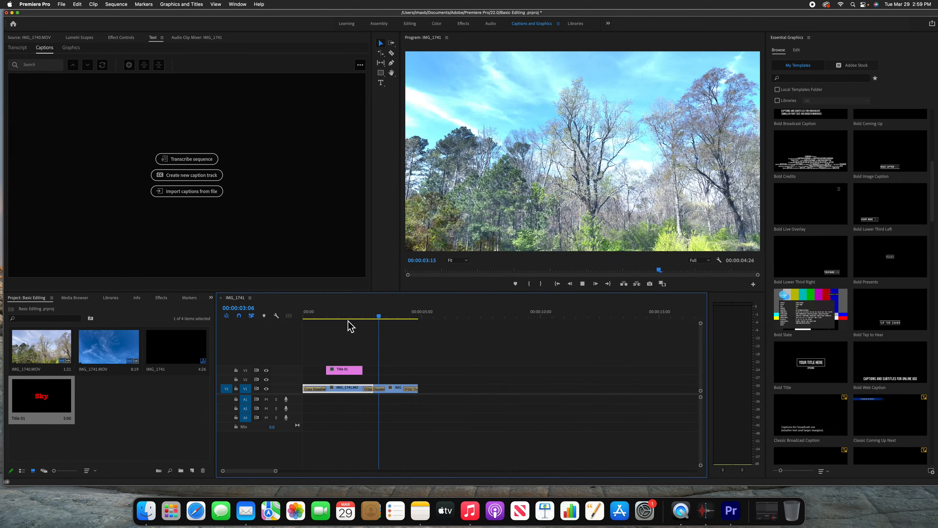
{"action": "left_click", "coordinate": [323, 330]}
{"action": "mouse_move", "coordinate": [323, 328]}
{"action": "left_mouse_down"}
{"action": "mouse_move", "coordinate": [374, 334]}
{"action": "mouse_move", "coordinate": [329, 339]}
{"action": "left_mouse_up"}
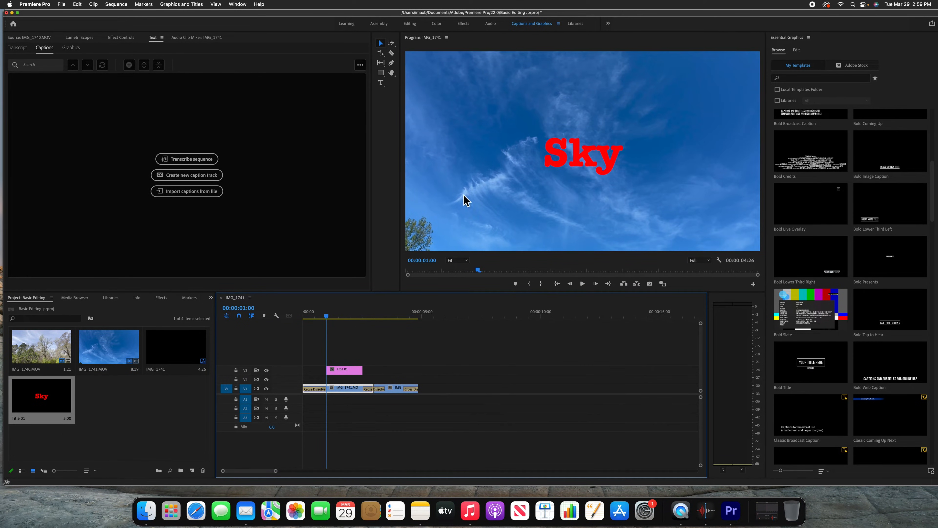
Step: Switch to the Effects workspace and apply Cross Dissolve to both the start and end of the Title 01 clip
{"action": "left_click", "coordinate": [464, 24]}
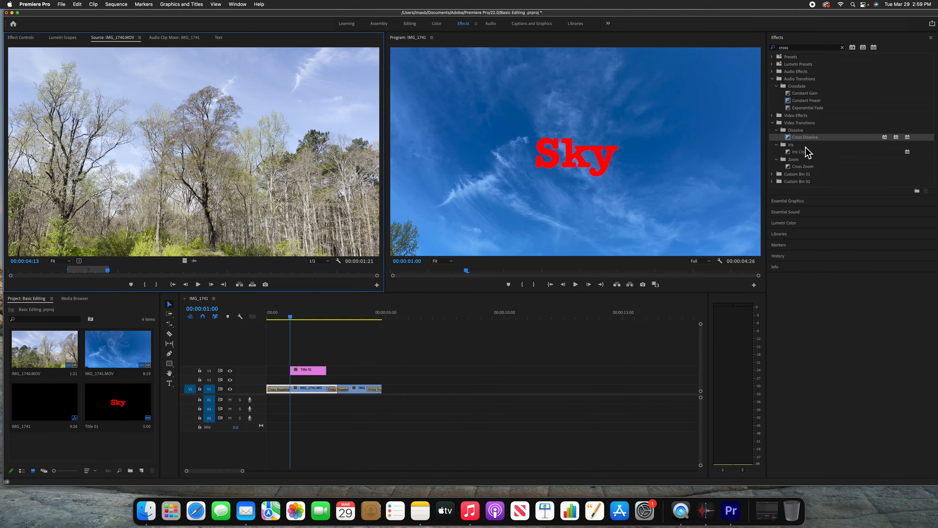
{"action": "left_click_drag", "start_coordinate": [799, 138], "coordinate": [298, 375]}
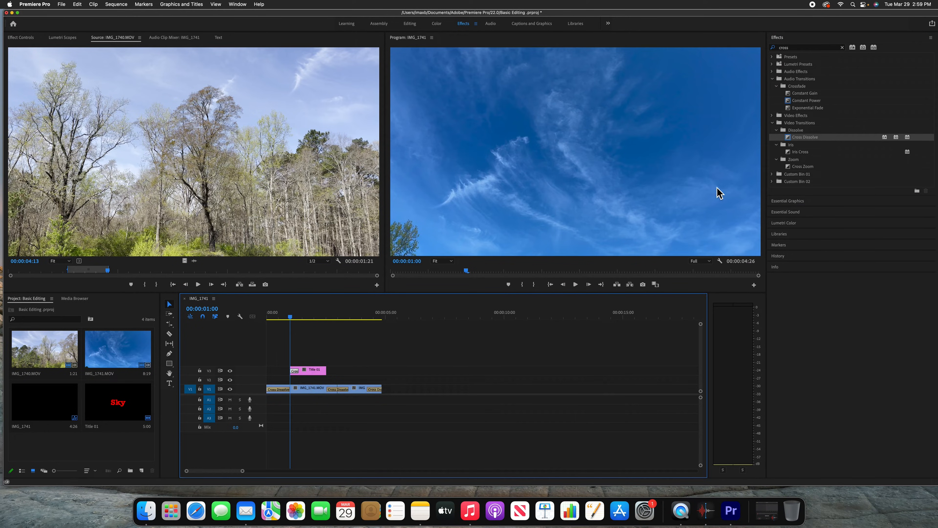
{"action": "left_click_drag", "start_coordinate": [805, 137], "coordinate": [320, 373]}
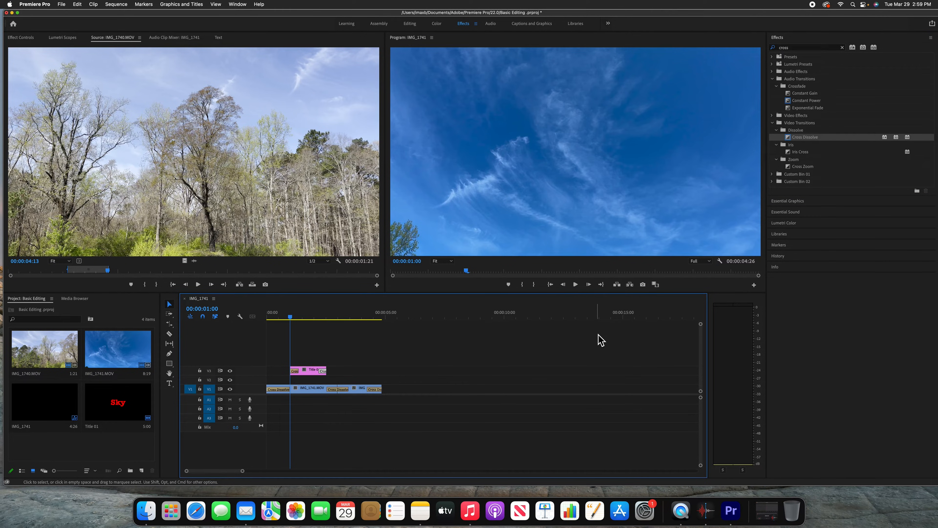
Step: Play the sequence from the beginning and scrub back over the title to check its fades
{"action": "key", "text": "Home"}
{"action": "key", "text": "space"}
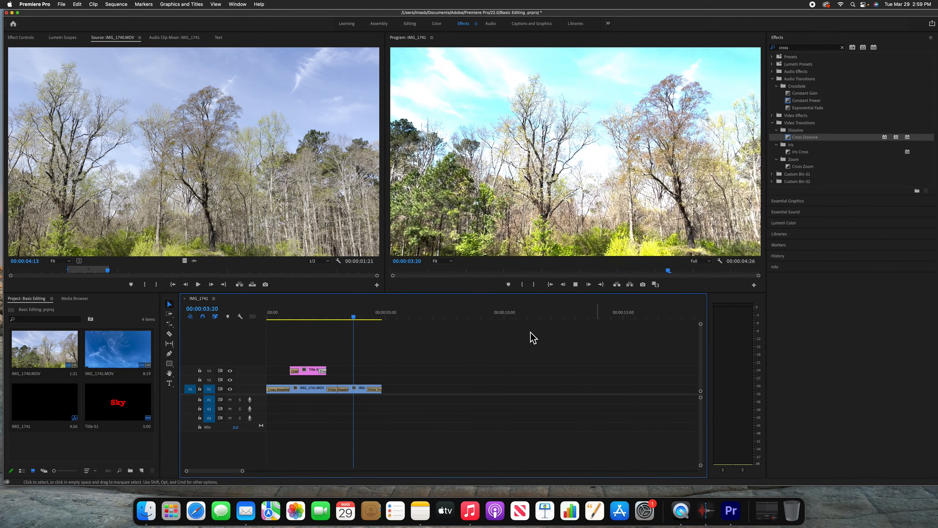
{"action": "key", "text": "space"}
{"action": "left_click_drag", "start_coordinate": [388, 313], "coordinate": [300, 335]}
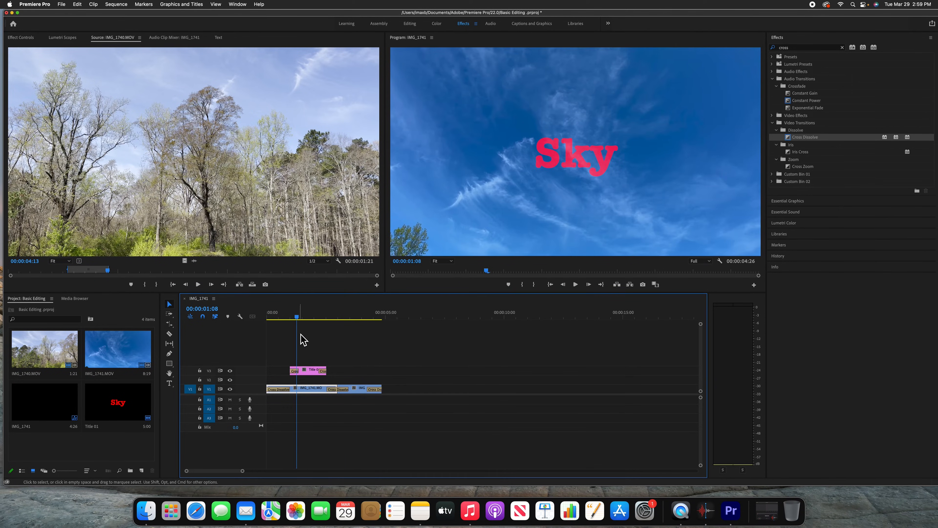
Step: Save the project and scrub the sequence forward to the second clip
{"action": "left_click", "coordinate": [62, 5]}
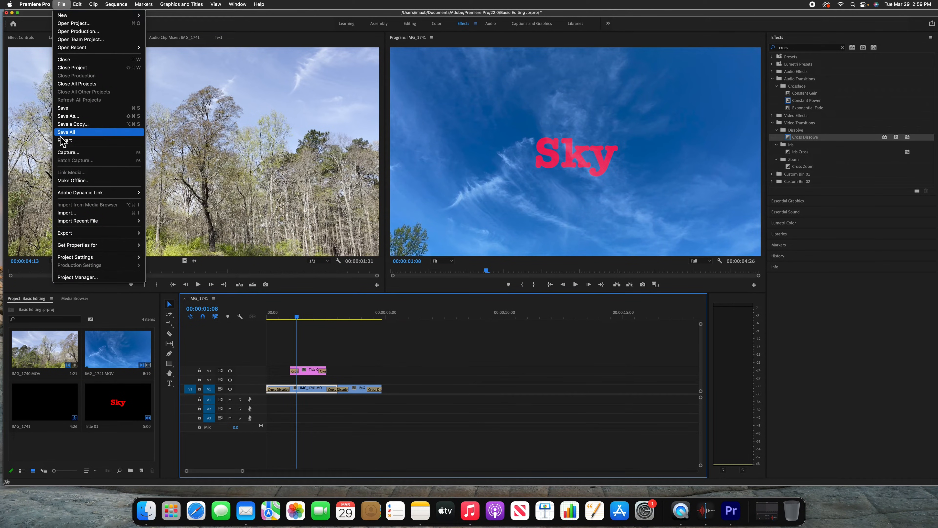
{"action": "left_click", "coordinate": [72, 108]}
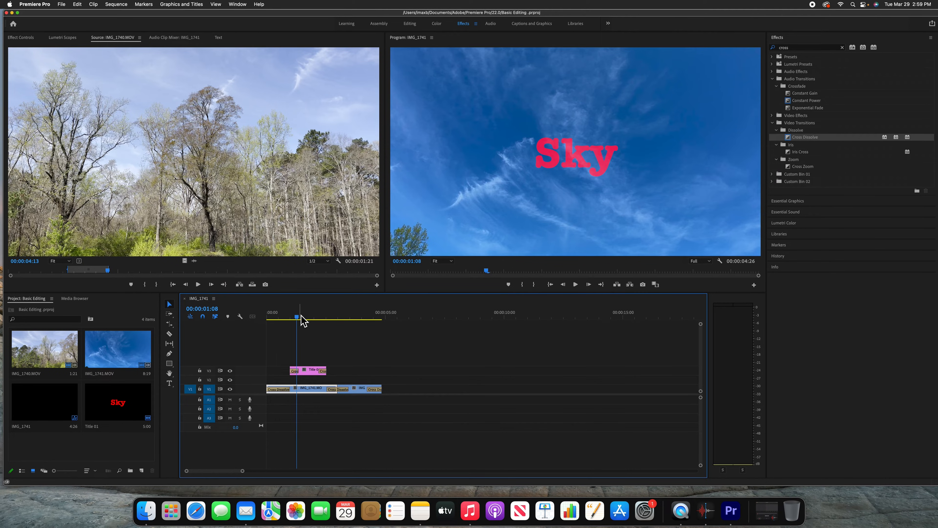
{"action": "left_click_drag", "start_coordinate": [299, 318], "coordinate": [366, 326]}
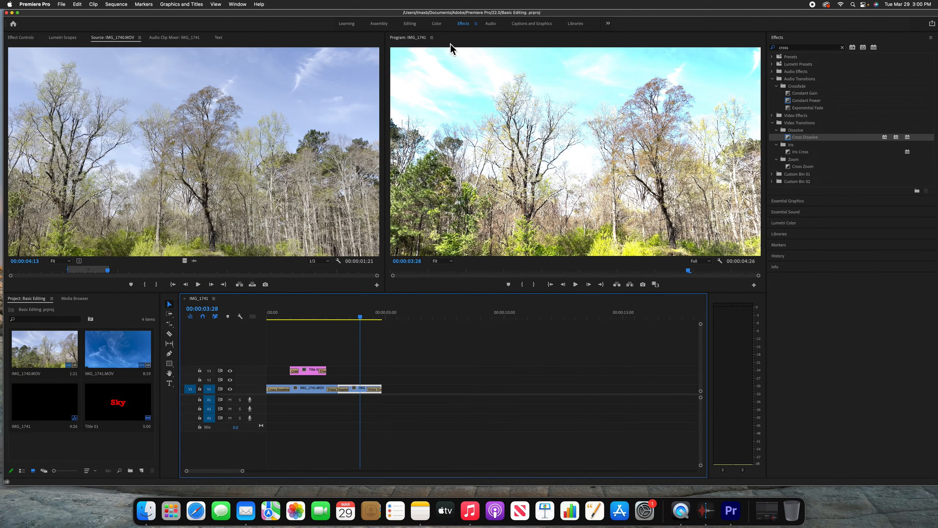
Step: Switch to the Color workspace and set the second clip's exposure to -0.8, contrast to 23.4, highlights to -21.3 and shadows to -27.4
{"action": "left_click", "coordinate": [436, 23]}
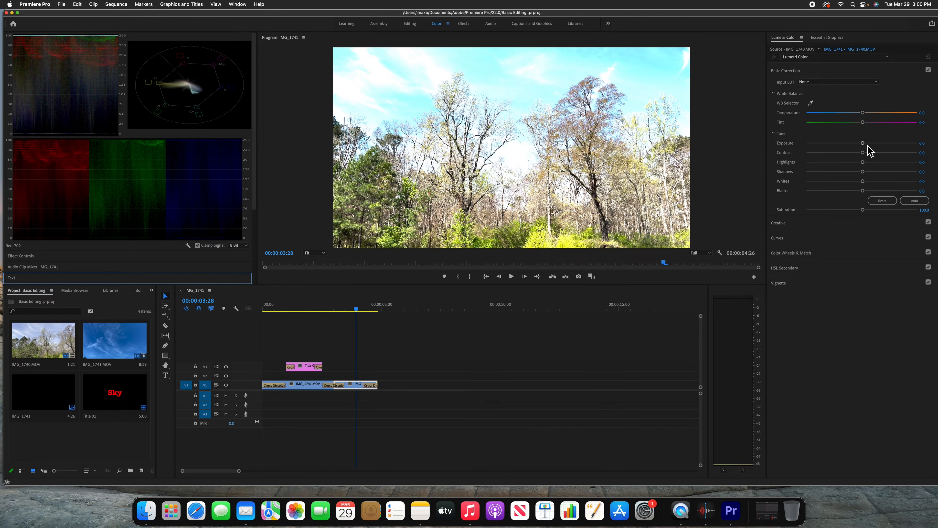
{"action": "left_click_drag", "start_coordinate": [865, 145], "coordinate": [854, 145]}
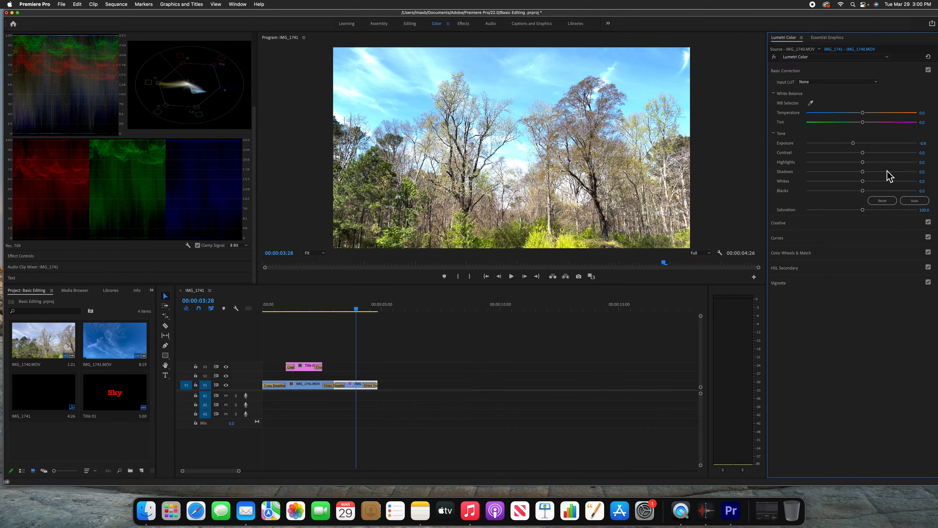
{"action": "left_click_drag", "start_coordinate": [865, 155], "coordinate": [870, 155]}
{"action": "left_click_drag", "start_coordinate": [863, 163], "coordinate": [855, 162]}
{"action": "left_click_drag", "start_coordinate": [865, 174], "coordinate": [858, 174]}
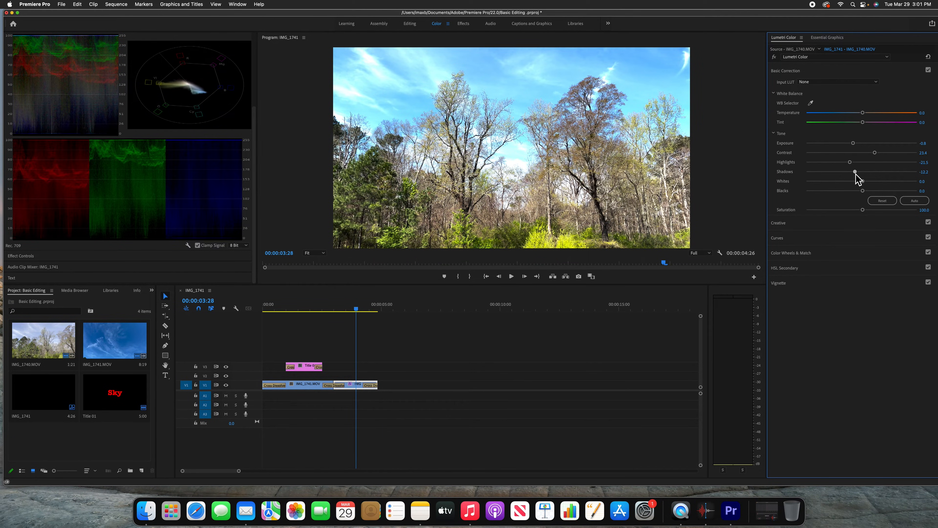
{"action": "mouse_move", "coordinate": [842, 173]}
{"action": "left_mouse_down"}
{"action": "mouse_move", "coordinate": [814, 174]}
{"action": "mouse_move", "coordinate": [850, 172]}
{"action": "left_mouse_up"}
Step: Lower the second clip's whites slightly, set its blacks to -11.6 and saturation to 110, and save the project
{"action": "left_click_drag", "start_coordinate": [862, 181], "coordinate": [857, 215]}
{"action": "left_click_drag", "start_coordinate": [862, 210], "coordinate": [872, 218]}
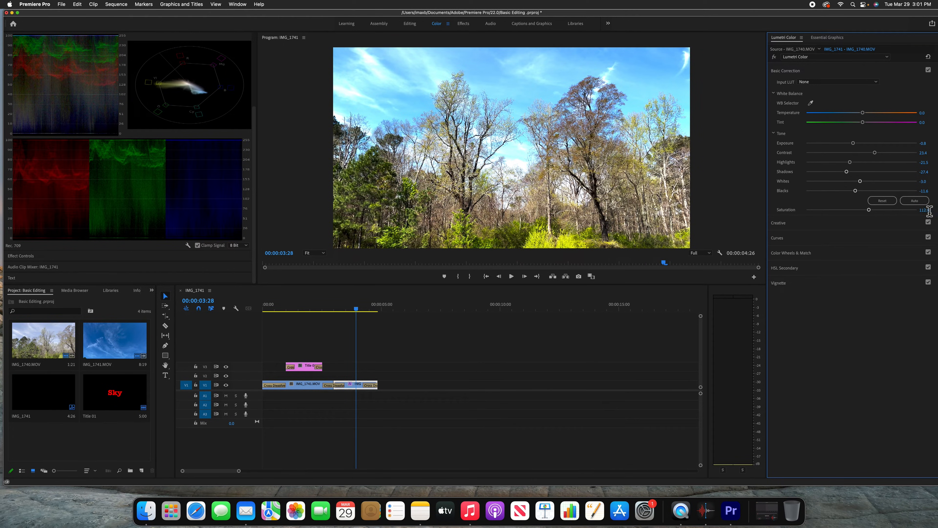
{"action": "left_click", "coordinate": [925, 211]}
{"action": "double_click", "coordinate": [869, 210]}
{"action": "left_click", "coordinate": [929, 211]}
{"action": "key", "text": "Return"}
{"action": "key", "text": "cmd+s"}
Step: Set the second clip's temperature to 9.6 and tint to -8.9, and compare the image with the Lumetri correction bypassed
{"action": "left_click_drag", "start_coordinate": [864, 114], "coordinate": [864, 116]}
{"action": "left_click_drag", "start_coordinate": [865, 119], "coordinate": [867, 119]}
{"action": "left_click_drag", "start_coordinate": [868, 115], "coordinate": [870, 116]}
{"action": "left_click_drag", "start_coordinate": [864, 122], "coordinate": [860, 124]}
{"action": "left_click", "coordinate": [775, 58]}
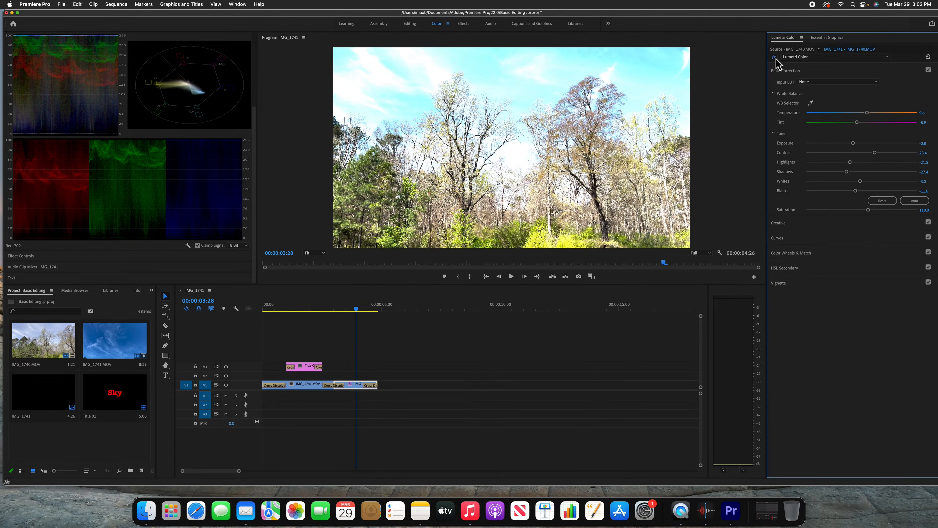
{"action": "left_click", "coordinate": [775, 58]}
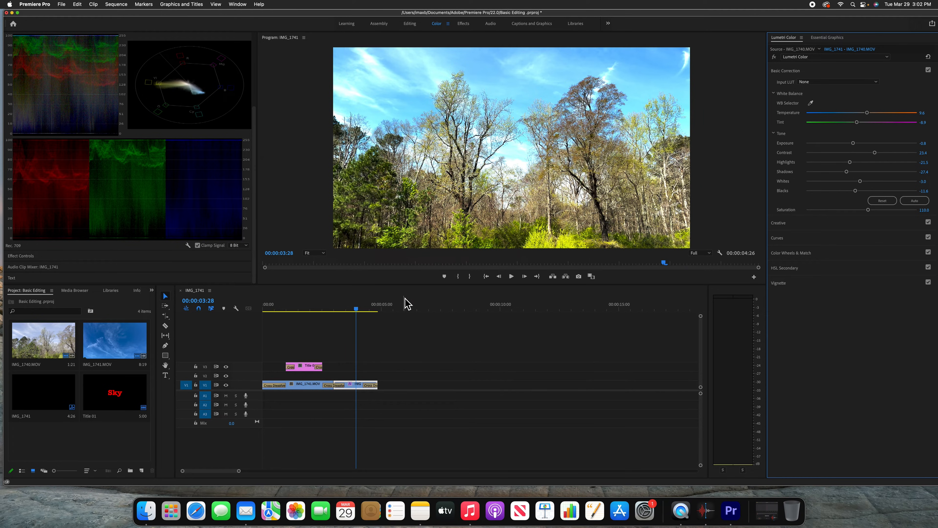
Step: Grade the sky clip with exposure 0.6, contrast 28.1, highlights and shadows -20.8, whites -8.9, blacks -17.5 and saturation 115, and compare it against the bypassed image
{"action": "left_click", "coordinate": [344, 308]}
{"action": "left_click", "coordinate": [307, 309]}
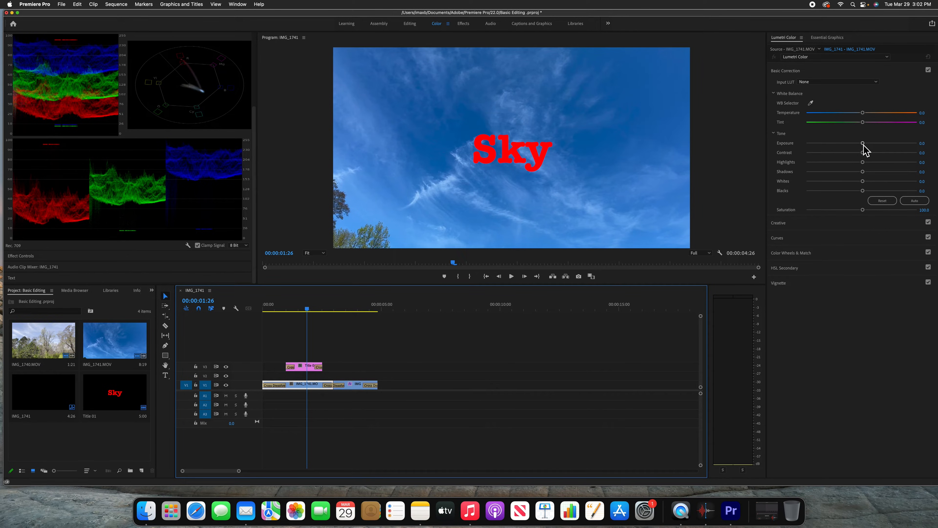
{"action": "left_click_drag", "start_coordinate": [863, 144], "coordinate": [858, 181]}
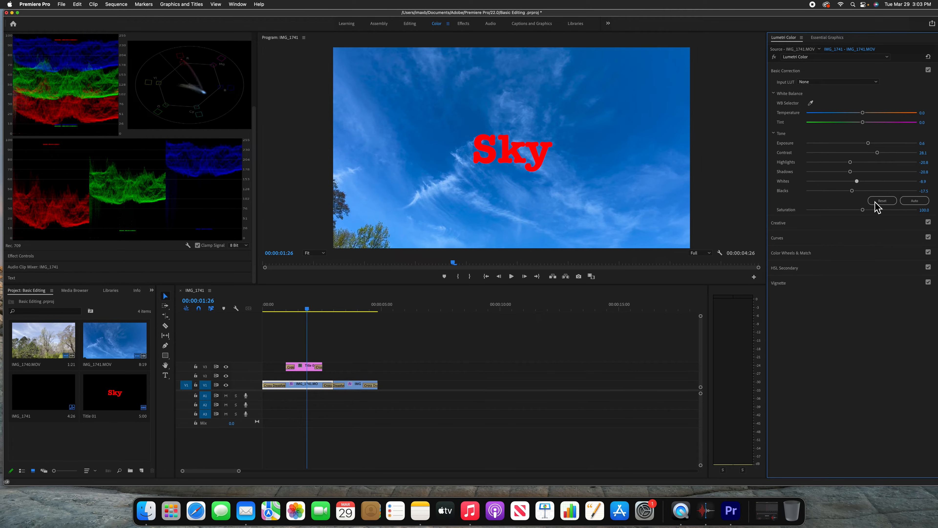
{"action": "left_click", "coordinate": [928, 210]}
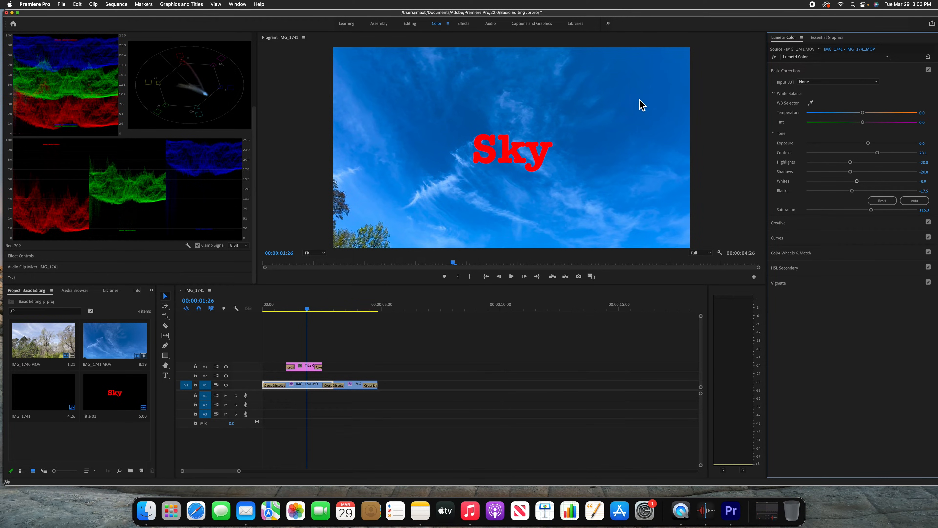
{"action": "left_click", "coordinate": [775, 57]}
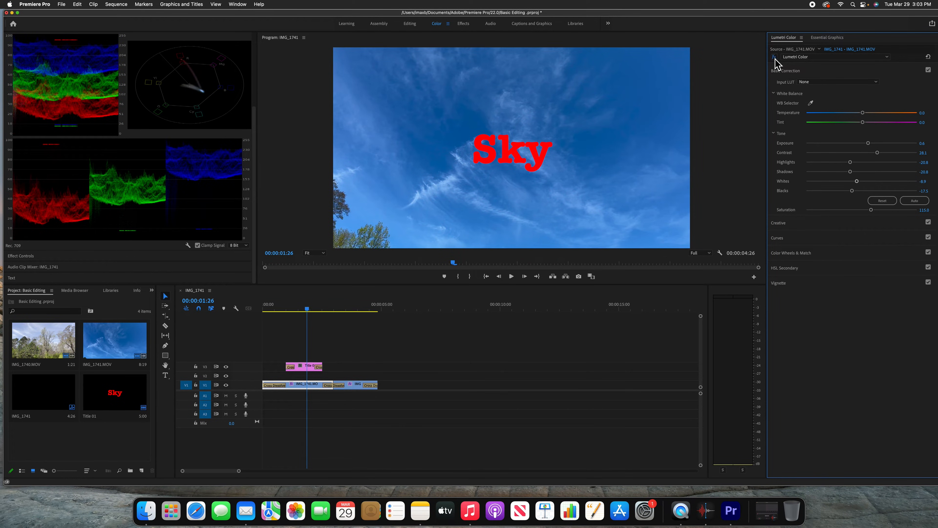
{"action": "left_click", "coordinate": [774, 58]}
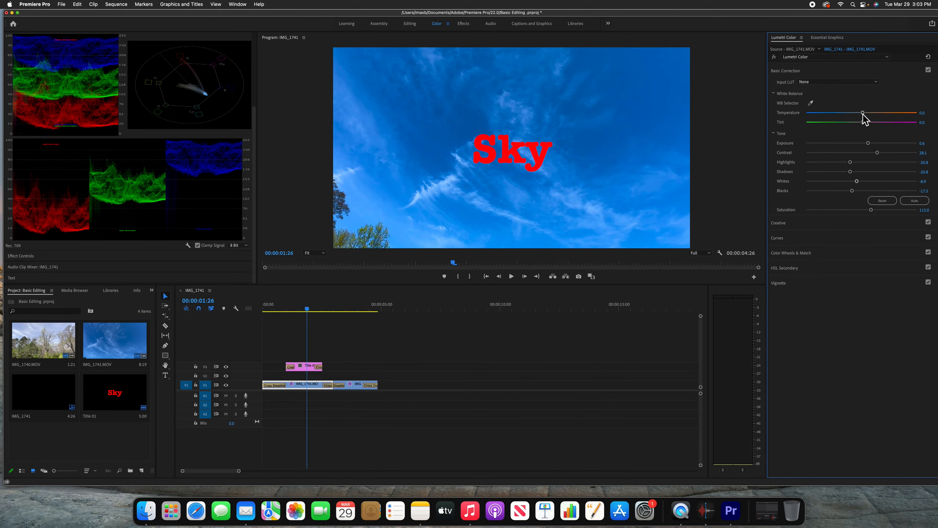
Step: Set the sky clip's temperature to 46.5, highlights to -25.4 and tint to -9.6, checking the grade against the bypassed image
{"action": "mouse_move", "coordinate": [864, 115]}
{"action": "left_mouse_down"}
{"action": "mouse_move", "coordinate": [846, 115]}
{"action": "mouse_move", "coordinate": [870, 115]}
{"action": "left_mouse_up"}
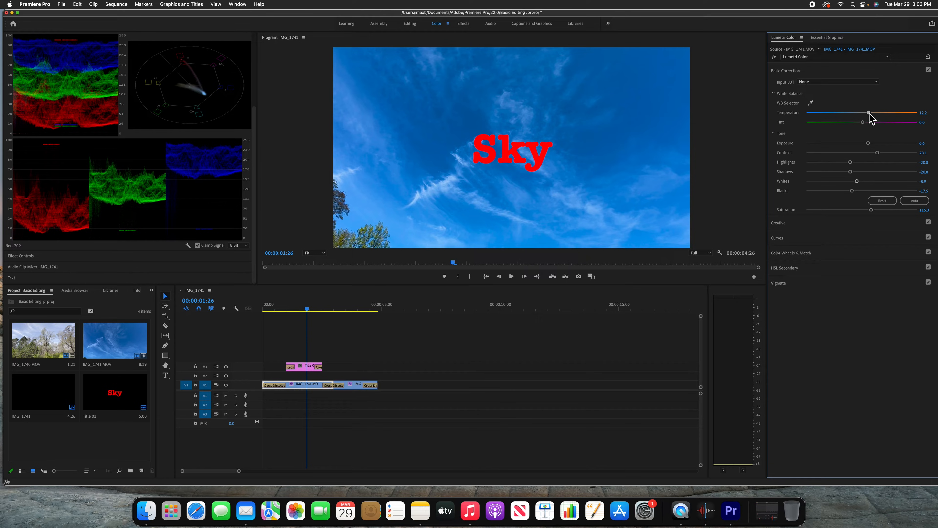
{"action": "left_click_drag", "start_coordinate": [870, 113], "coordinate": [889, 115]}
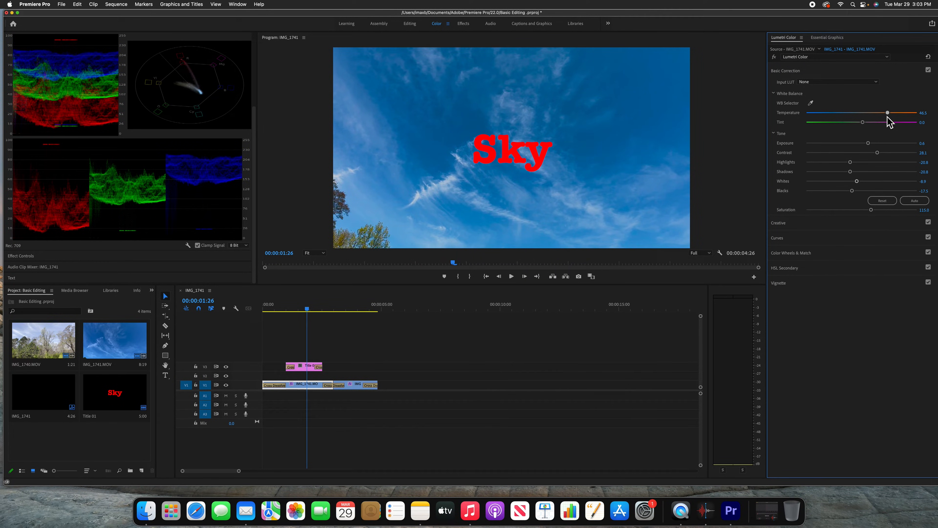
{"action": "left_click", "coordinate": [775, 57]}
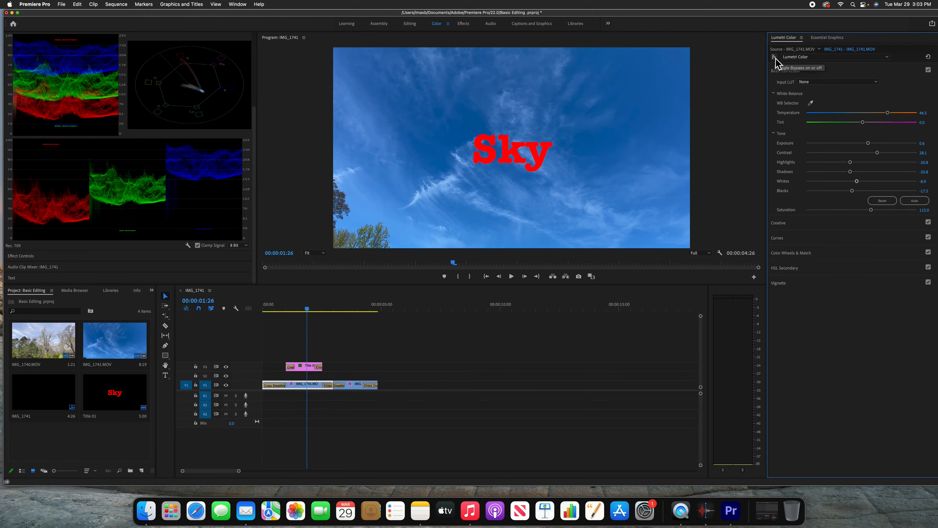
{"action": "left_click", "coordinate": [775, 57]}
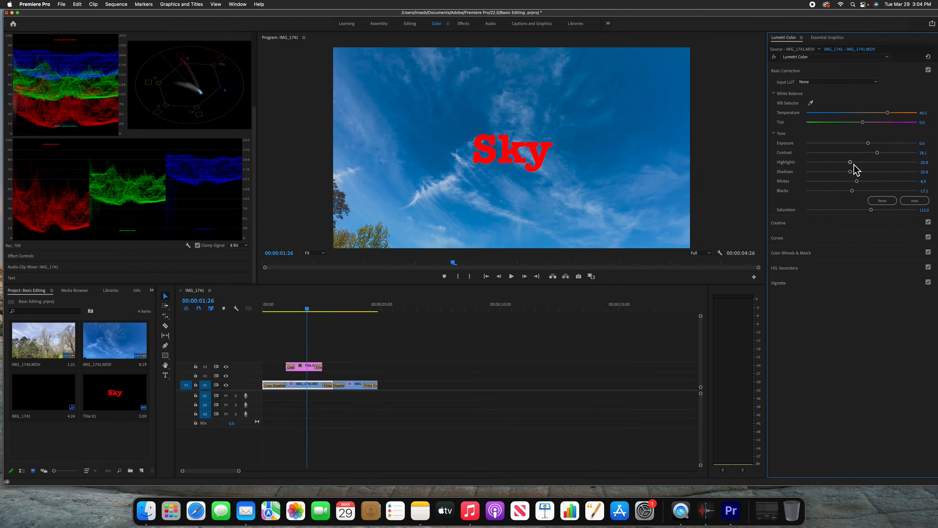
{"action": "left_click_drag", "start_coordinate": [854, 165], "coordinate": [849, 165]}
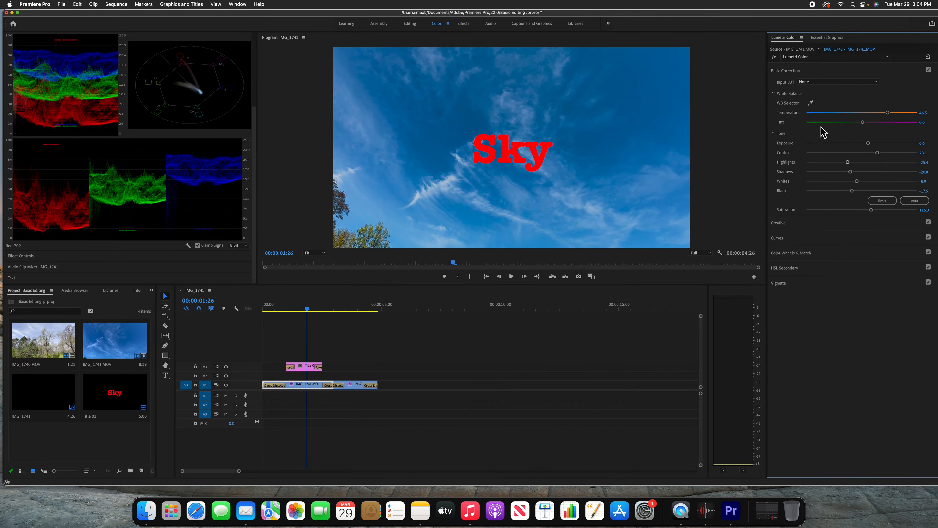
{"action": "mouse_move", "coordinate": [863, 124]}
{"action": "left_mouse_down"}
{"action": "mouse_move", "coordinate": [871, 126]}
{"action": "mouse_move", "coordinate": [857, 124]}
{"action": "left_mouse_up"}
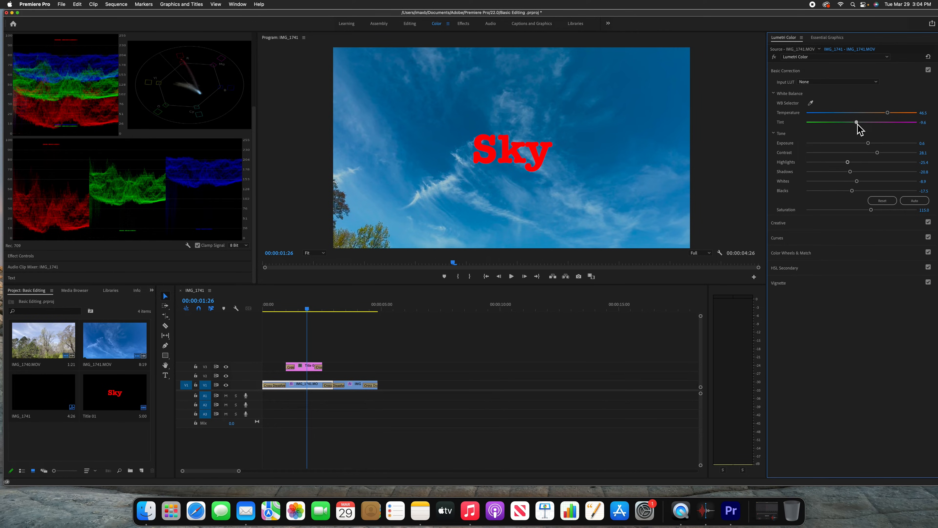
{"action": "mouse_move", "coordinate": [858, 125]}
{"action": "left_mouse_down"}
{"action": "mouse_move", "coordinate": [870, 127]}
{"action": "mouse_move", "coordinate": [858, 129]}
{"action": "left_mouse_up"}
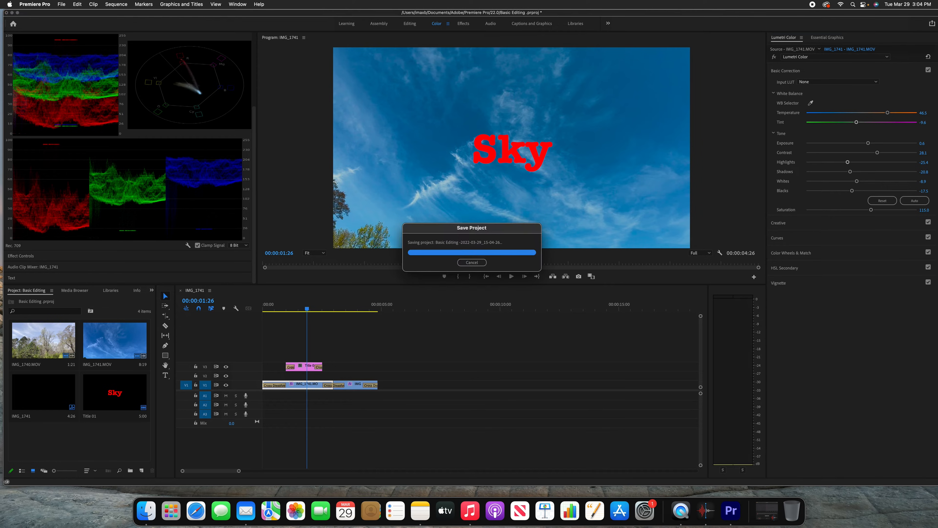
Step: Play the graded sequence from the beginning and scrub back over the dissolve between the clips to the title
{"action": "key", "text": "Home"}
{"action": "key", "text": "space"}
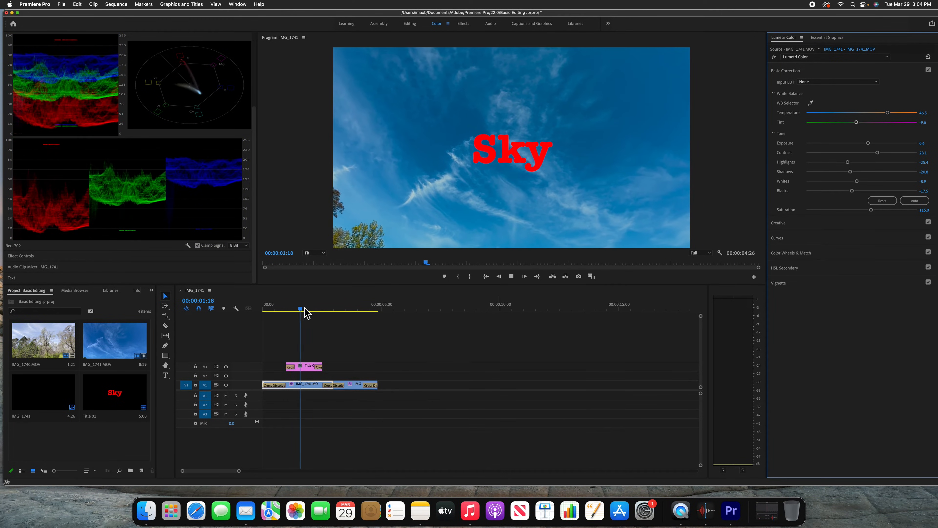
{"action": "key", "text": "space"}
{"action": "mouse_move", "coordinate": [337, 312]}
{"action": "left_mouse_down"}
{"action": "mouse_move", "coordinate": [356, 312]}
{"action": "mouse_move", "coordinate": [304, 325]}
{"action": "mouse_move", "coordinate": [331, 324]}
{"action": "left_mouse_up"}
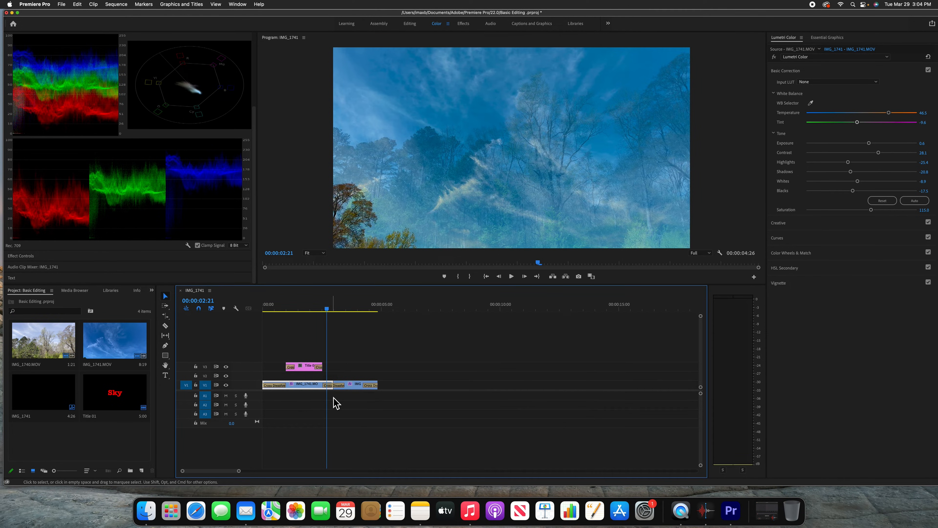
{"action": "left_click_drag", "start_coordinate": [327, 309], "coordinate": [307, 313]}
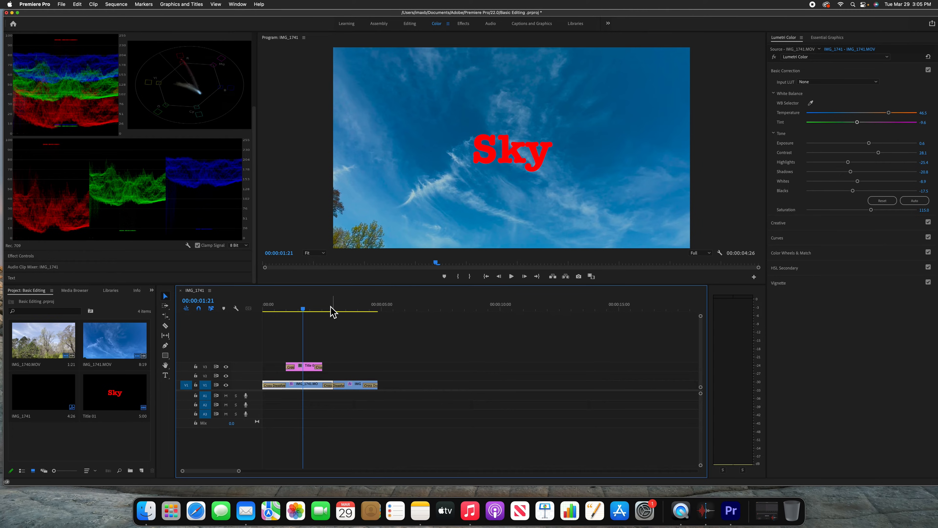
{"action": "left_click", "coordinate": [103, 306]}
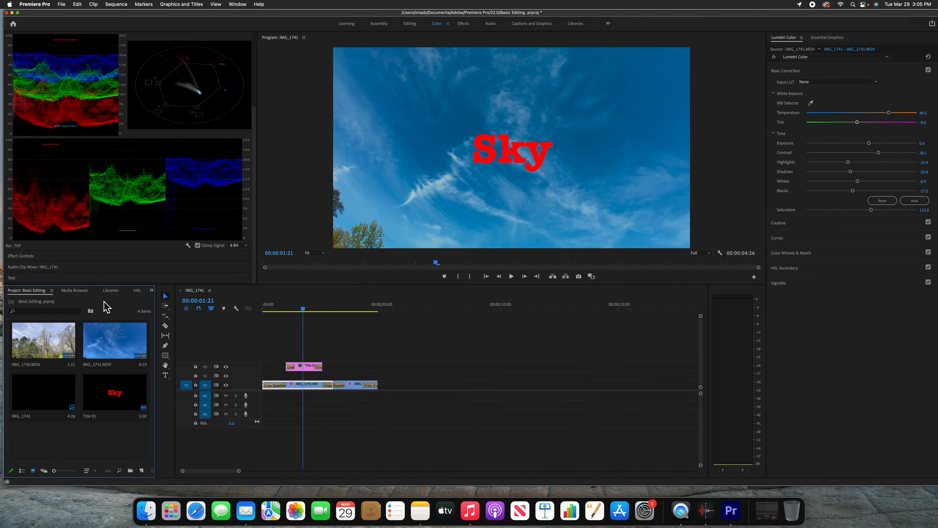
{"action": "left_click", "coordinate": [62, 4]}
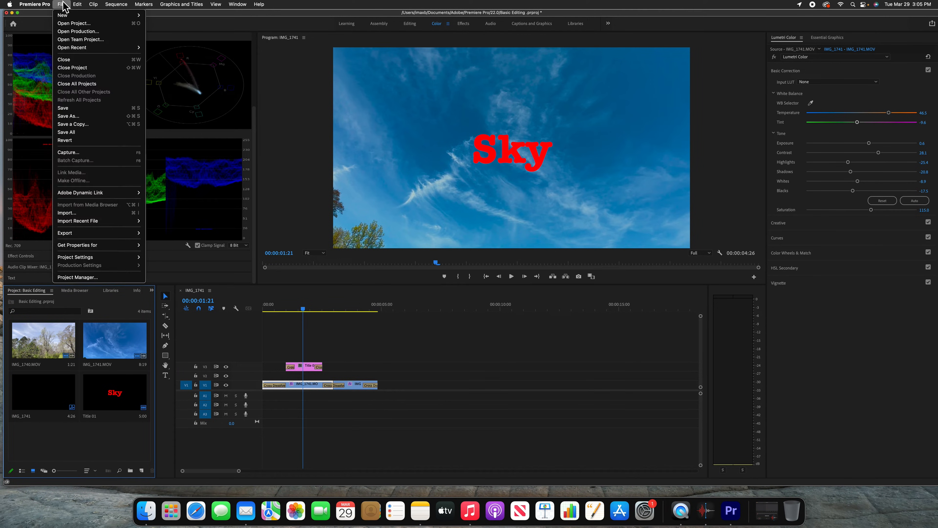
{"action": "mouse_move", "coordinate": [137, 238]}
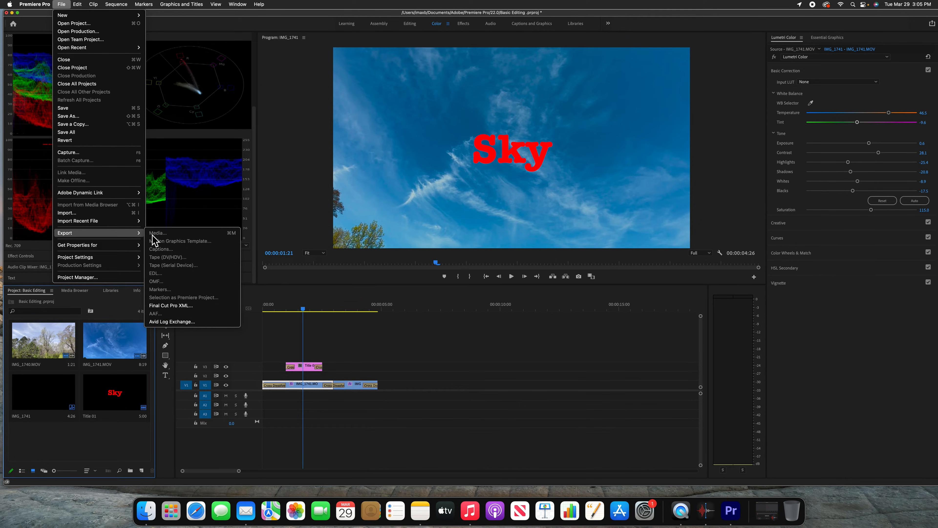
{"action": "left_click", "coordinate": [440, 299]}
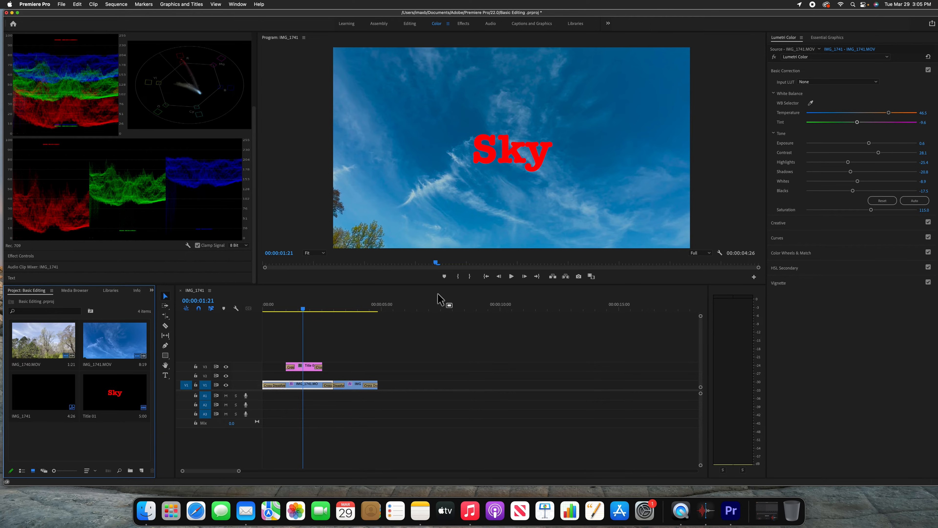
Step: Open the media export settings for the sequence and close them without exporting
{"action": "left_click", "coordinate": [413, 290]}
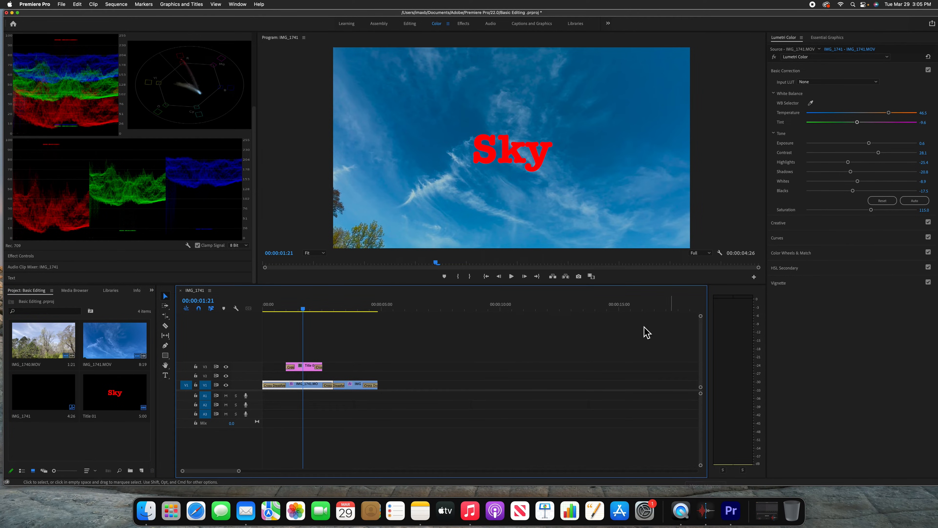
{"action": "left_click", "coordinate": [62, 4]}
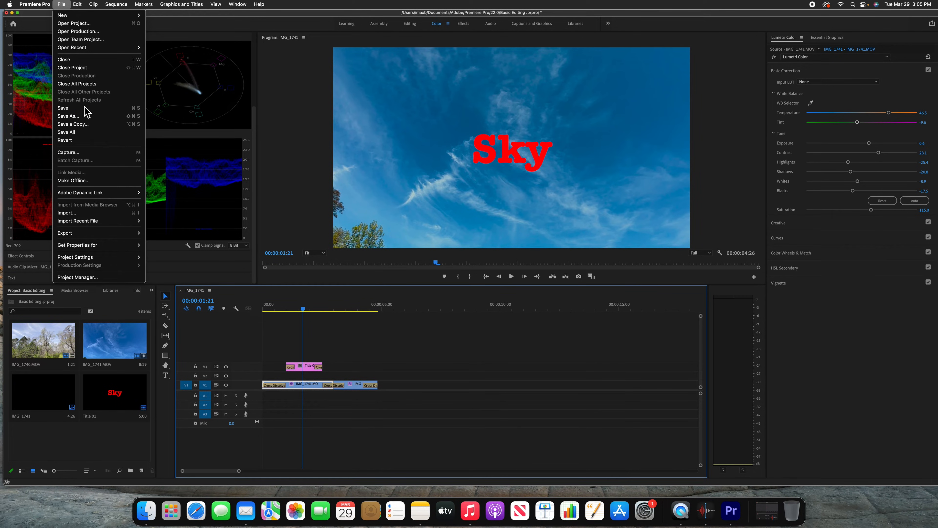
{"action": "mouse_move", "coordinate": [86, 234]}
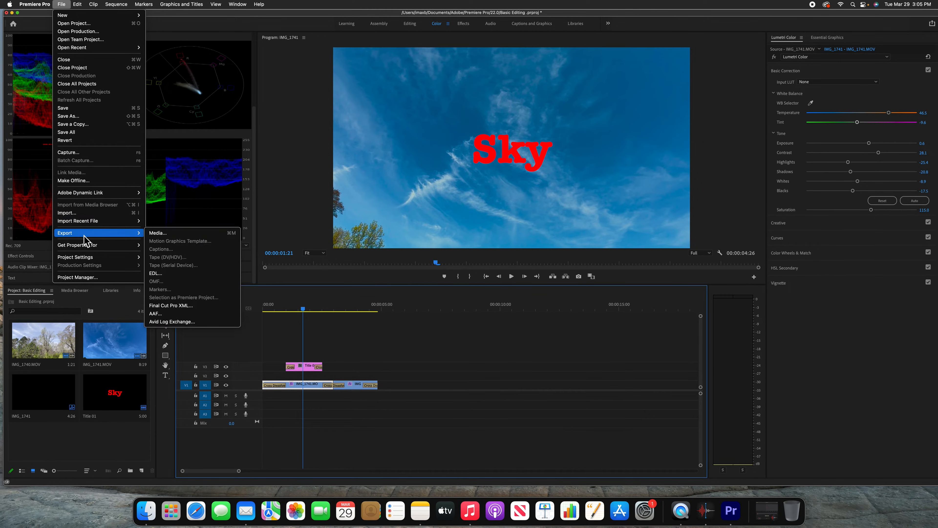
{"action": "left_click", "coordinate": [162, 234]}
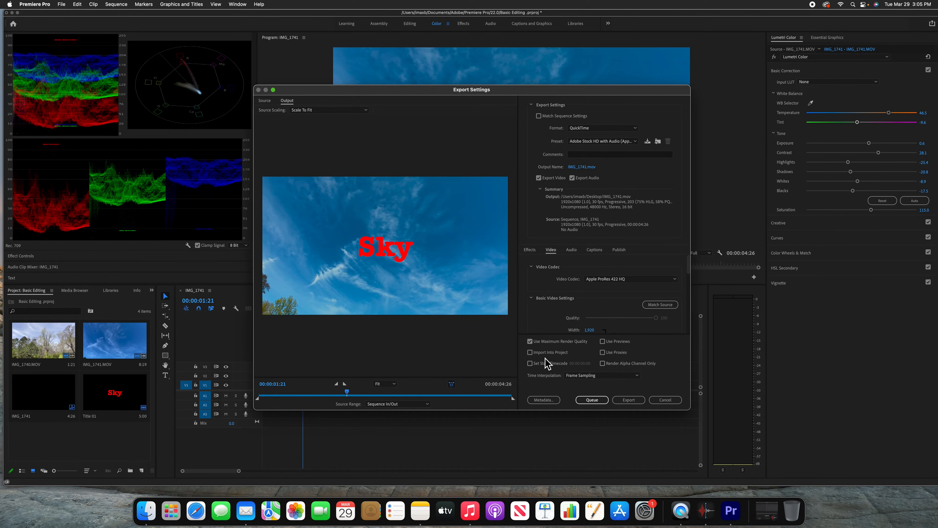
{"action": "left_click", "coordinate": [667, 400]}
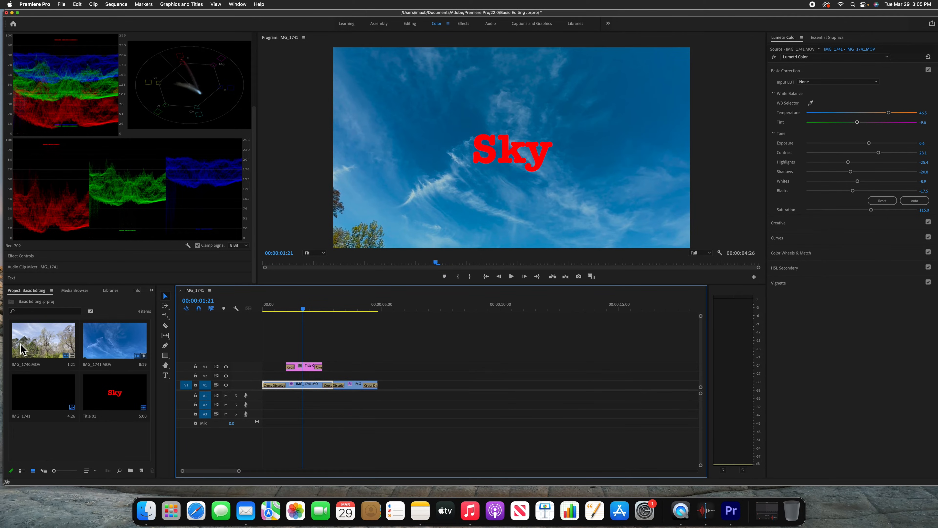
Step: Place IMG_1740.MOV on a new video track at about 16 seconds and scrub across the empty gap before it
{"action": "left_click", "coordinate": [43, 354]}
{"action": "left_click_drag", "start_coordinate": [39, 351], "coordinate": [366, 511]}
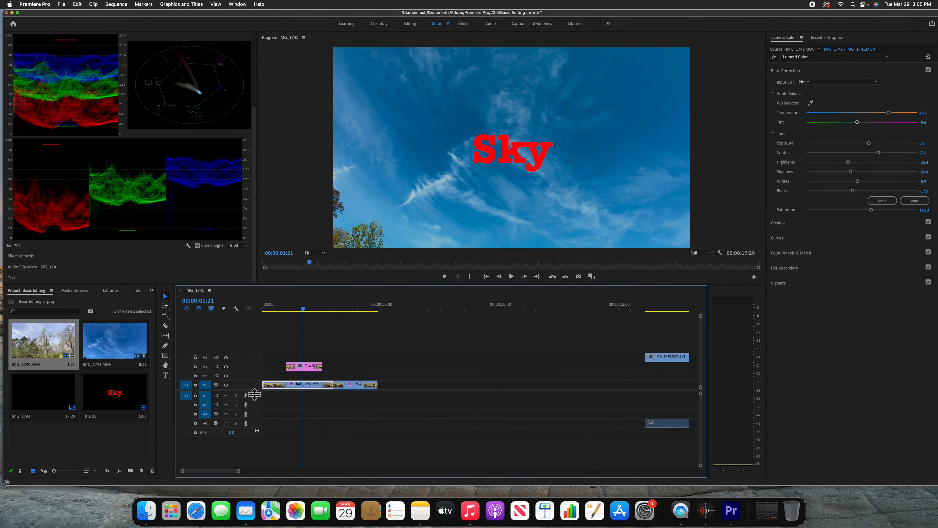
{"action": "left_click_drag", "start_coordinate": [301, 300], "coordinate": [550, 381]}
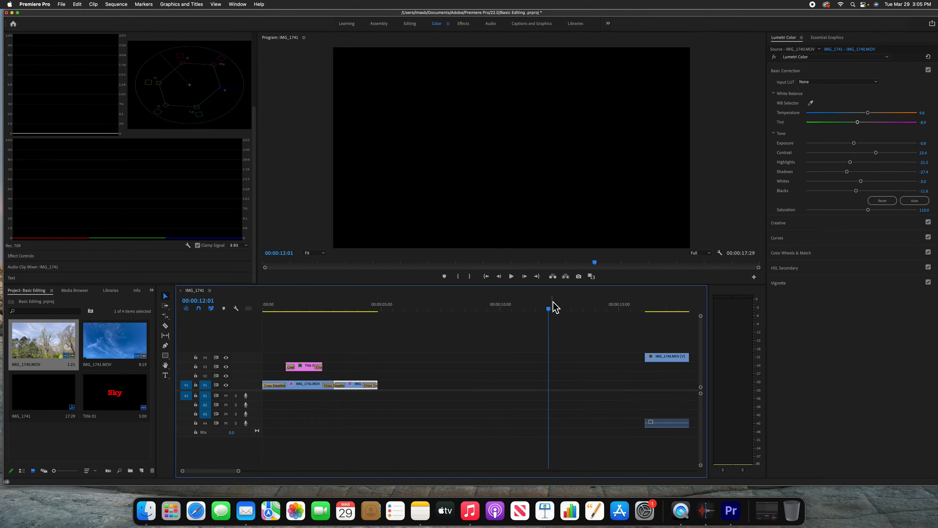
{"action": "left_click_drag", "start_coordinate": [550, 309], "coordinate": [380, 414]}
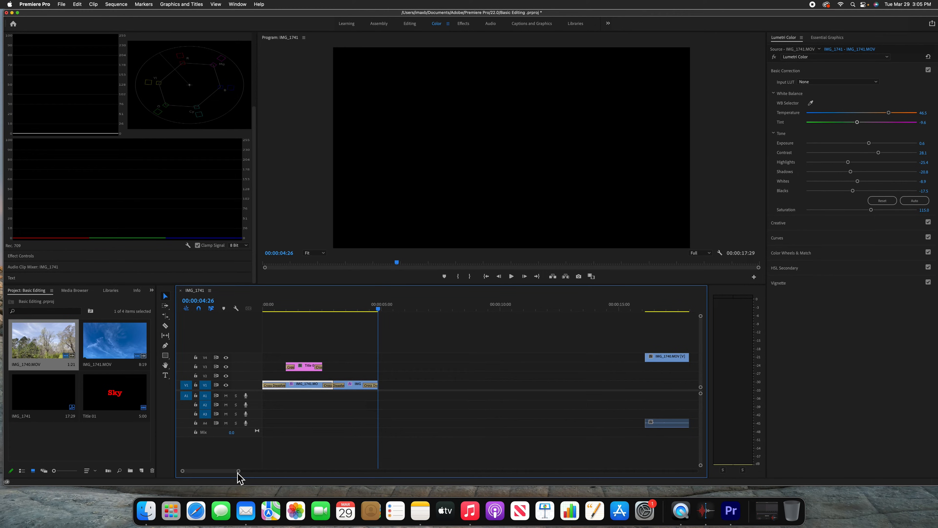
Step: Cut the stray IMG_1740.MOV clip and its audio at about 16 seconds out of the sequence
{"action": "left_click_drag", "start_coordinate": [239, 471], "coordinate": [267, 471]}
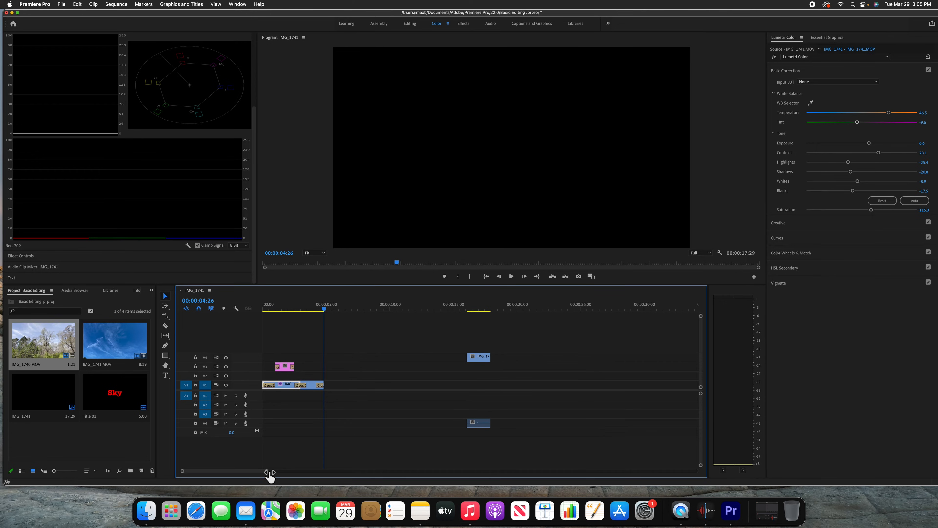
{"action": "left_click_drag", "start_coordinate": [339, 311], "coordinate": [391, 329]}
{"action": "left_click_drag", "start_coordinate": [450, 336], "coordinate": [496, 371]}
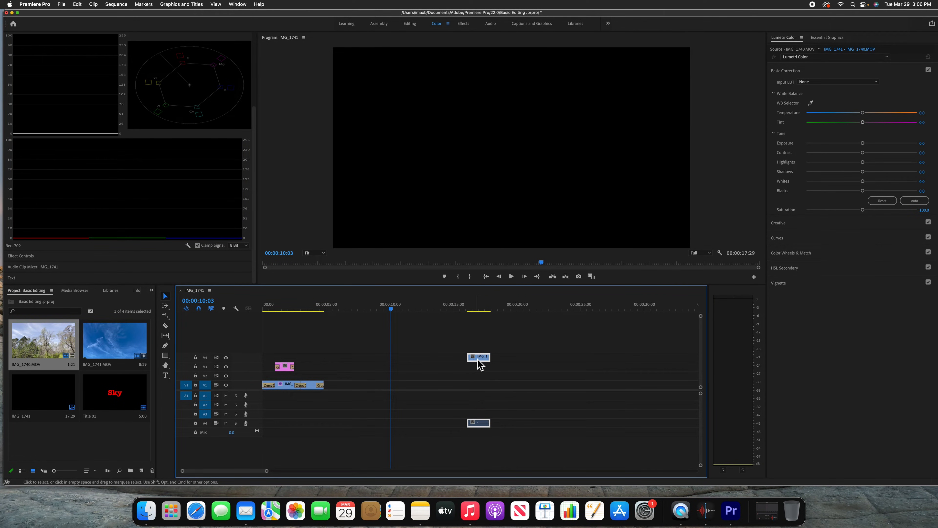
{"action": "left_click", "coordinate": [473, 357]}
{"action": "left_click", "coordinate": [495, 337]}
{"action": "right_click", "coordinate": [483, 356]}
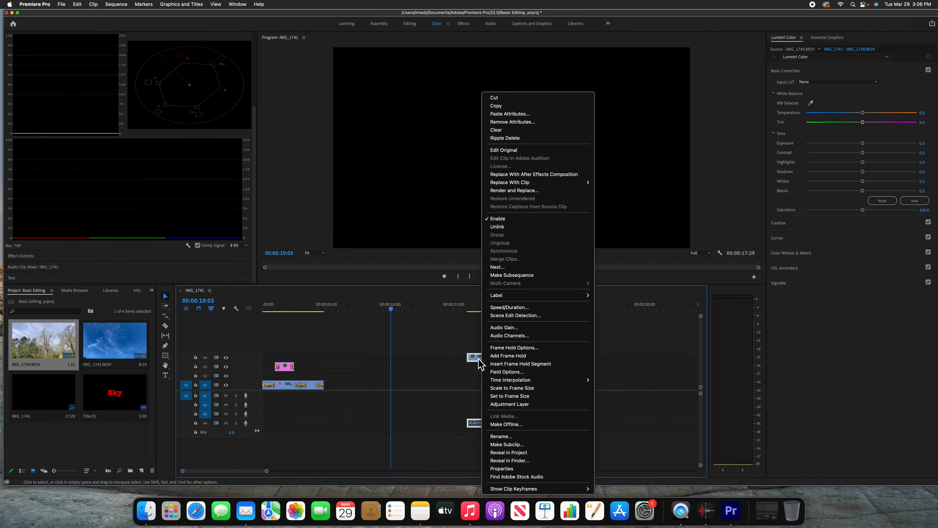
{"action": "left_click", "coordinate": [507, 98]}
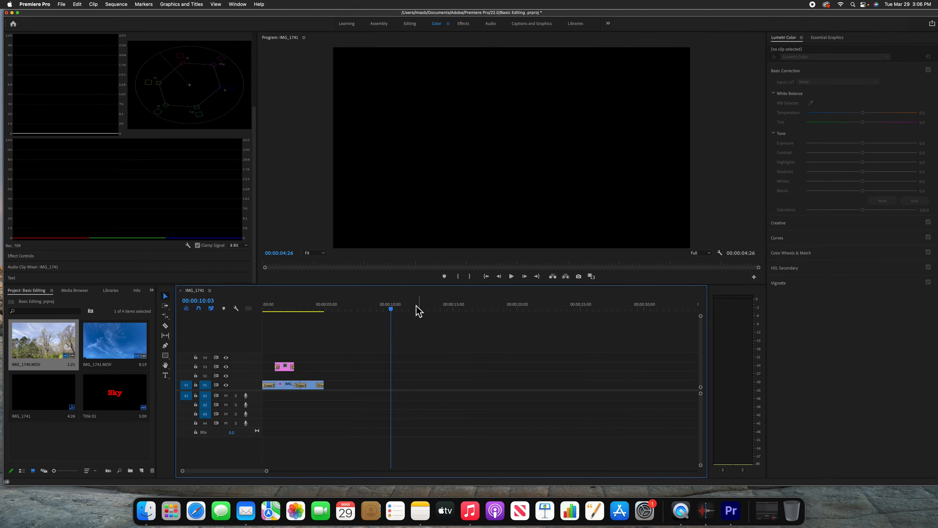
Step: Open the media export settings for the sequence and choose the H.264 format with the Match Source - High bitrate preset
{"action": "left_click_drag", "start_coordinate": [389, 311], "coordinate": [282, 315]}
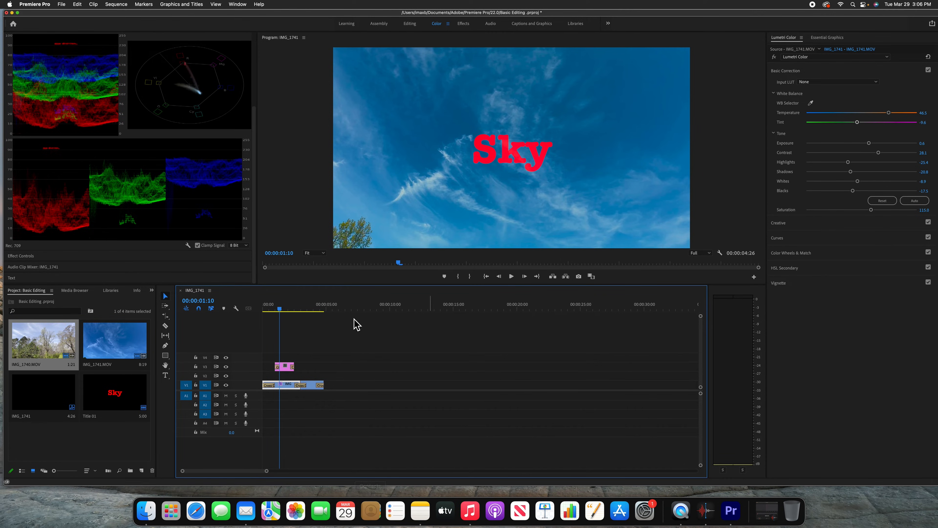
{"action": "left_click", "coordinate": [62, 4]}
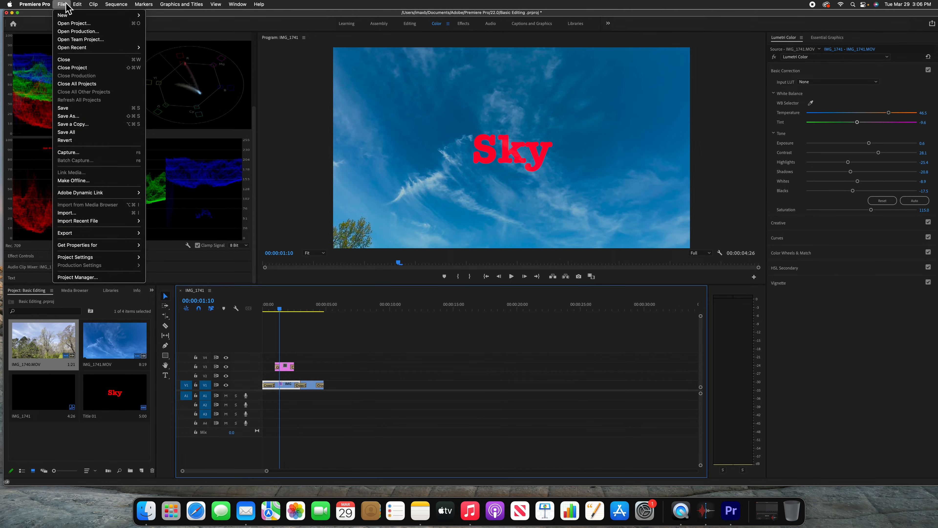
{"action": "mouse_move", "coordinate": [74, 233]}
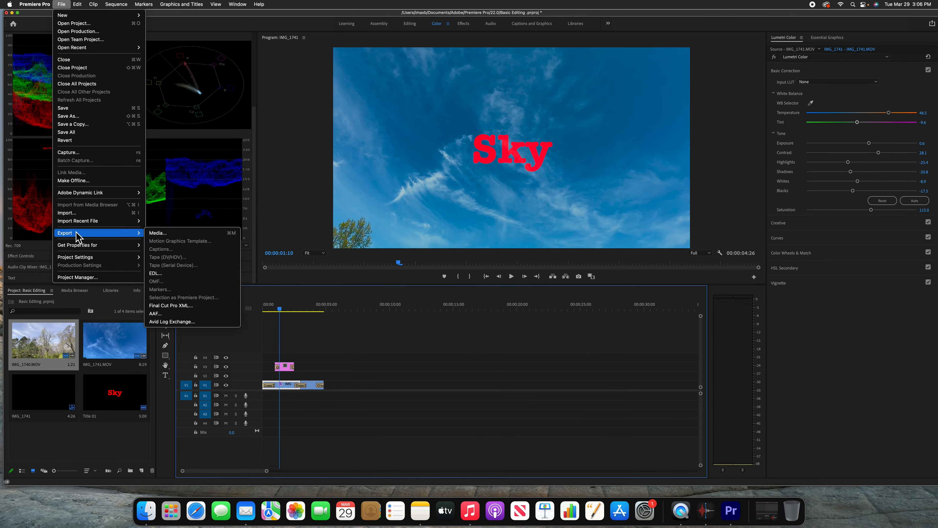
{"action": "left_click", "coordinate": [177, 237]}
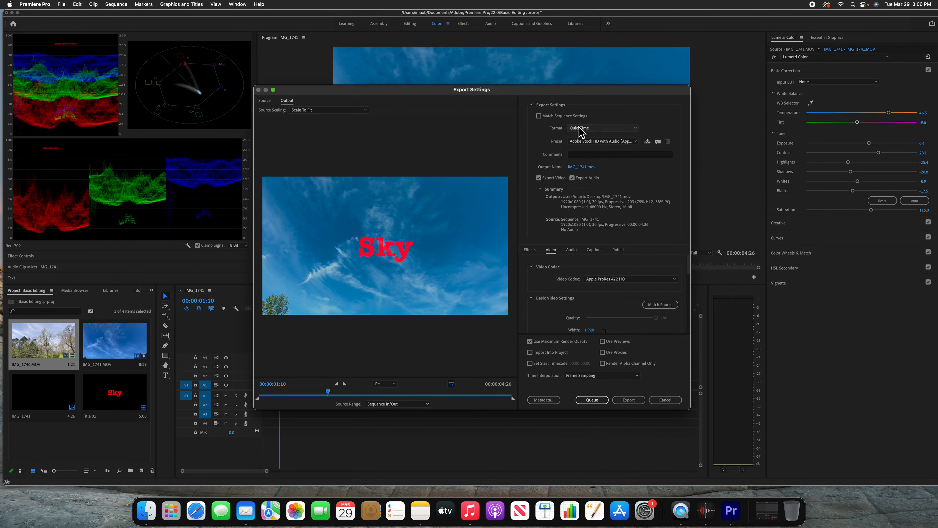
{"action": "left_click", "coordinate": [592, 130]}
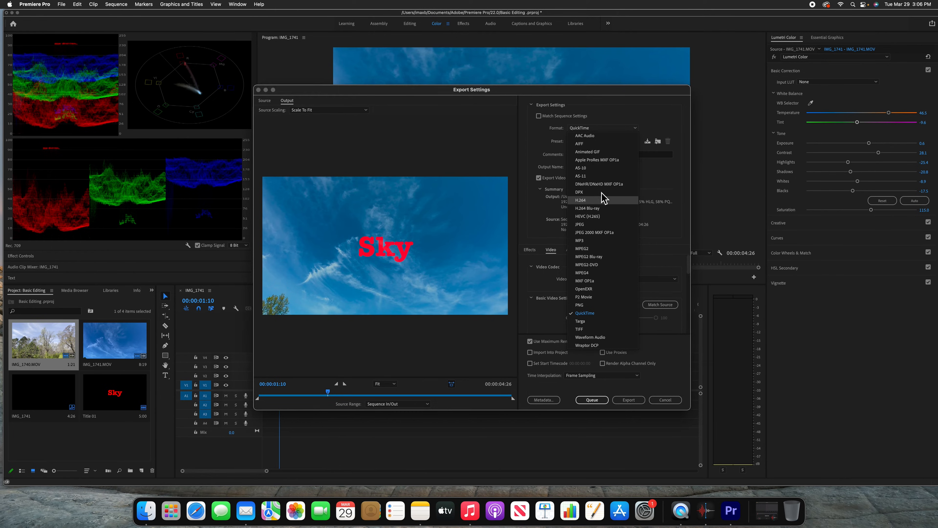
{"action": "left_click", "coordinate": [590, 200]}
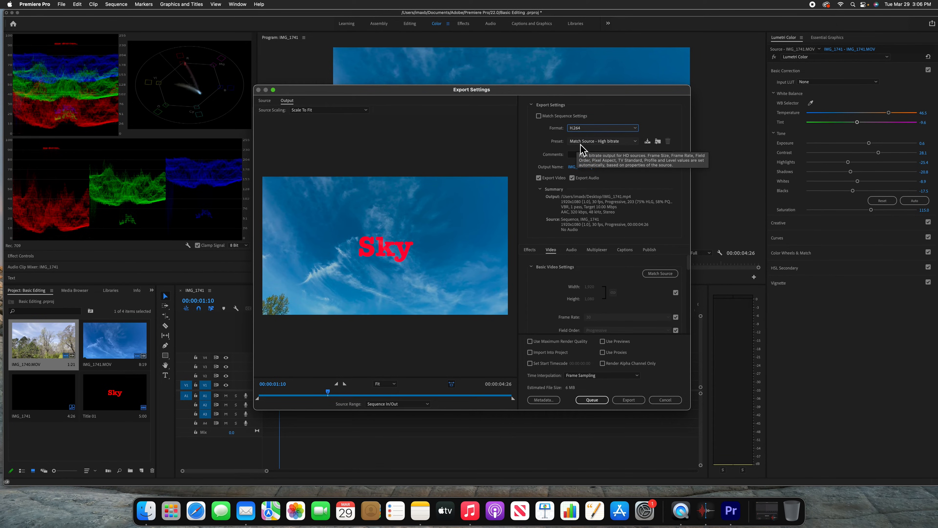
{"action": "left_click", "coordinate": [592, 143]}
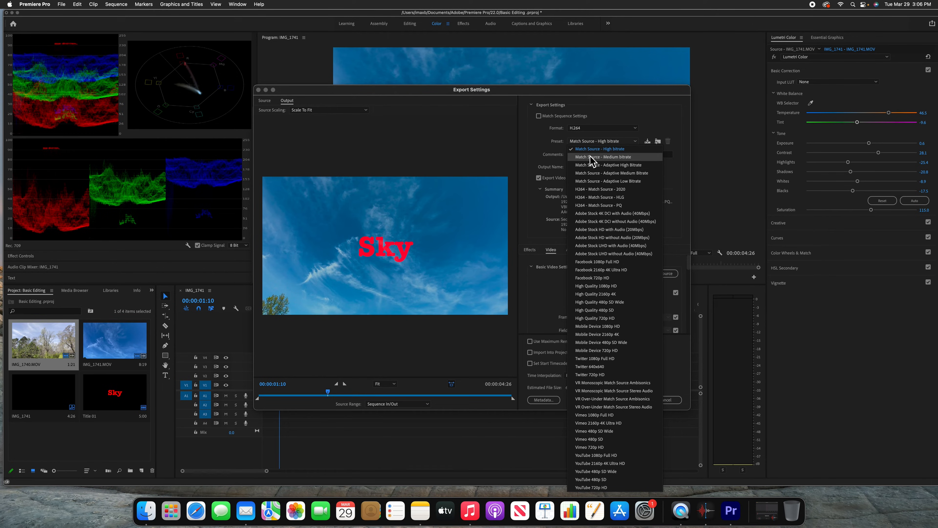
{"action": "left_click", "coordinate": [601, 141]}
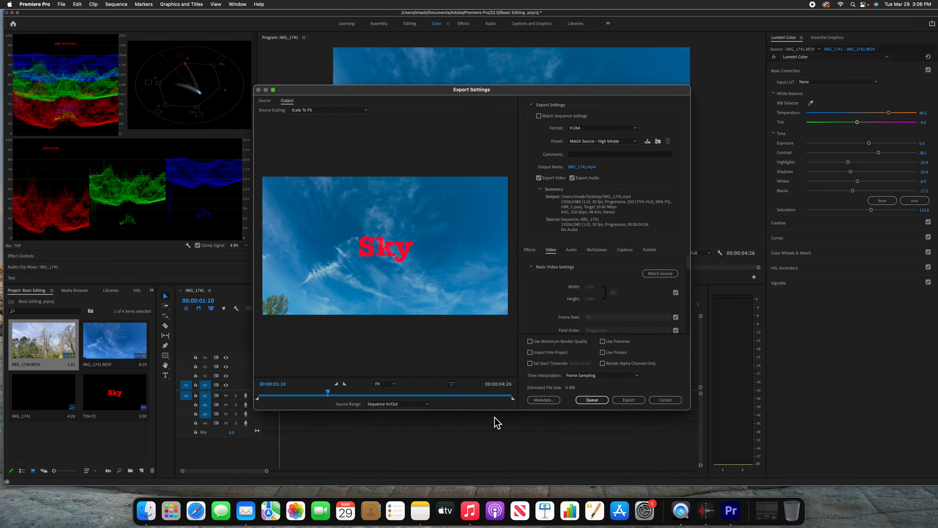
Step: Enable maximum render quality for the export and scrub the output preview from the start to the title
{"action": "left_click", "coordinate": [531, 343]}
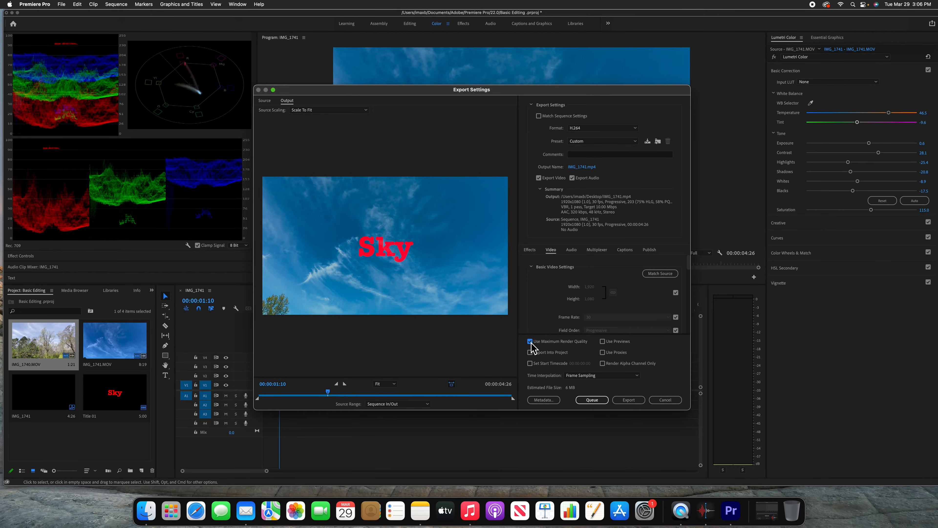
{"action": "left_click", "coordinate": [593, 142]}
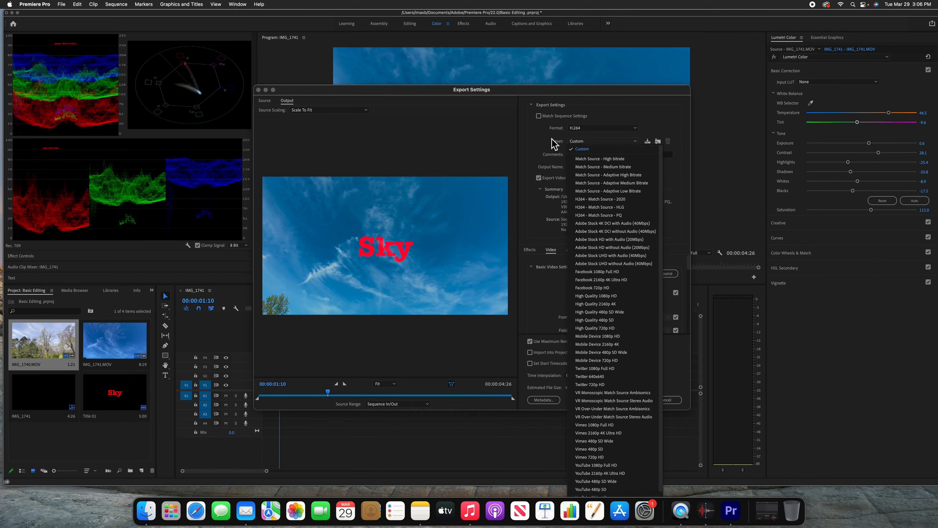
{"action": "left_click", "coordinate": [556, 144]}
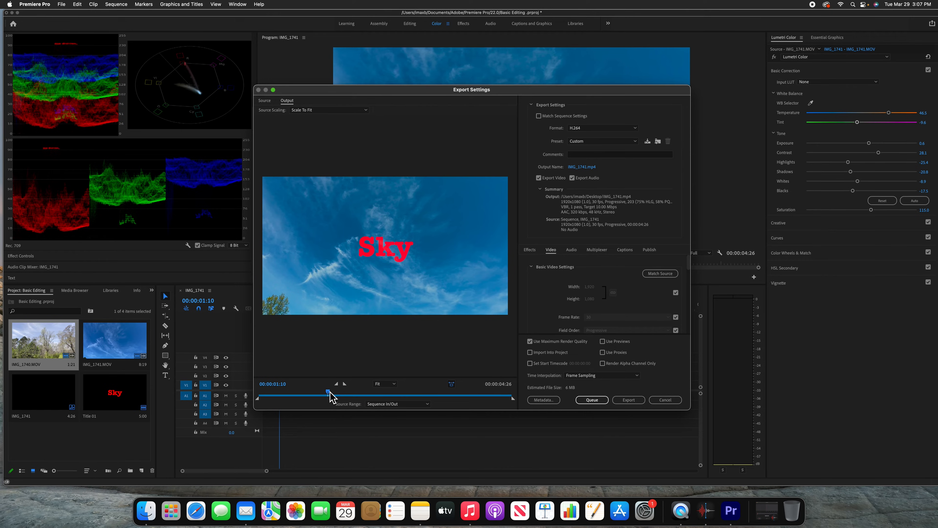
{"action": "left_click_drag", "start_coordinate": [330, 393], "coordinate": [258, 403]}
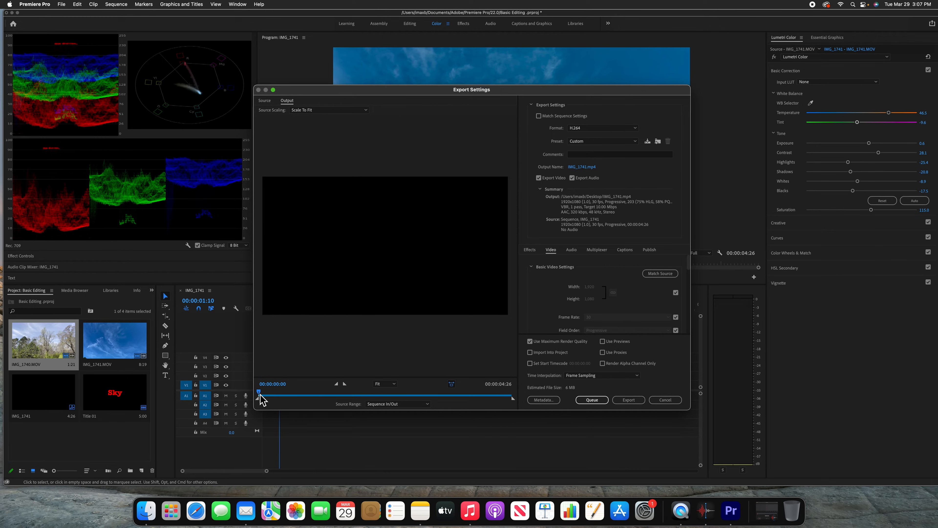
{"action": "left_click_drag", "start_coordinate": [261, 394], "coordinate": [339, 401]}
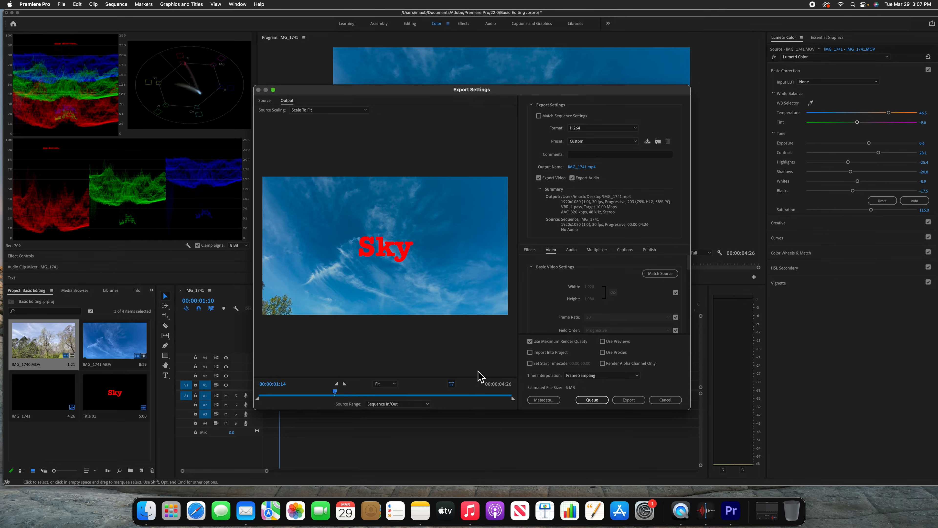
Step: Name the output file Sky Video, save it to the Desktop as an mp4 video file, and export the sequence
{"action": "left_click", "coordinate": [587, 173]}
{"action": "left_click_drag", "start_coordinate": [343, 127], "coordinate": [307, 128]}
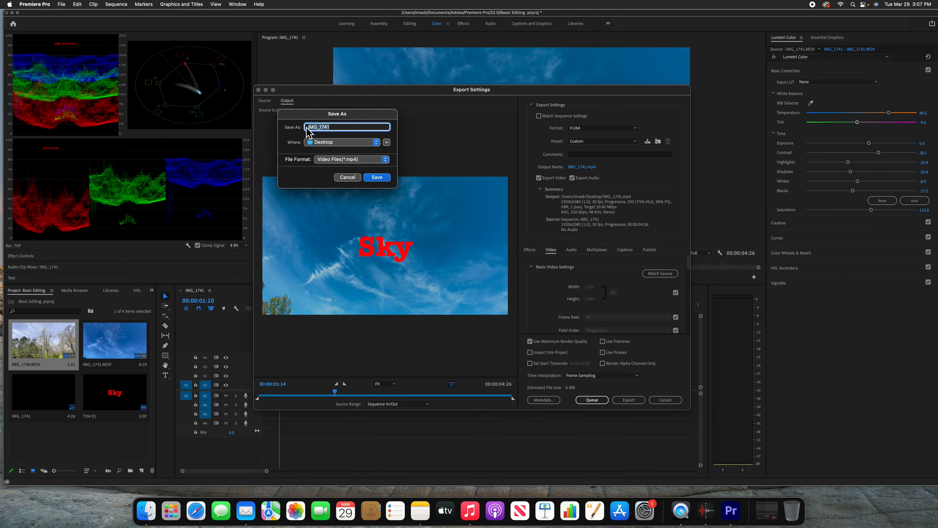
{"action": "type", "text": "Sky Video"}
{"action": "left_click", "coordinate": [324, 145]}
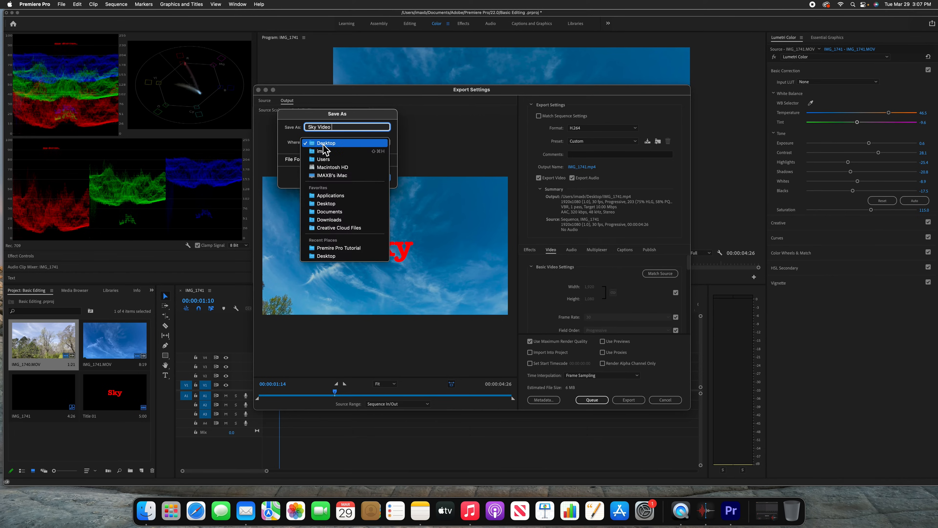
{"action": "left_click", "coordinate": [329, 146]}
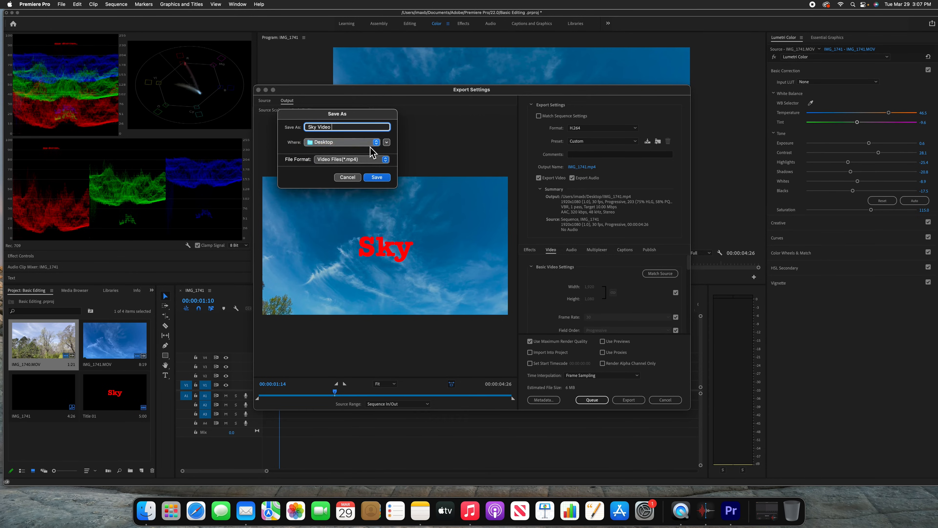
{"action": "left_click", "coordinate": [355, 162]}
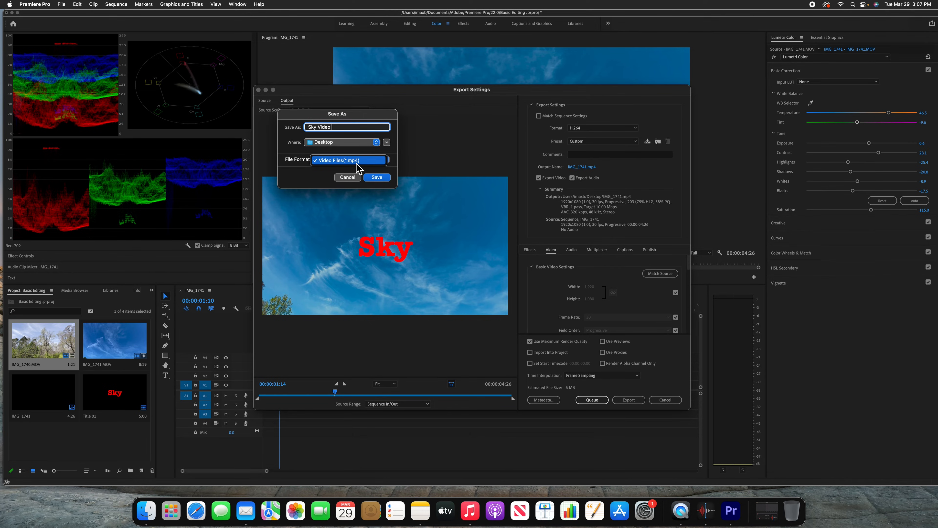
{"action": "left_click", "coordinate": [357, 162]}
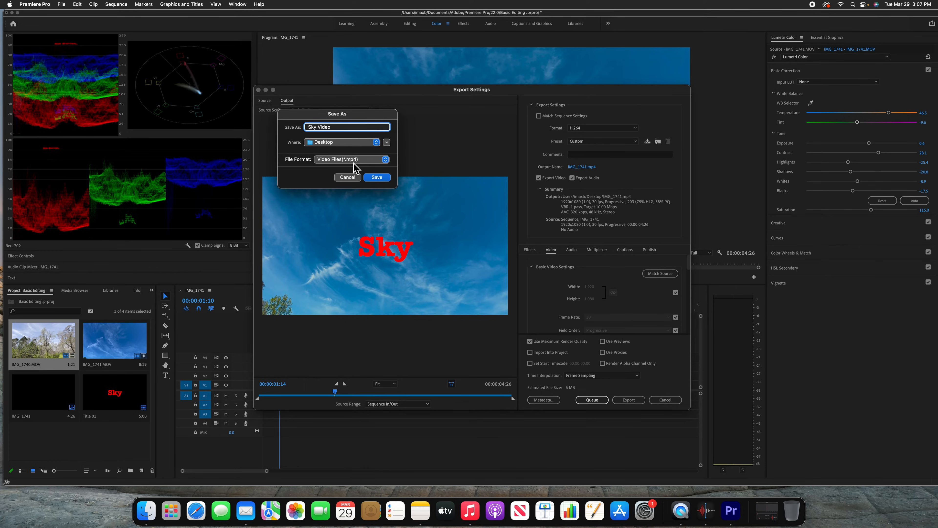
{"action": "left_click", "coordinate": [377, 177]}
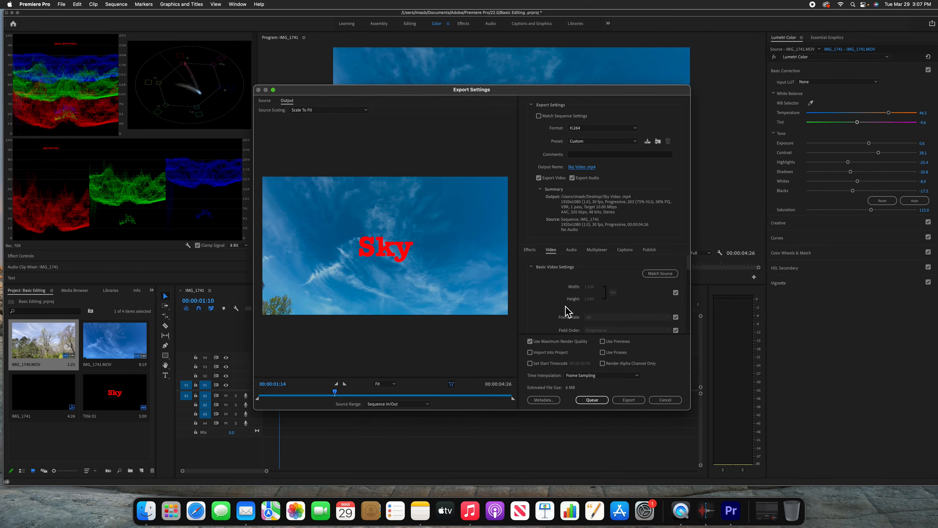
{"action": "left_click", "coordinate": [629, 401]}
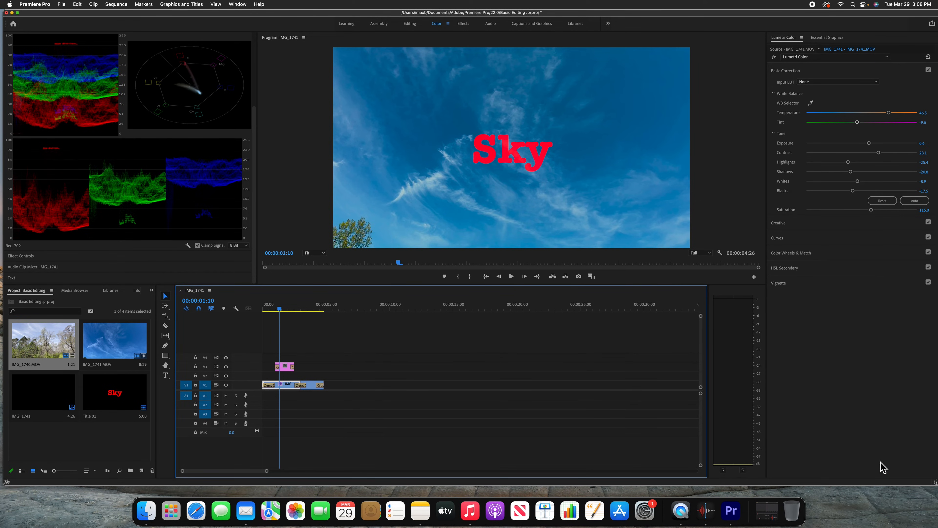
Step: Minimize the editor, play the exported Sky Video .mp4 from the desktop in QuickTime Player, and close the player
{"action": "left_click", "coordinate": [12, 13]}
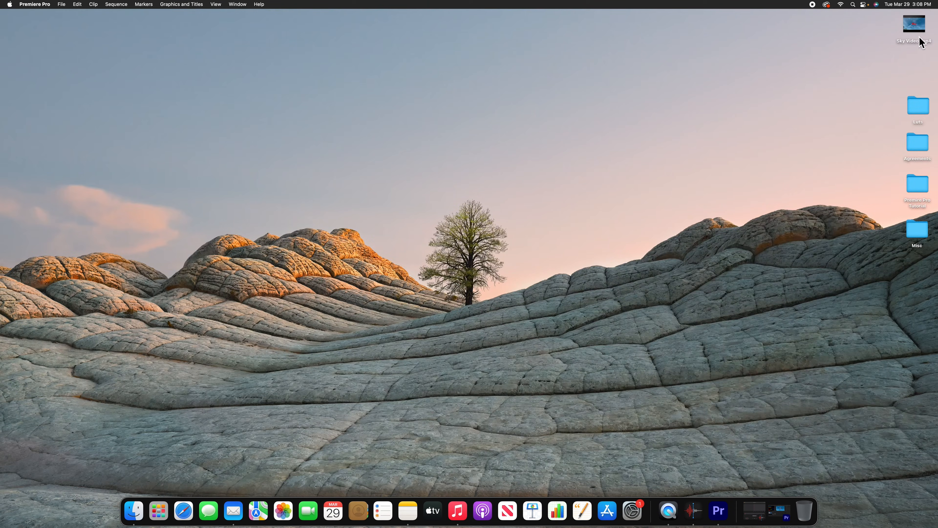
{"action": "double_click", "coordinate": [913, 32]}
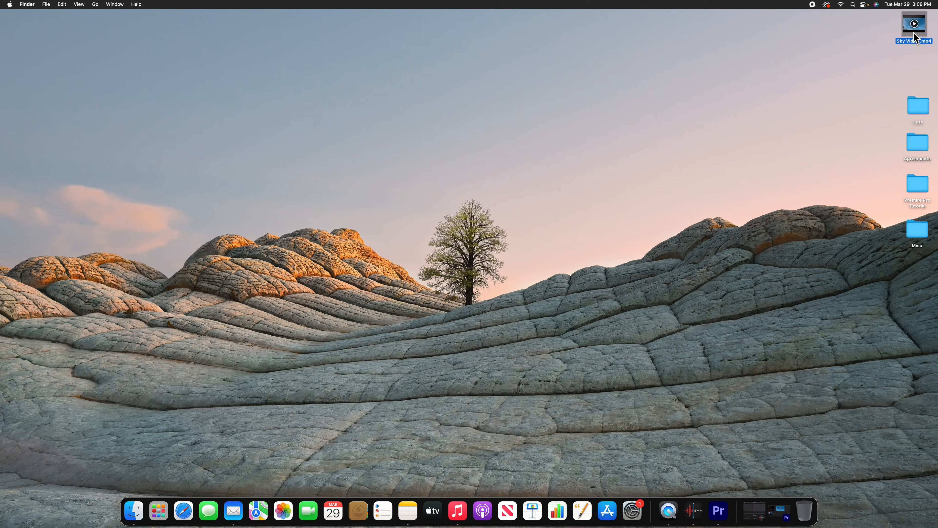
{"action": "left_click", "coordinate": [371, 379]}
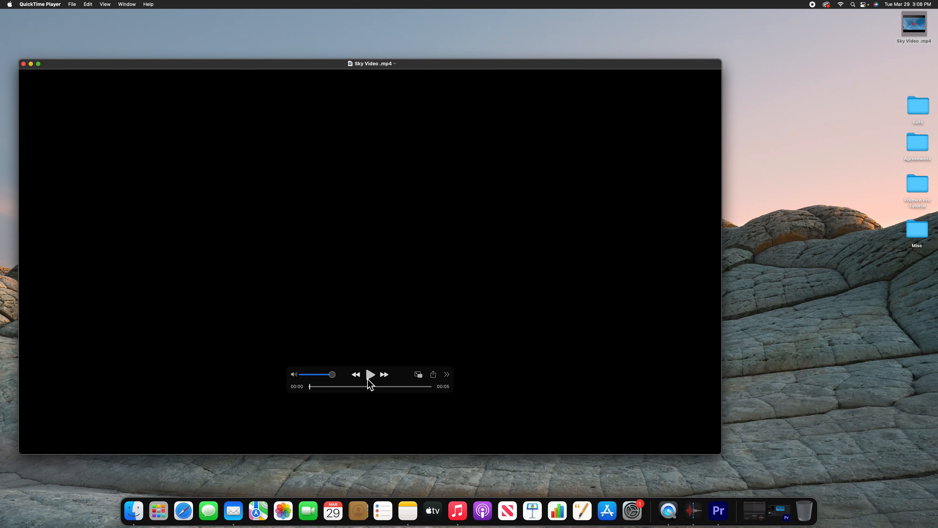
{"action": "left_click", "coordinate": [369, 380]}
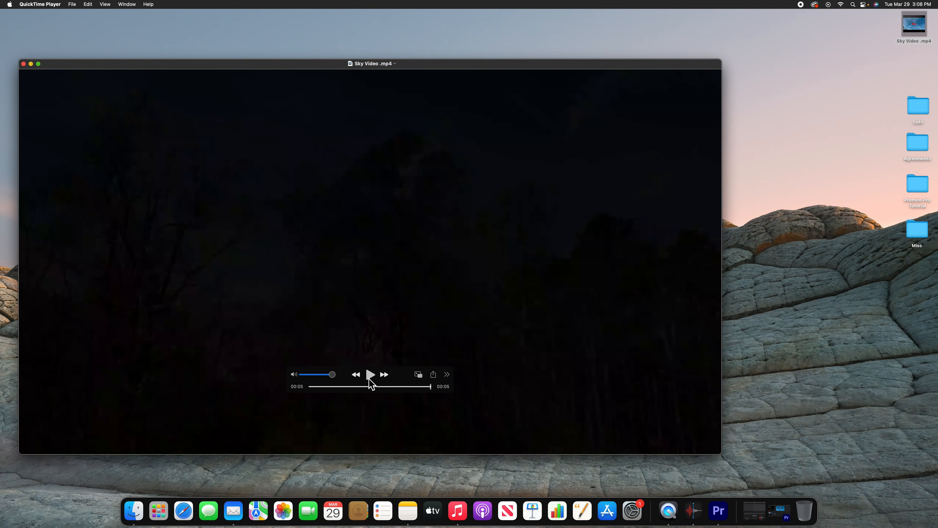
{"action": "left_click", "coordinate": [23, 64]}
{"action": "left_click", "coordinate": [768, 233]}
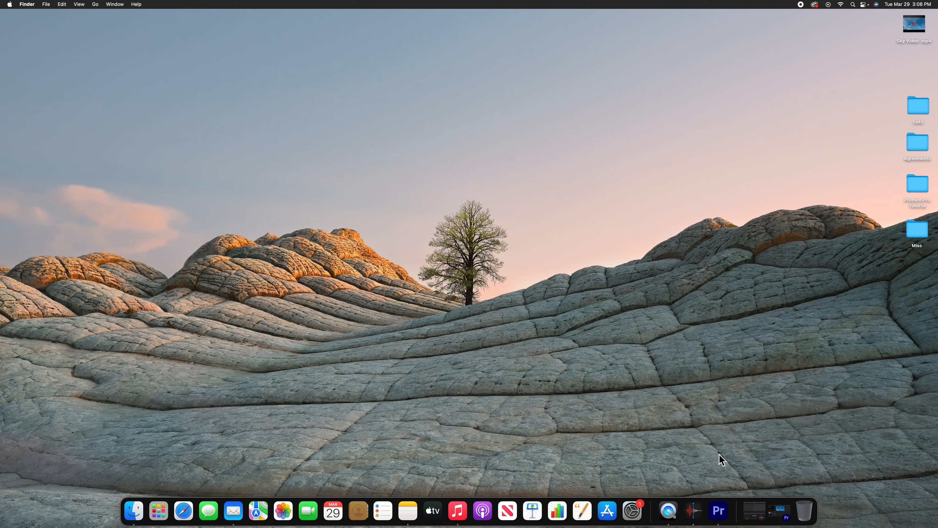
Step: Return to Premiere Pro, clear the effects search, and try to apply the Page Peel video transition to the end of the forest clip
{"action": "left_click", "coordinate": [780, 514]}
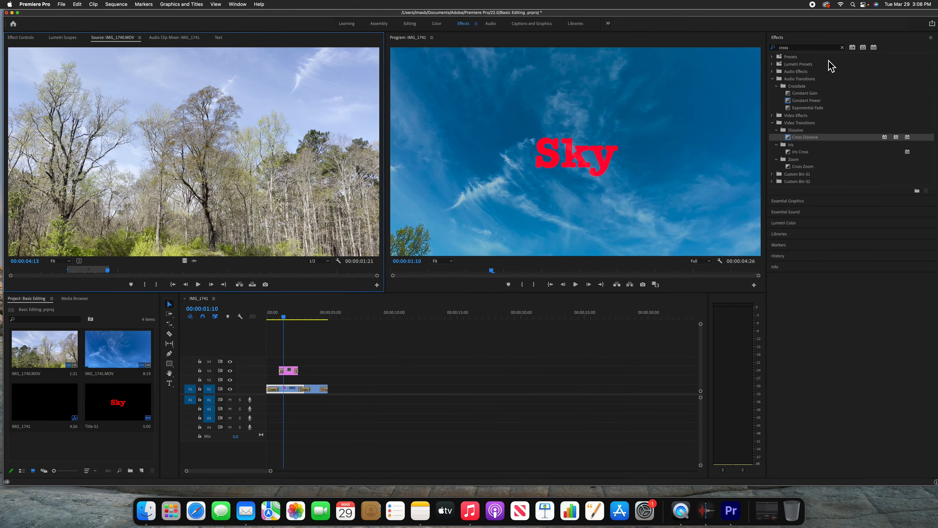
{"action": "left_click", "coordinate": [843, 47]}
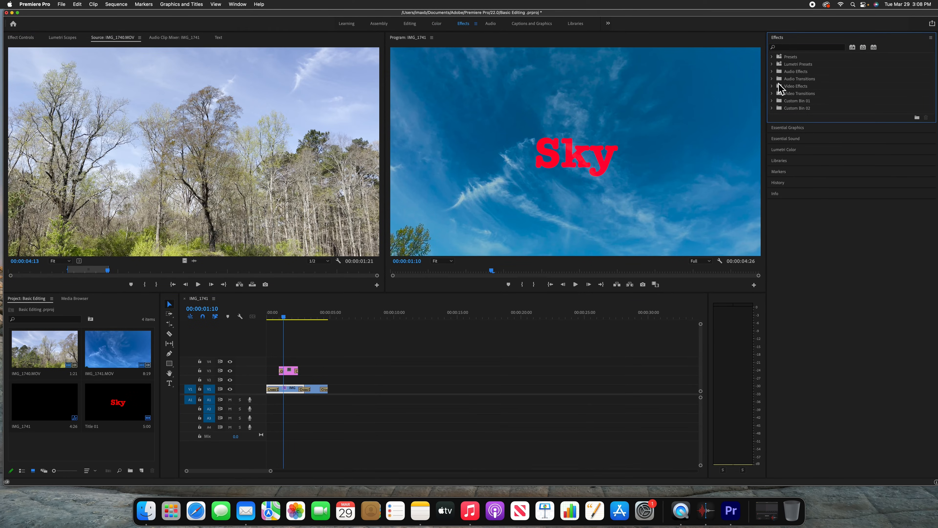
{"action": "left_click", "coordinate": [772, 94]}
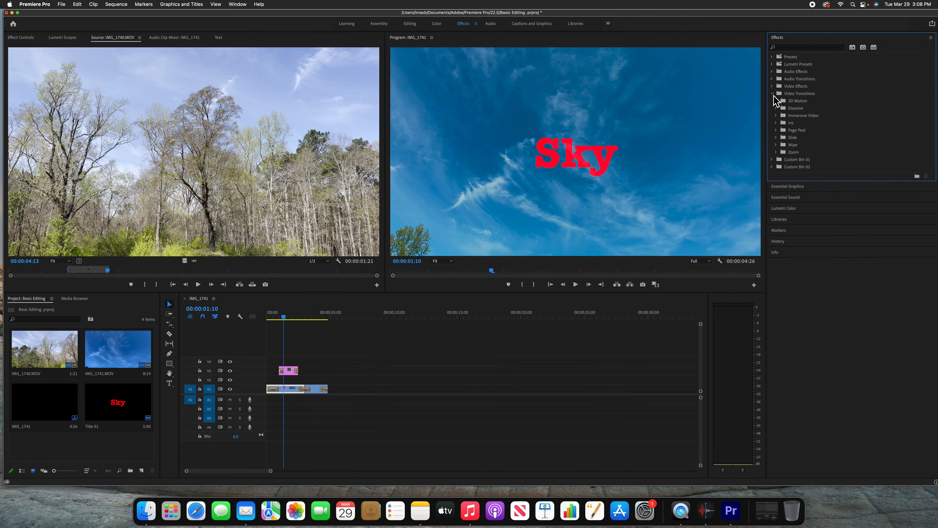
{"action": "left_click", "coordinate": [778, 130]}
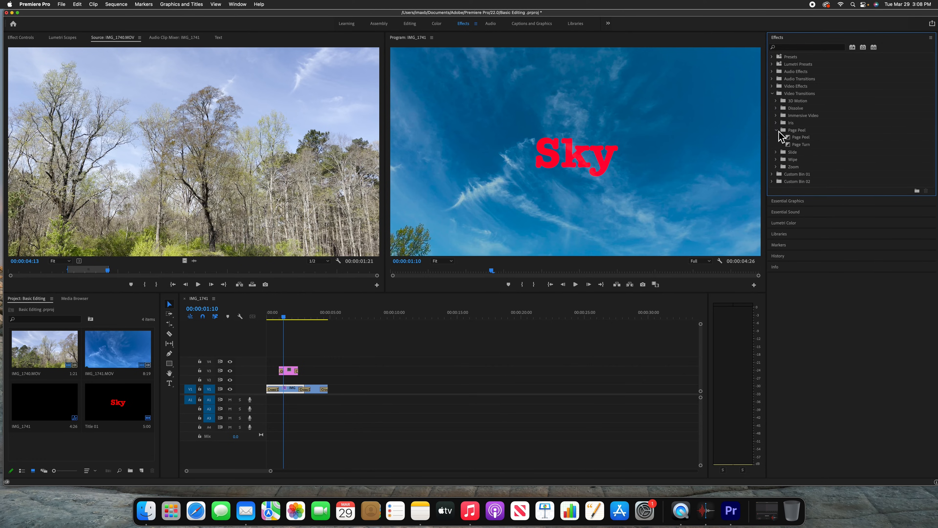
{"action": "left_click_drag", "start_coordinate": [809, 138], "coordinate": [325, 390]}
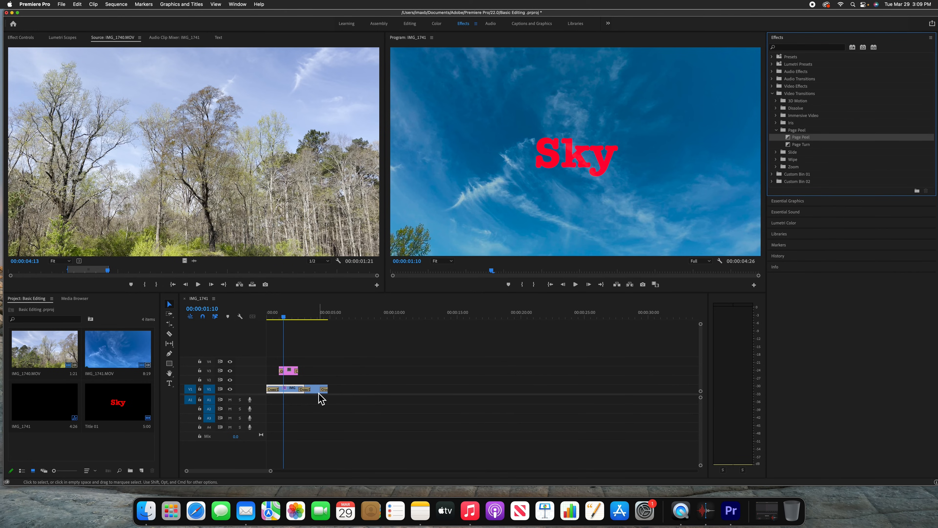
Step: Clear the Cross Dissolve from the end of the forest clip
{"action": "left_click", "coordinate": [326, 391]}
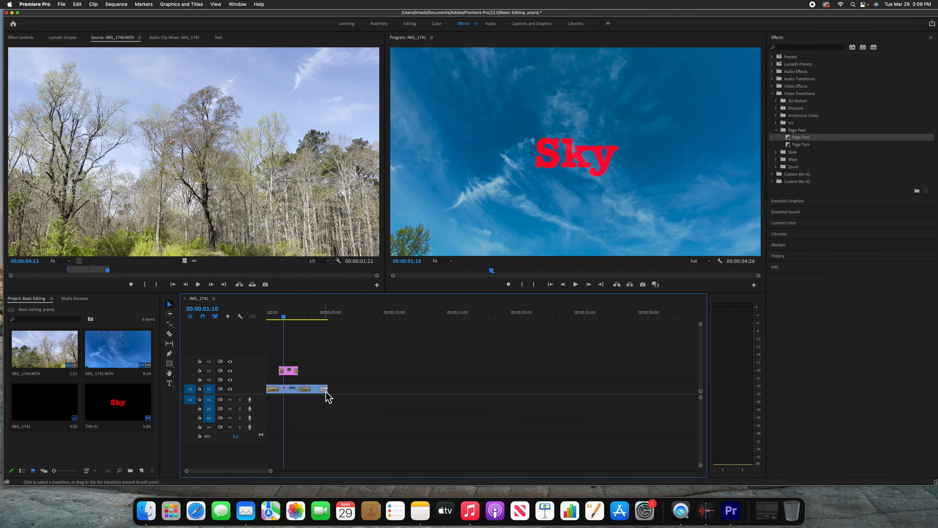
{"action": "right_click", "coordinate": [326, 393]}
{"action": "left_click", "coordinate": [342, 407]}
Step: Apply the Page Turn transition to the end of the forest clip and render it for playback
{"action": "left_click_drag", "start_coordinate": [284, 317], "coordinate": [300, 317]}
{"action": "left_click_drag", "start_coordinate": [801, 144], "coordinate": [339, 391]}
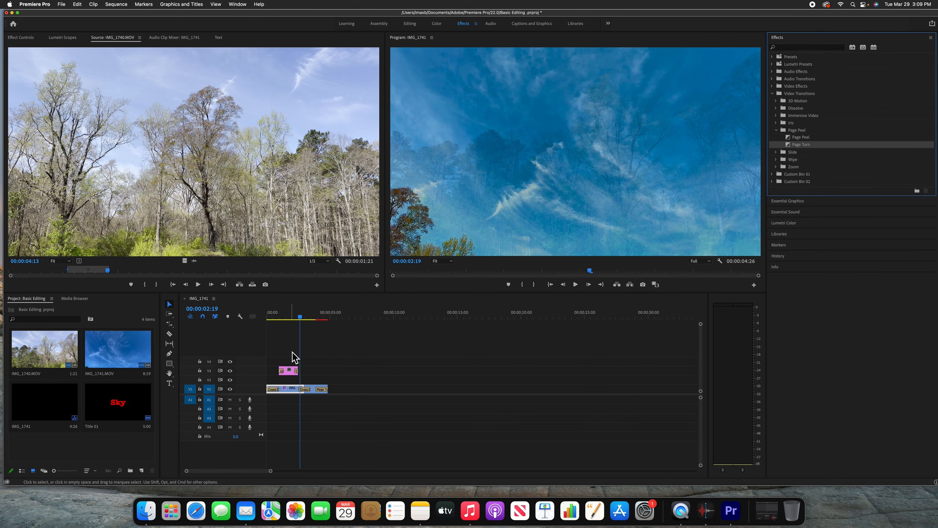
{"action": "left_click_drag", "start_coordinate": [303, 317], "coordinate": [325, 328]}
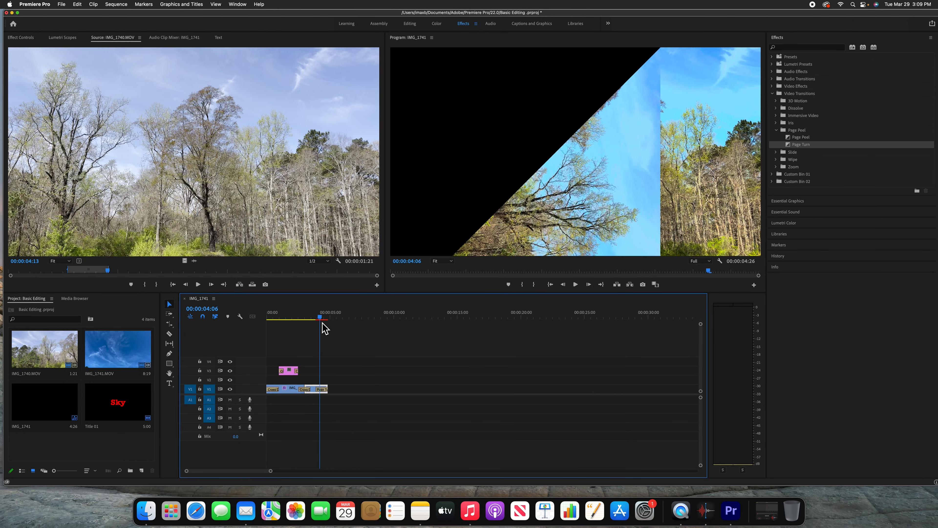
{"action": "key", "text": "Return"}
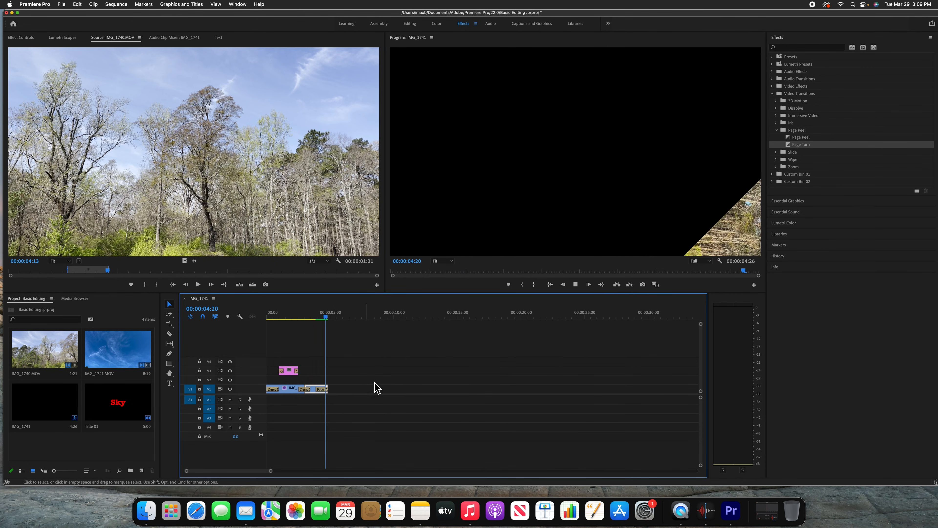
{"action": "left_click_drag", "start_coordinate": [324, 314], "coordinate": [309, 317]}
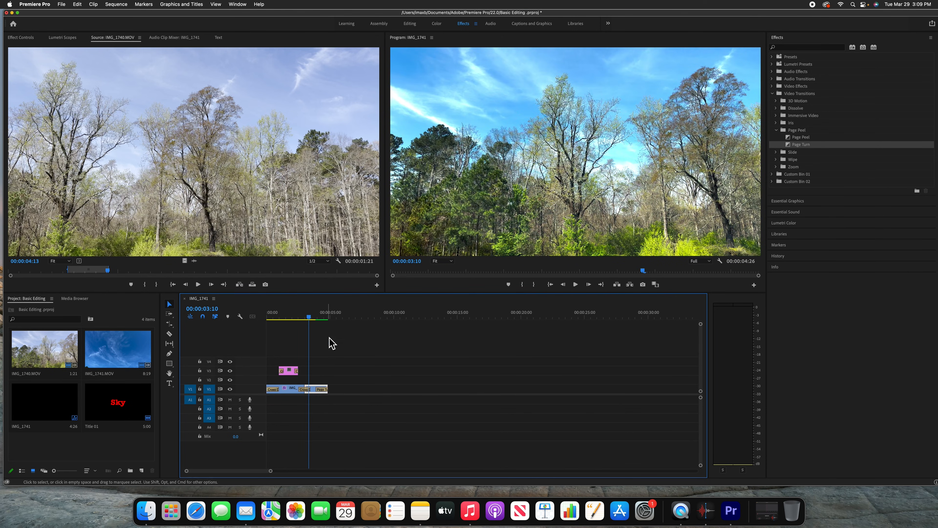
Step: Clear the Page Turn transition from the end of the forest clip
{"action": "right_click", "coordinate": [324, 392]}
{"action": "left_click", "coordinate": [334, 406]}
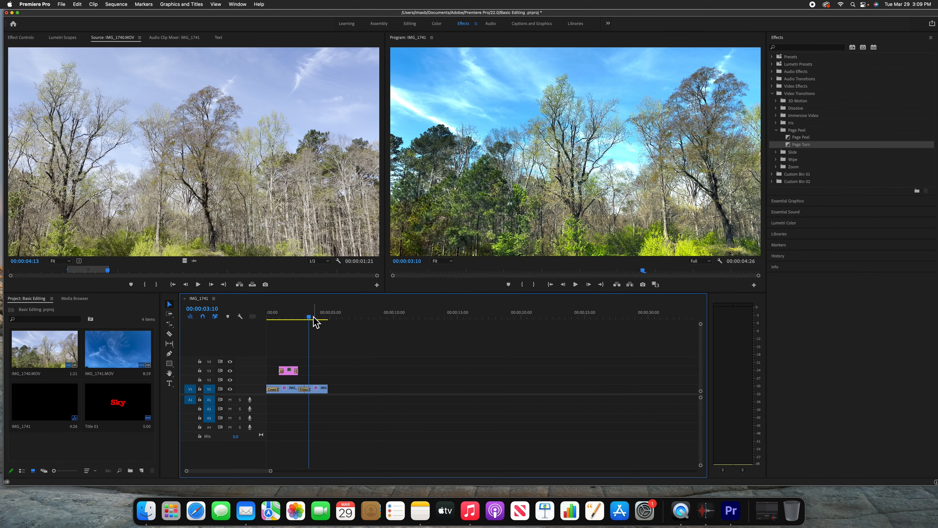